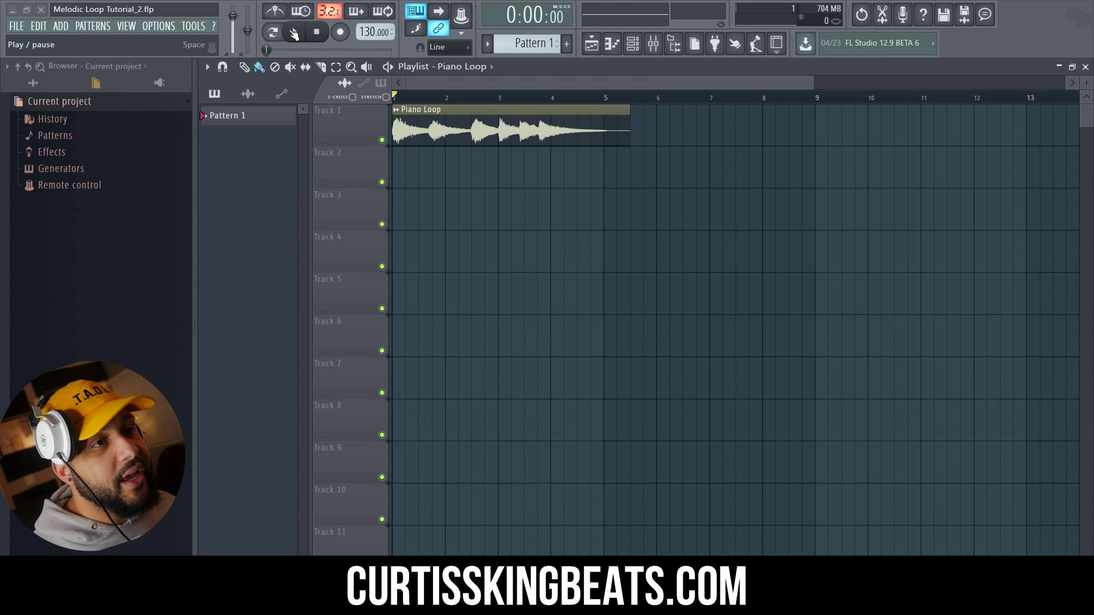
Play the Piano Loop clip in the playlist from the beginning, and stop playback at its end.
key(z)
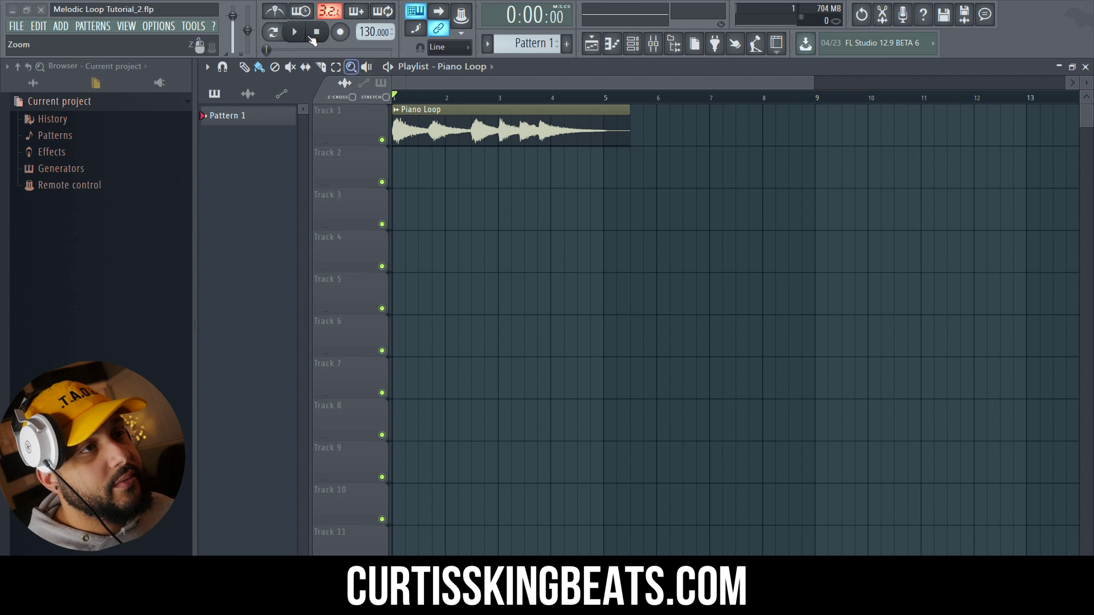
key(space)
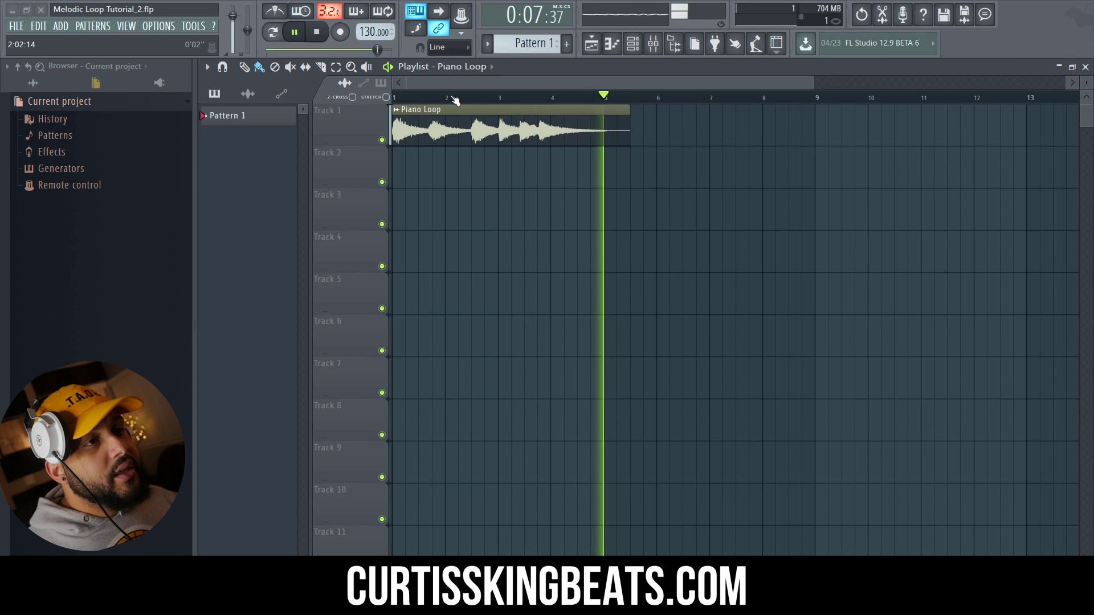
click(320, 33)
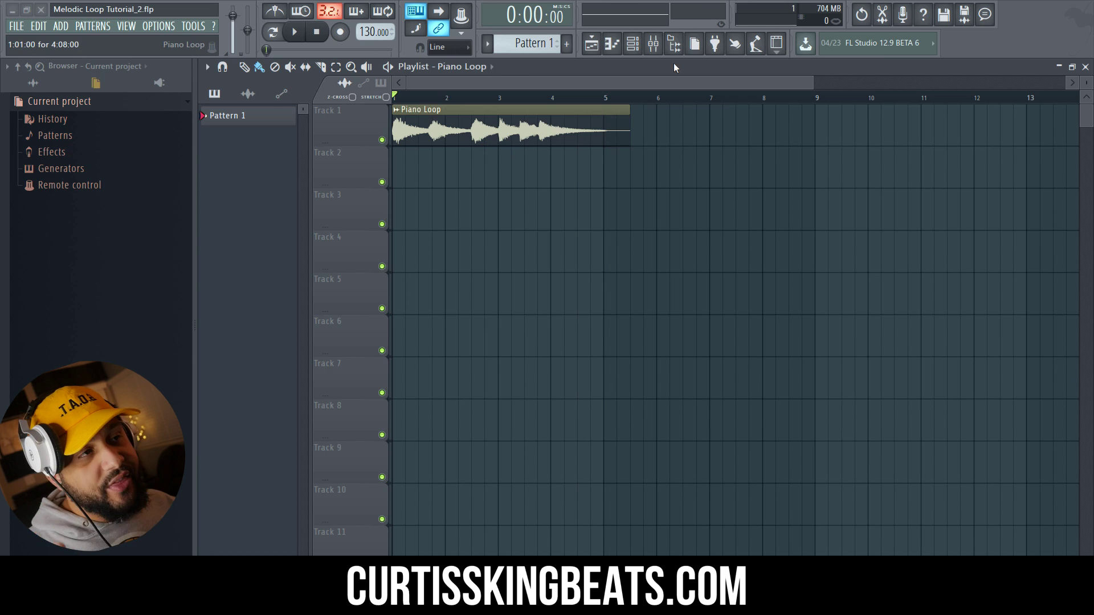
Add a Fruity Slicer channel with auto-dump off and play to end on, and load the Piano Loop sample into it.
click(632, 44)
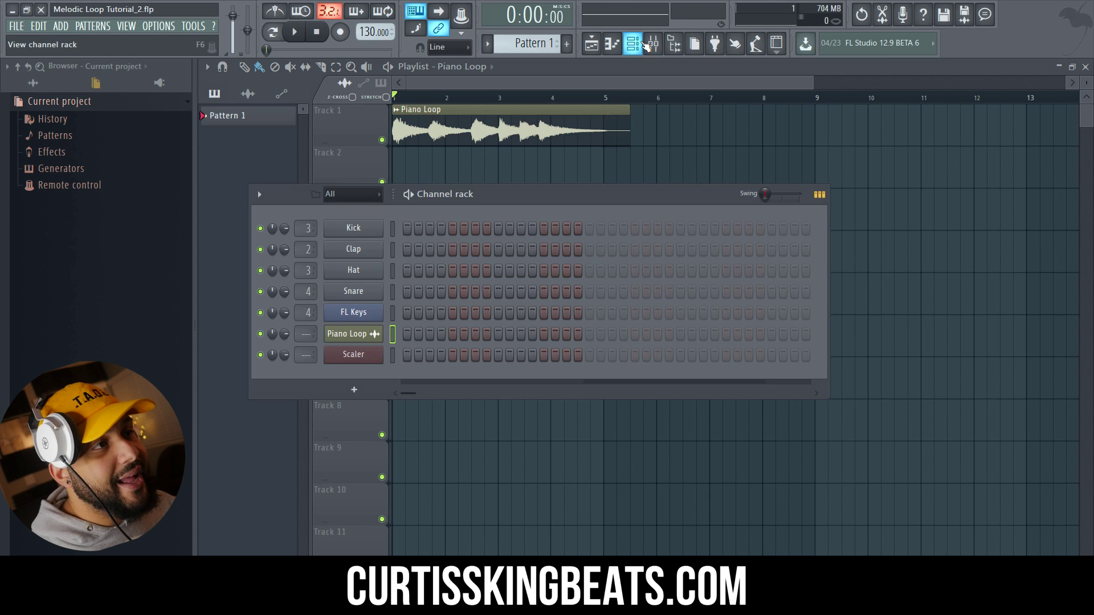
click(354, 390)
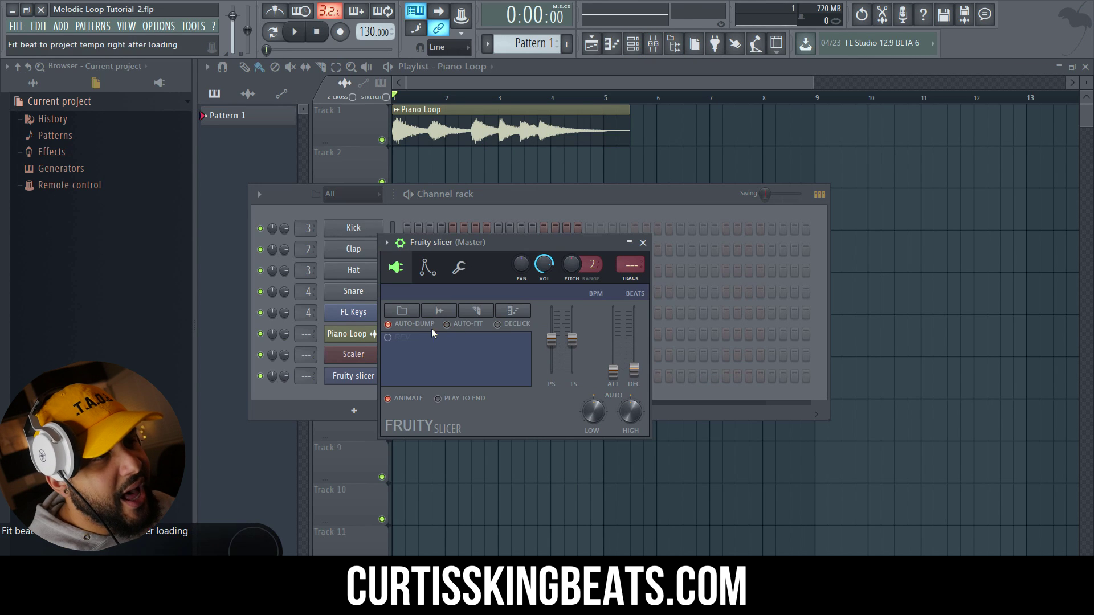
click(388, 324)
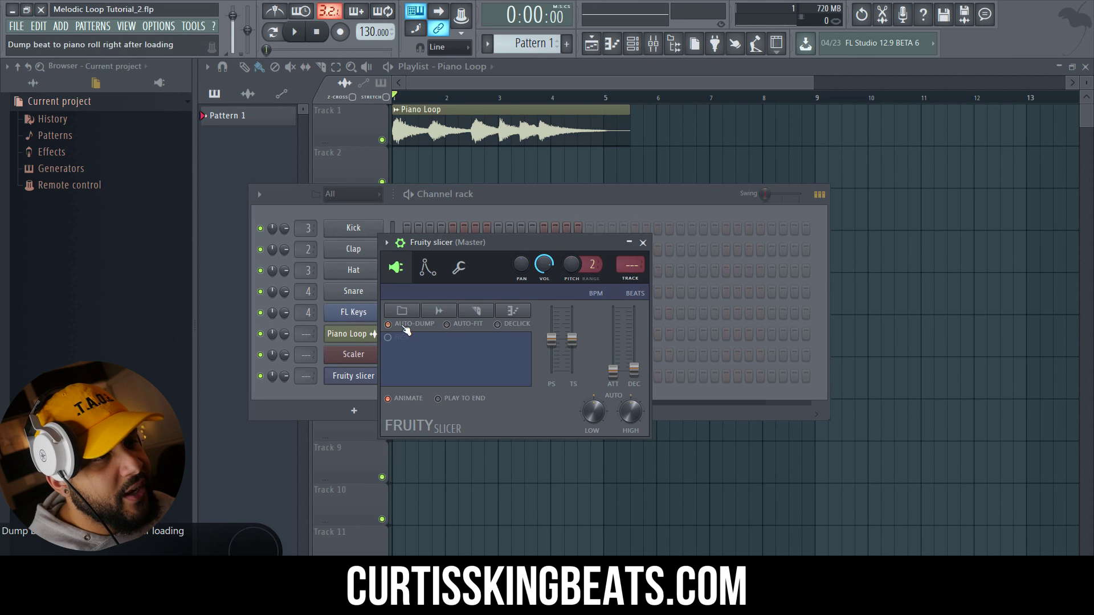
click(438, 399)
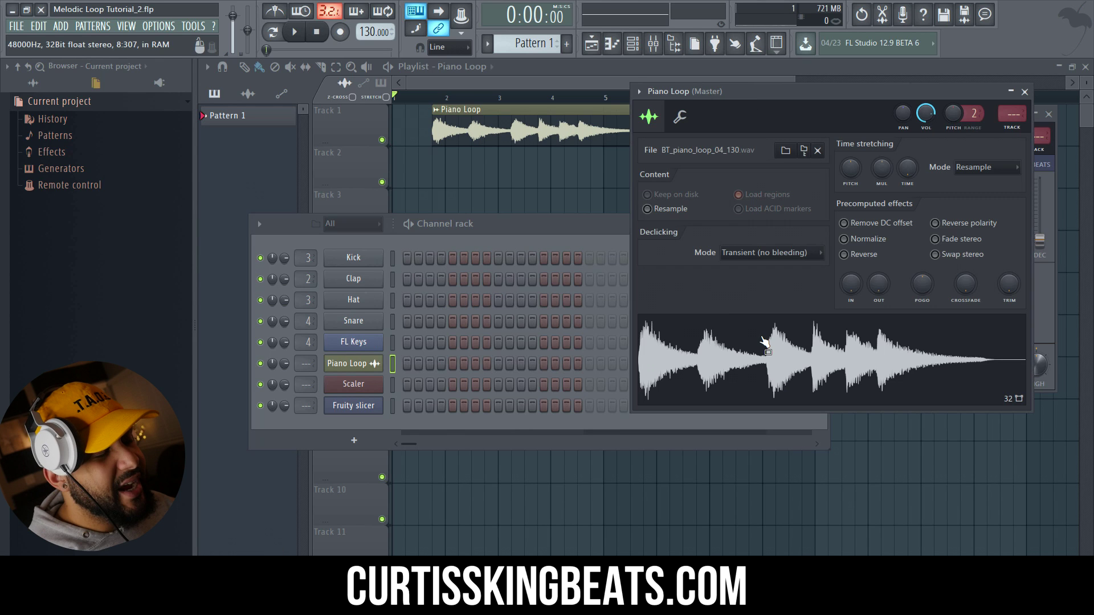
drag(788, 353, 358, 405)
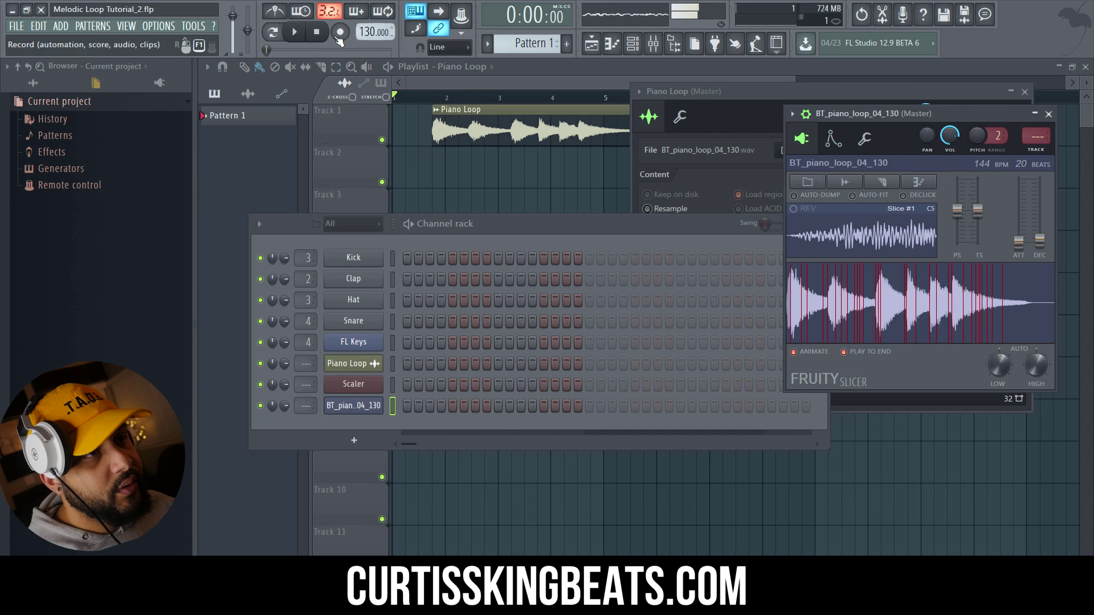
Re-slice the piano loop in Fruity Slicer into fewer, longer slices and audition several of them with note input.
drag(999, 364, 1036, 358)
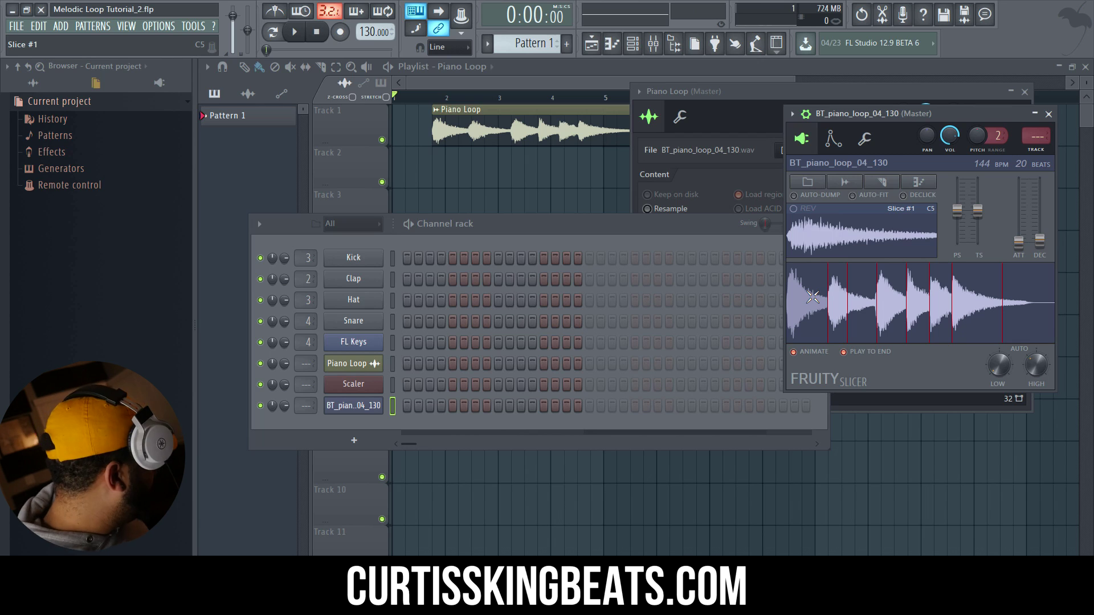
key(z)
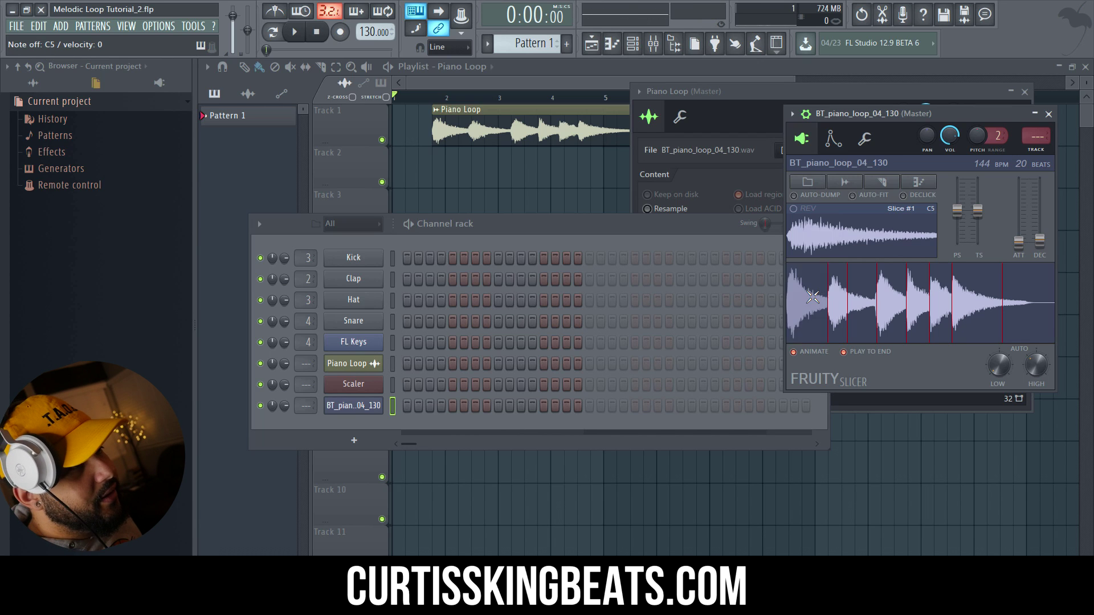
key(z)
key(x)
key(c)
key(x)
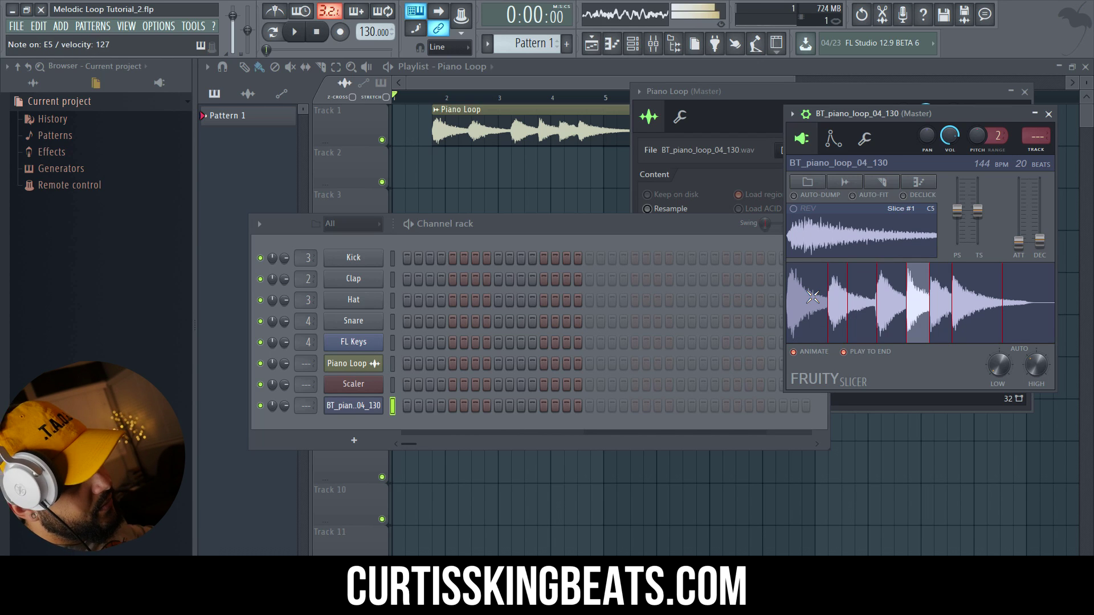
key(v)
key(z)
key(x)
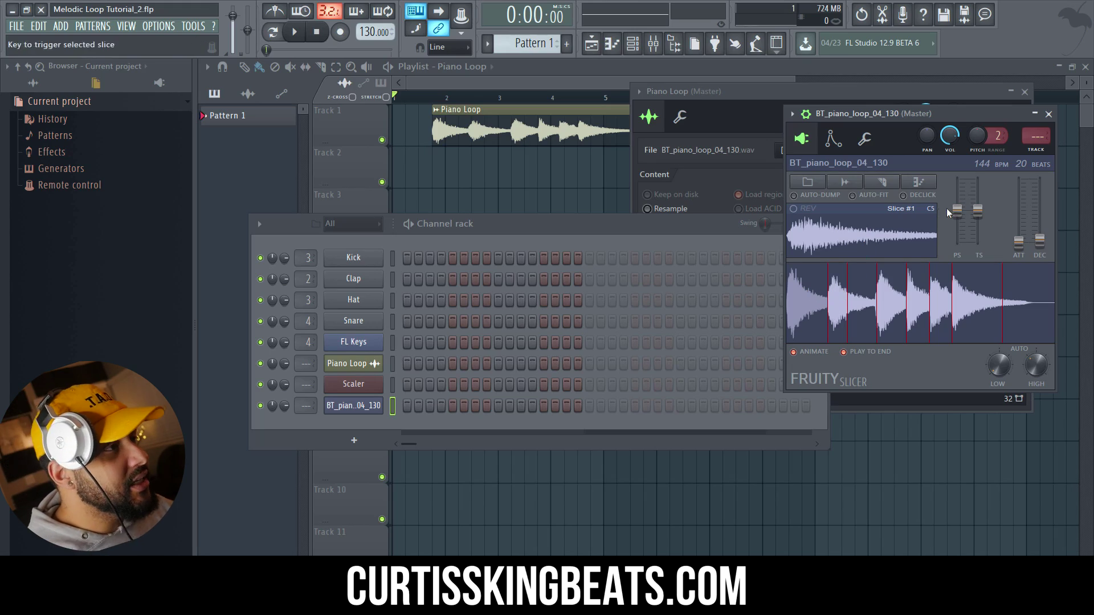
Lower the slicer's pitch shift slightly and raise its time stretch slightly.
drag(961, 212, 961, 214)
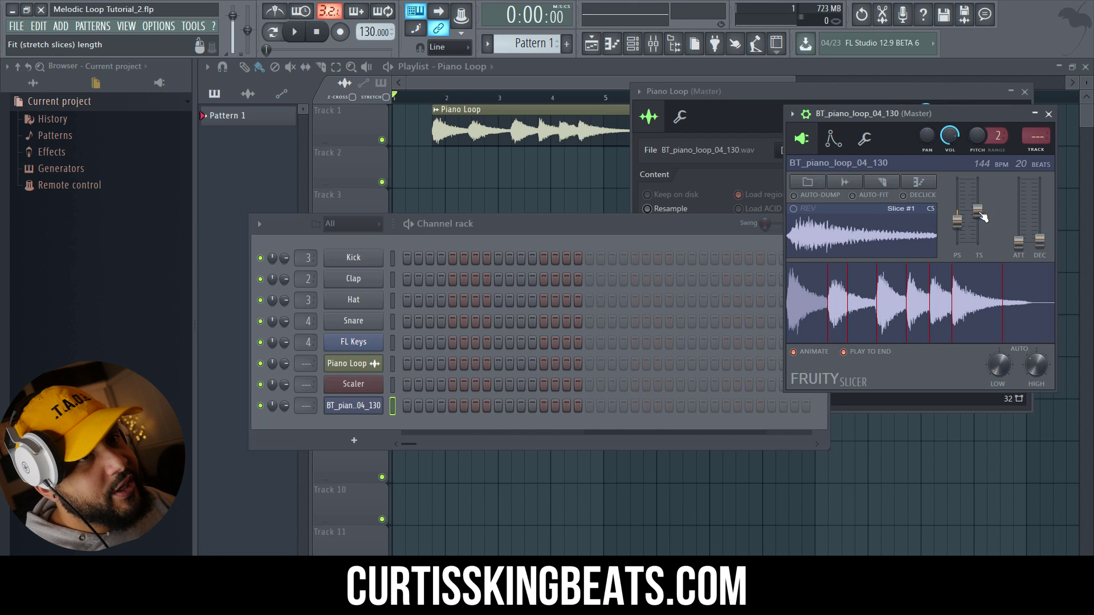
drag(980, 214, 978, 206)
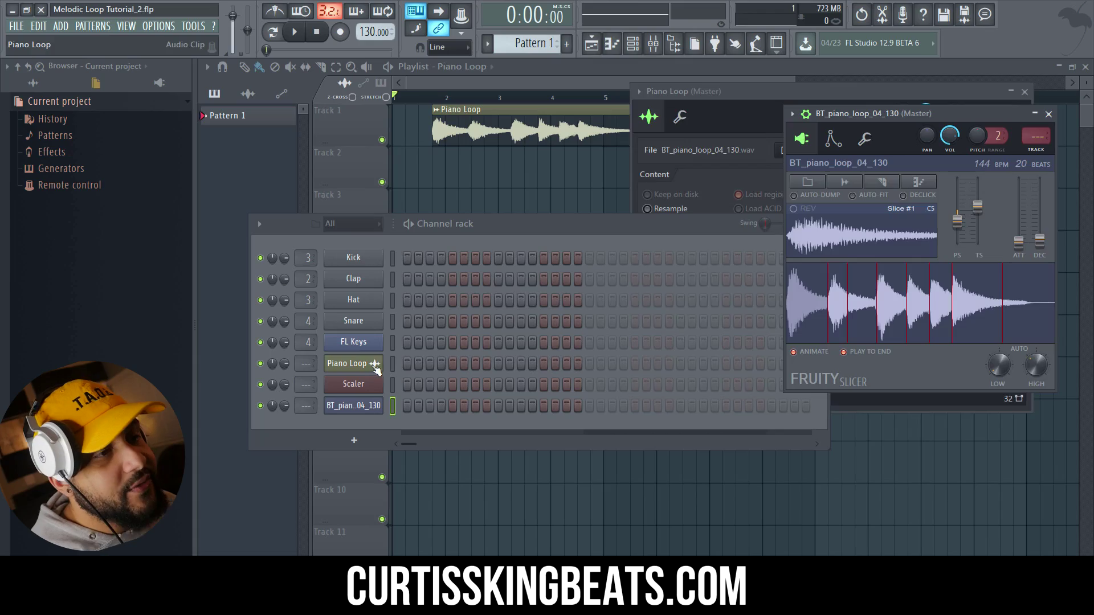
Move the Piano Loop clip back to bar 1, trim its end to bar 5, and play it through.
click(353, 363)
click(354, 363)
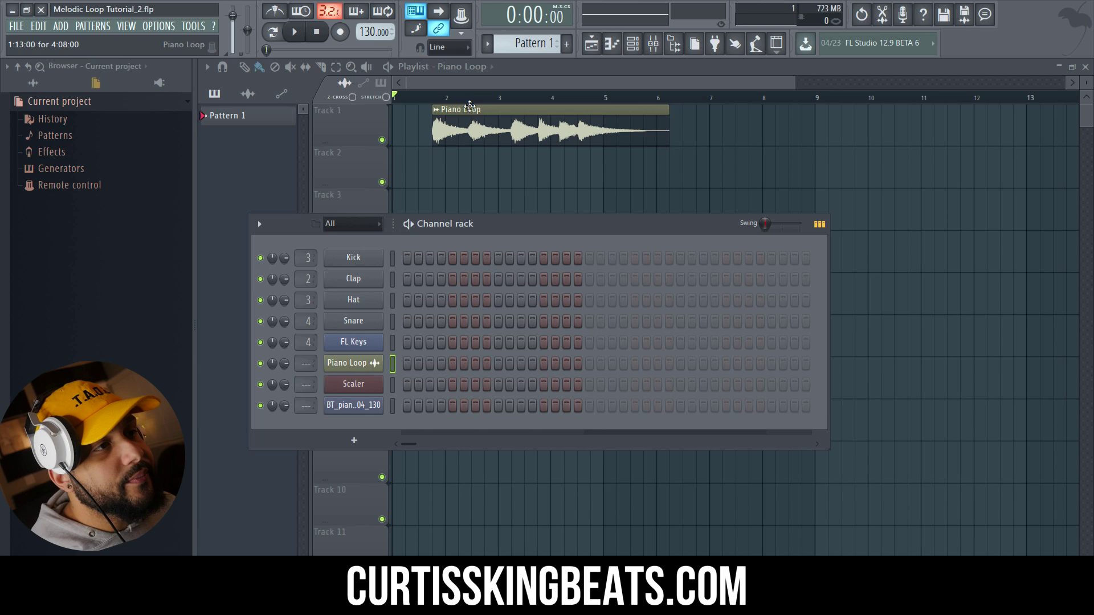
drag(489, 110, 354, 103)
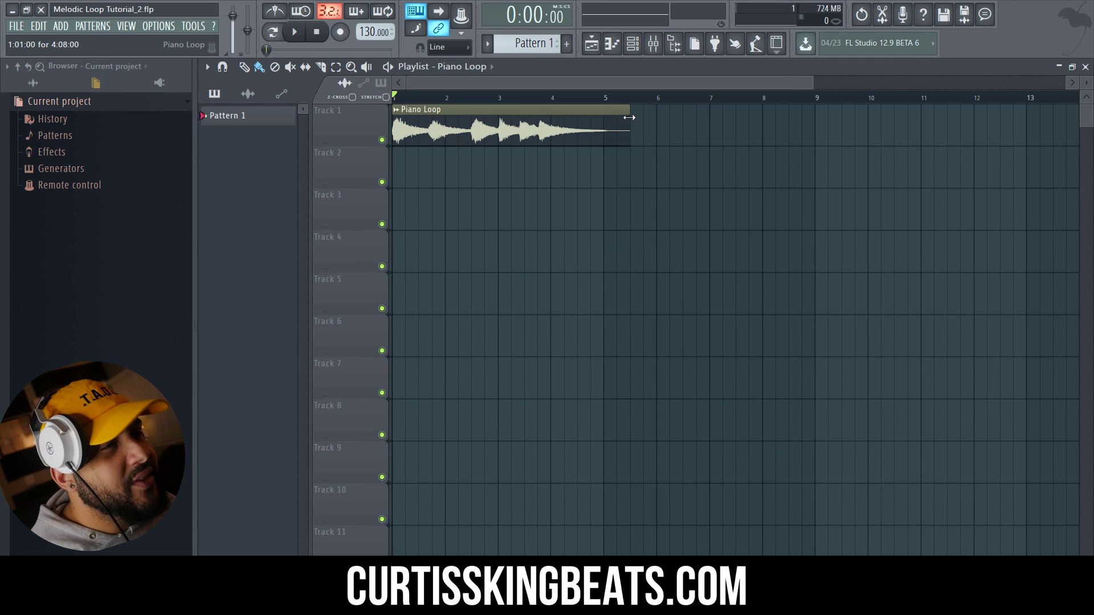
drag(623, 117, 597, 118)
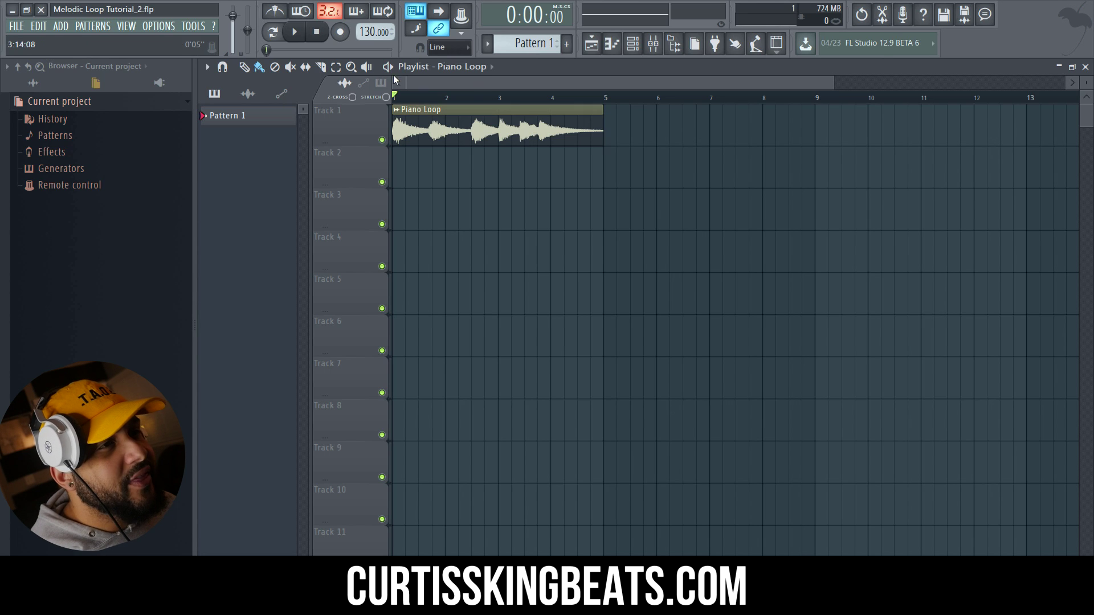
click(295, 32)
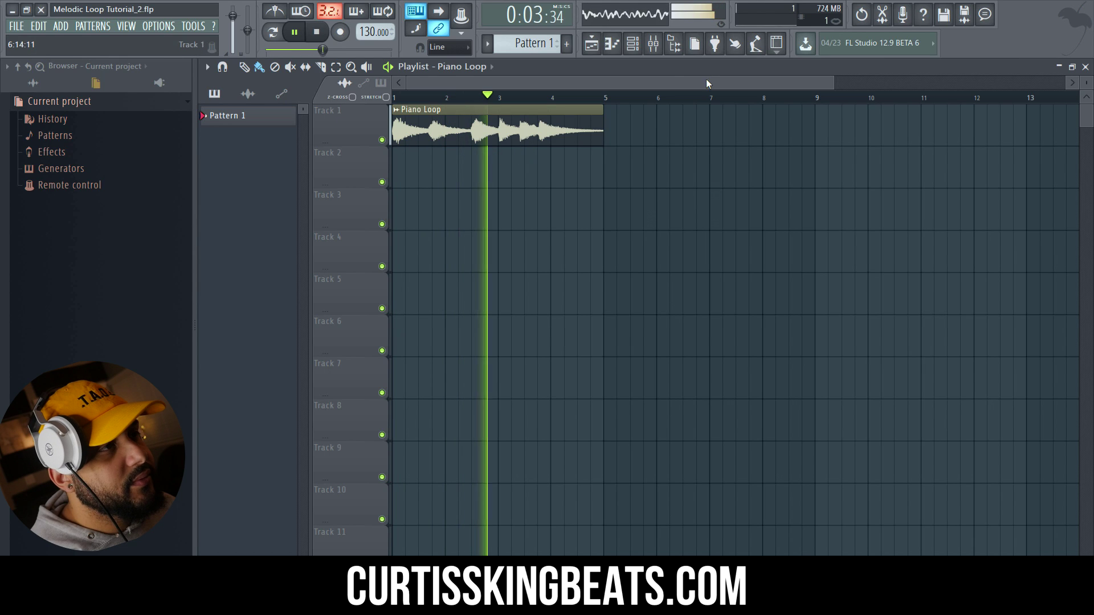
key(space)
Load Edison into effect slot 1 of the mixer's Master track.
click(653, 45)
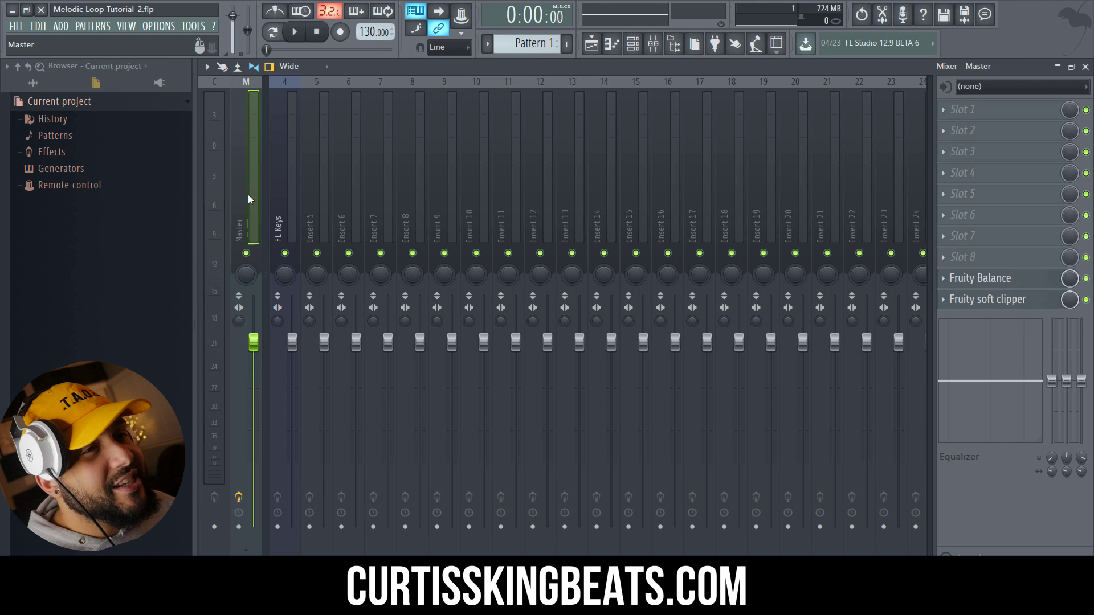
click(956, 111)
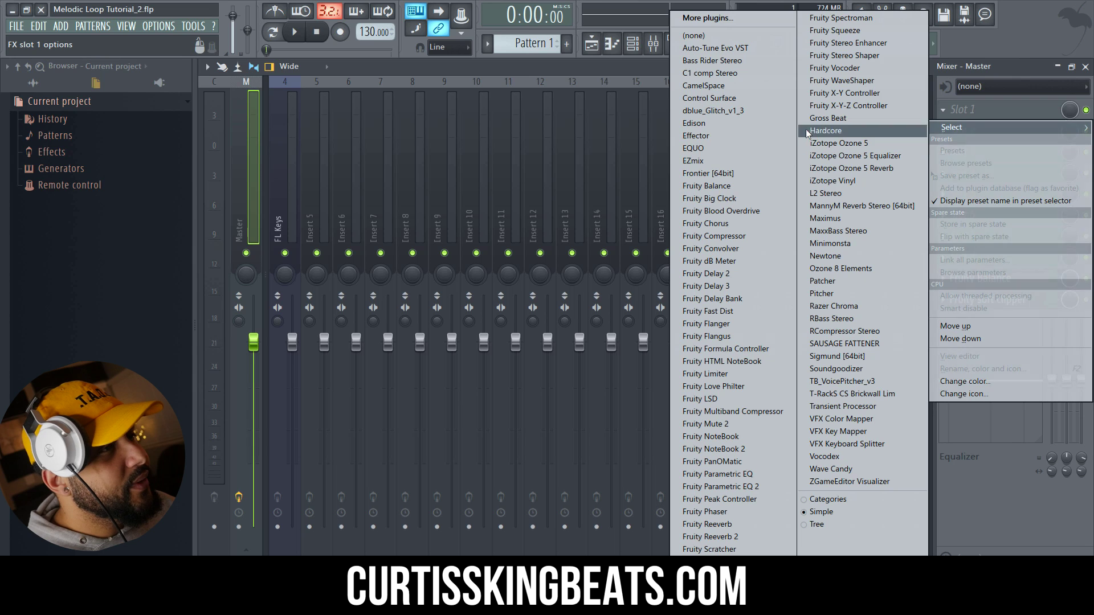
click(727, 129)
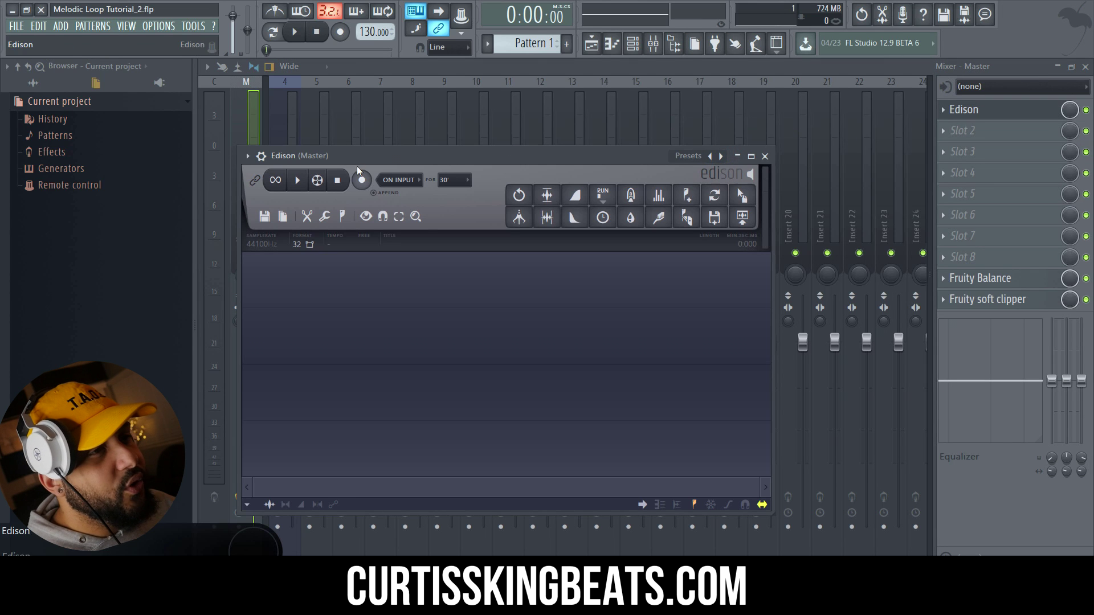
Move the channel rack clear of Edison, open the Piano Loop channel, and load its sample into Edison.
click(632, 42)
drag(511, 231, 843, 254)
click(681, 387)
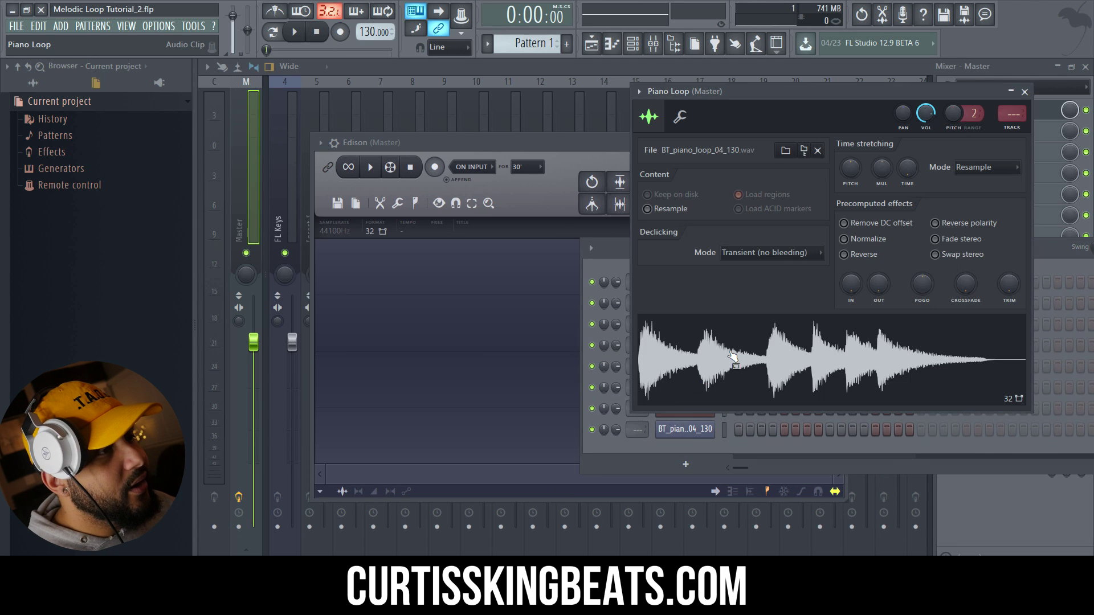
drag(748, 351, 456, 370)
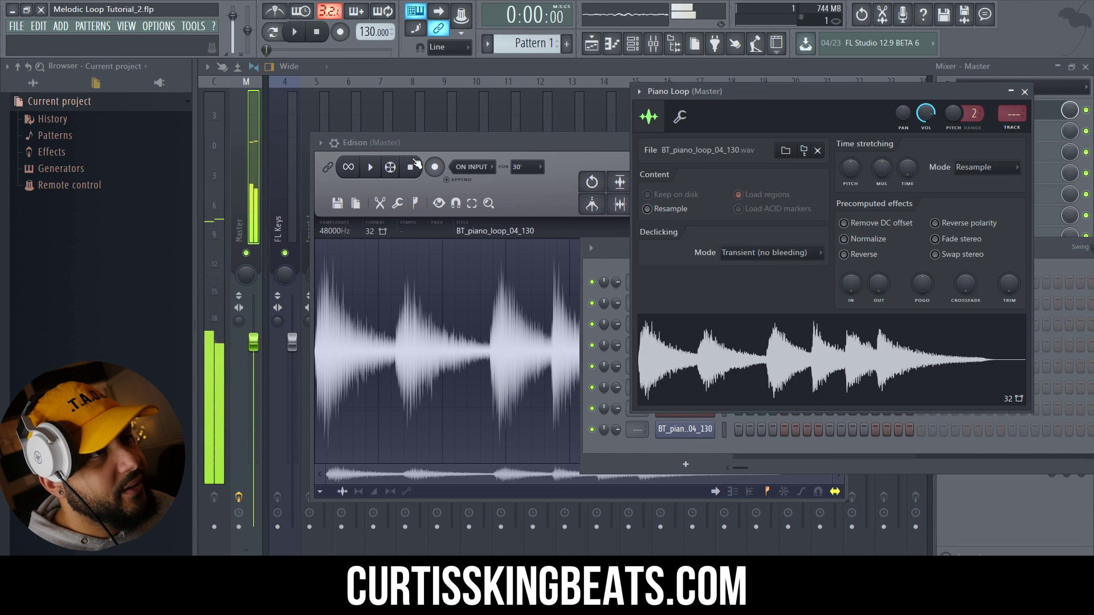
Select the entire piano loop in Edison and detect its pitch regions.
click(451, 282)
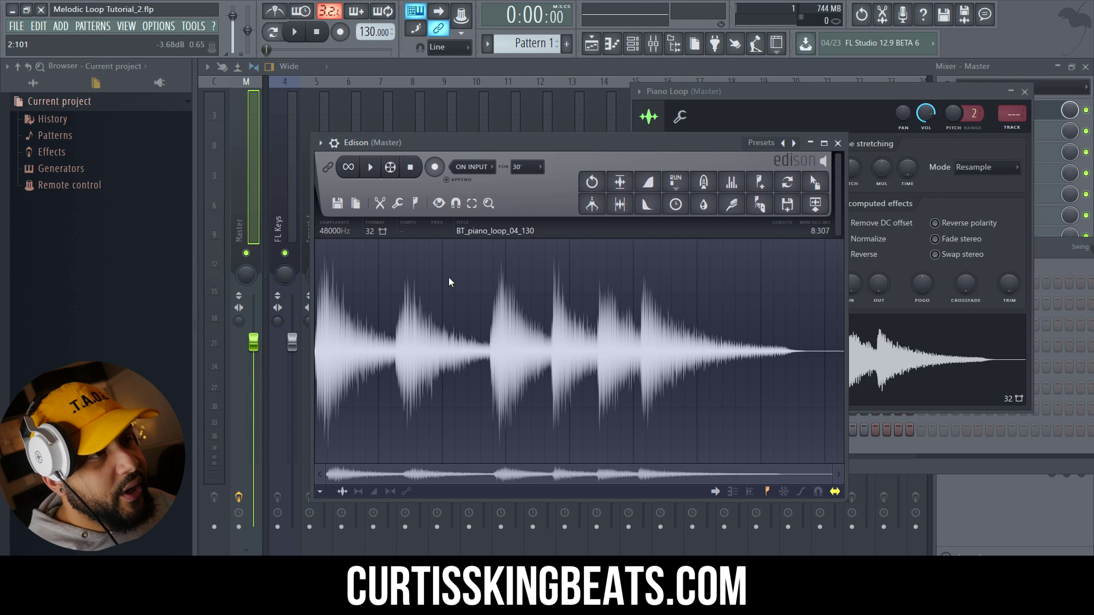
key(ctrl+a)
click(417, 204)
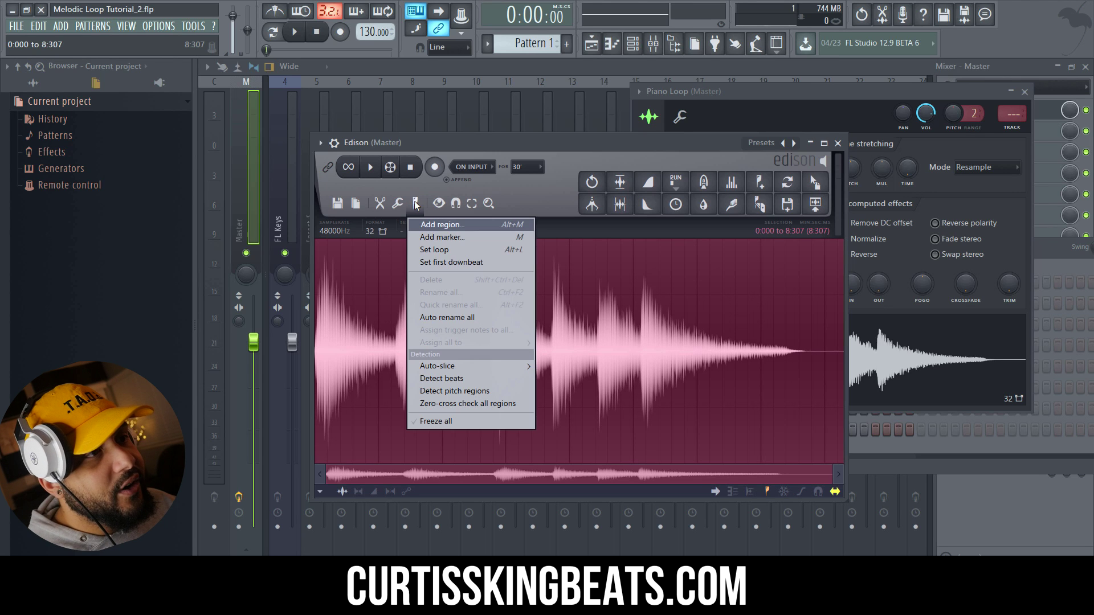
click(443, 392)
scroll(320, 263, up, 3)
drag(383, 471, 657, 444)
scroll(521, 254, down, 3)
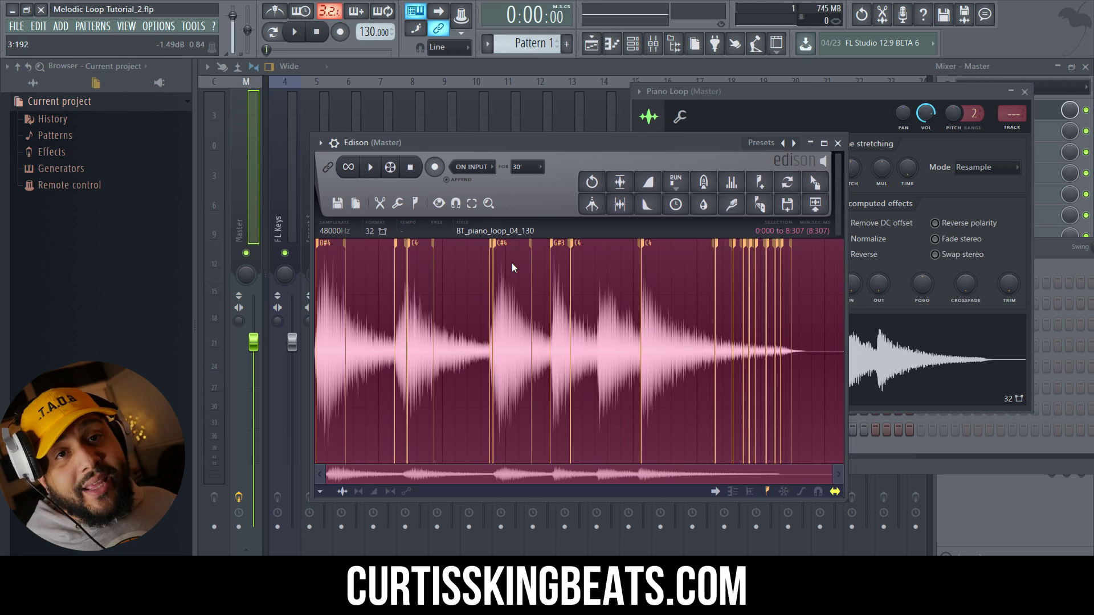
Make FL Keys the target channel, and convert Edison's piano loop to a score dumped to the piano roll.
click(632, 44)
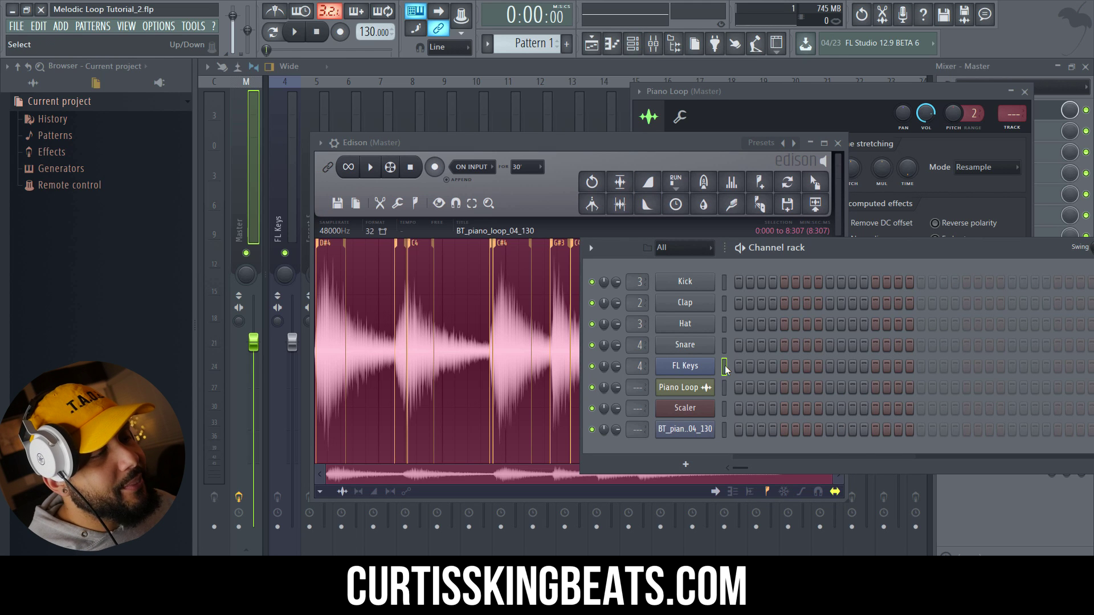
click(690, 368)
click(690, 368)
click(541, 143)
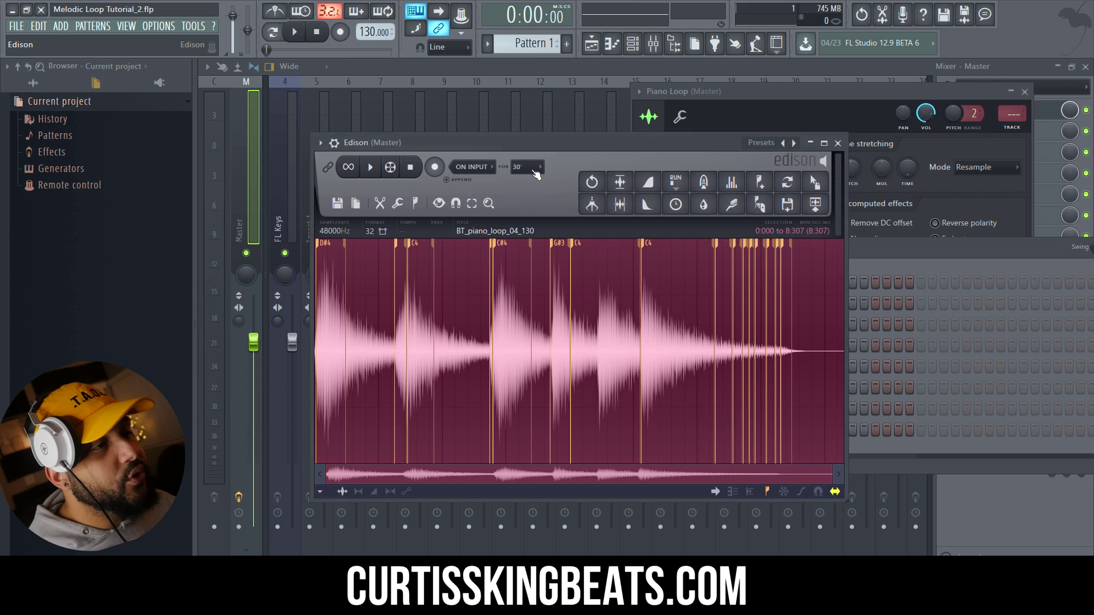
right_click(623, 300)
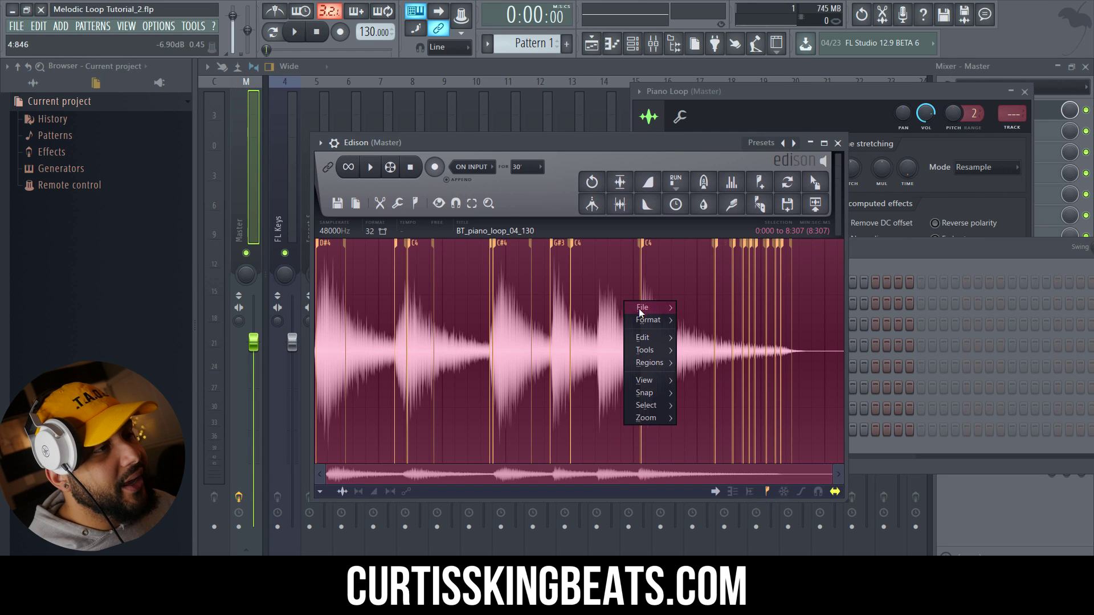
mouse_move(659, 351)
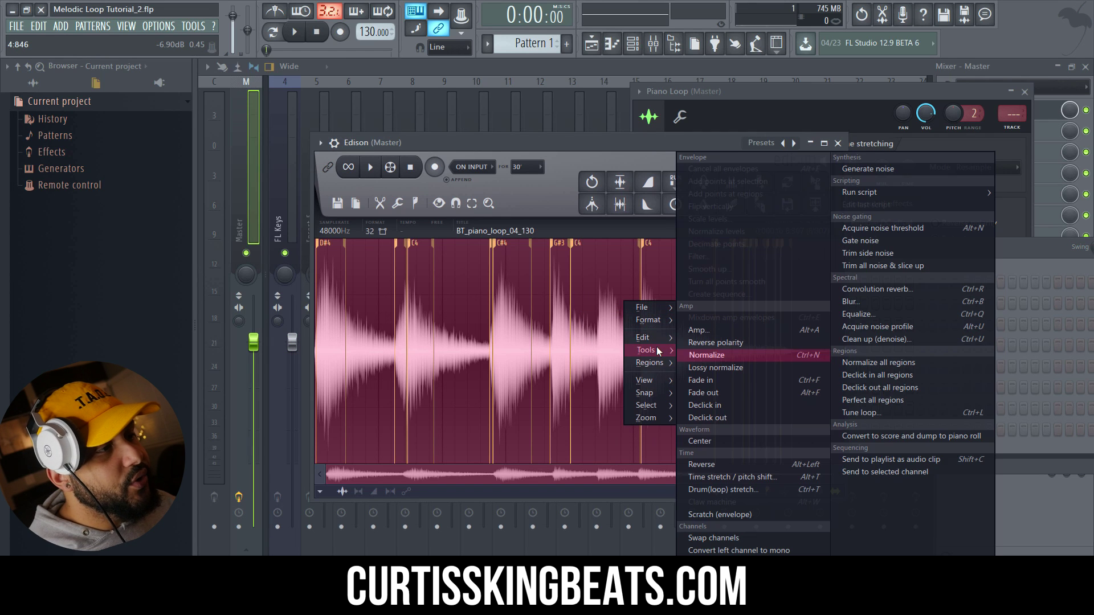
click(880, 435)
click(870, 255)
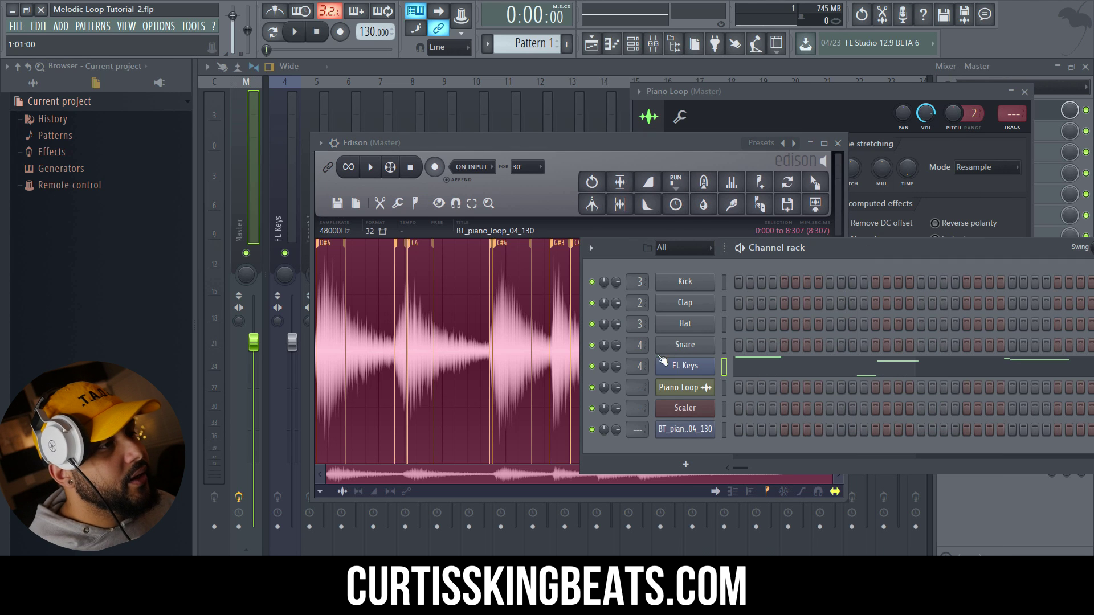
Open the FL Keys notes in the piano roll and play back the converted melody.
click(753, 374)
scroll(344, 222, down, 3)
key(space)
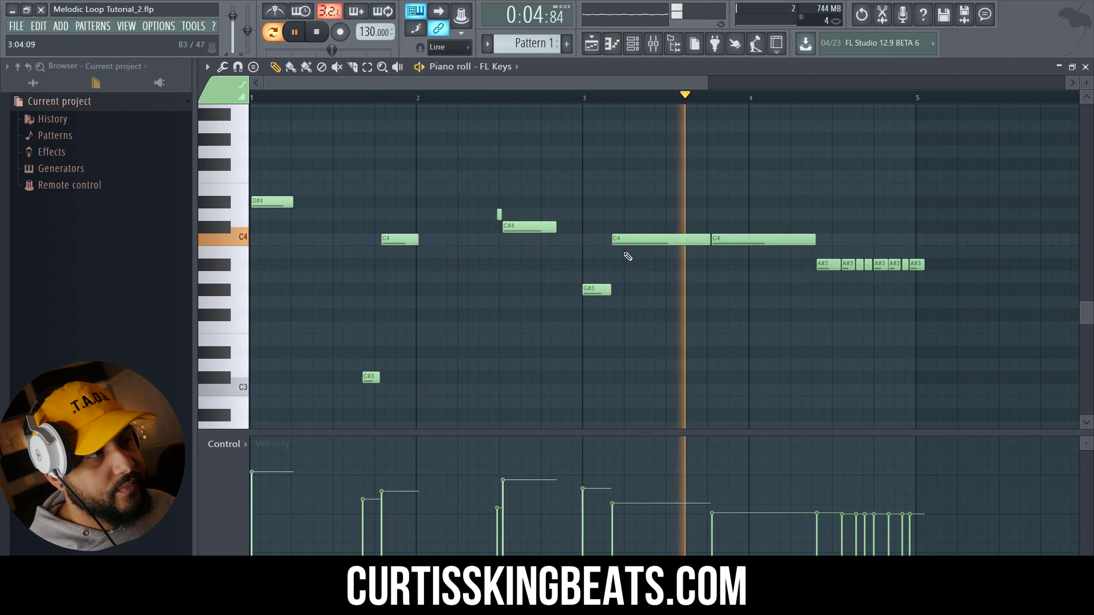
key(space)
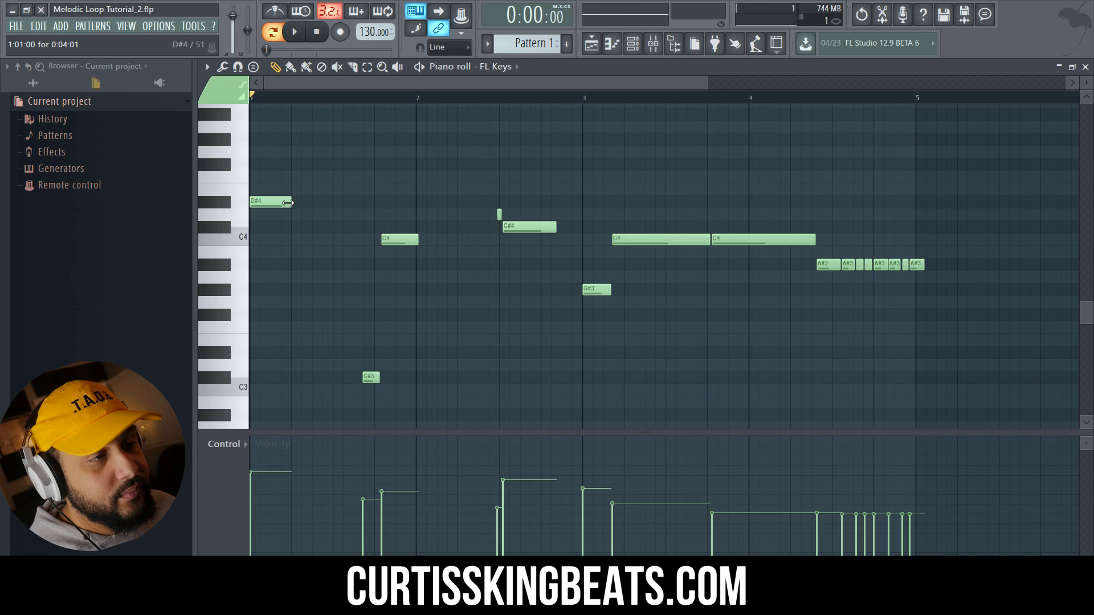
Lengthen the opening D#4 note and replace the C#3 and first C4 notes with one long C#4 directly after it.
right_click(371, 378)
key(ctrl+z)
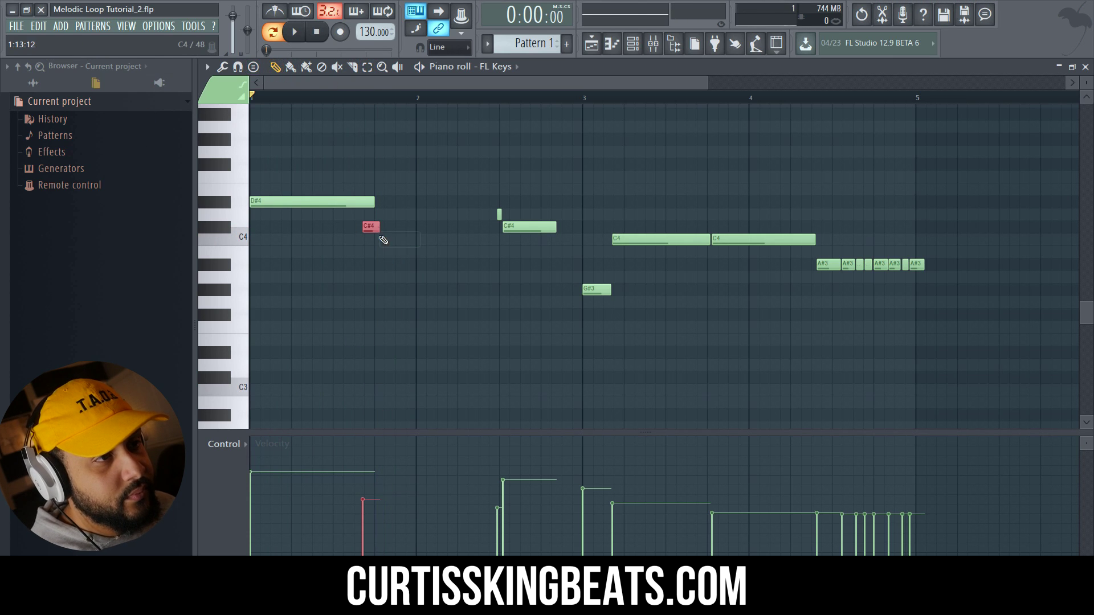
key(space)
drag(450, 232, 502, 219)
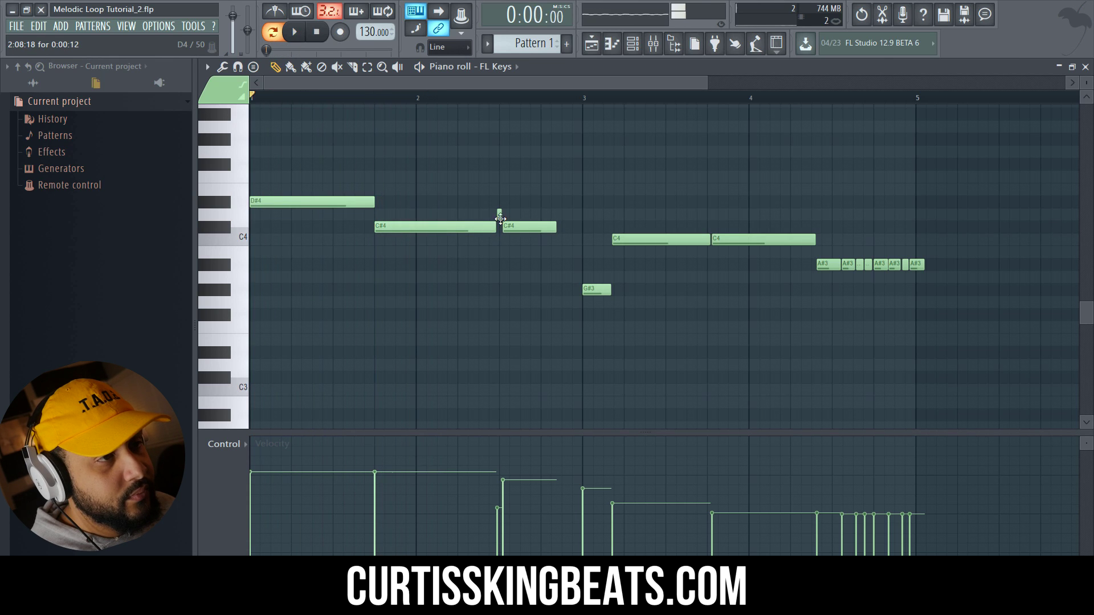
Lower the second note to C4, and replace the short D4 and C#4 notes with one longer C#4 reaching almost to bar 3.
drag(420, 229, 427, 249)
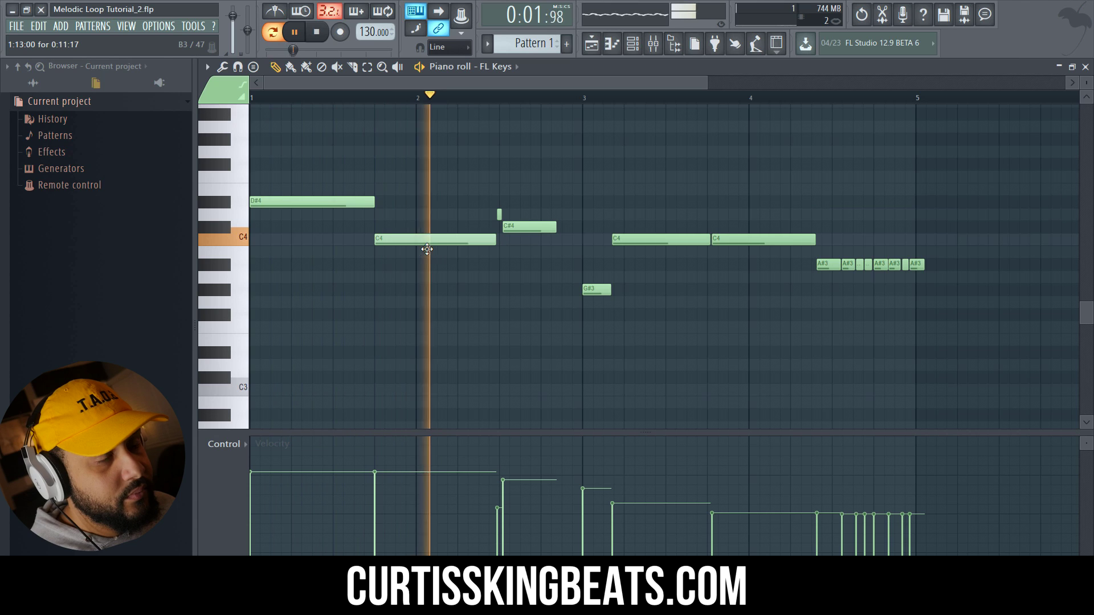
key(space)
key(space)
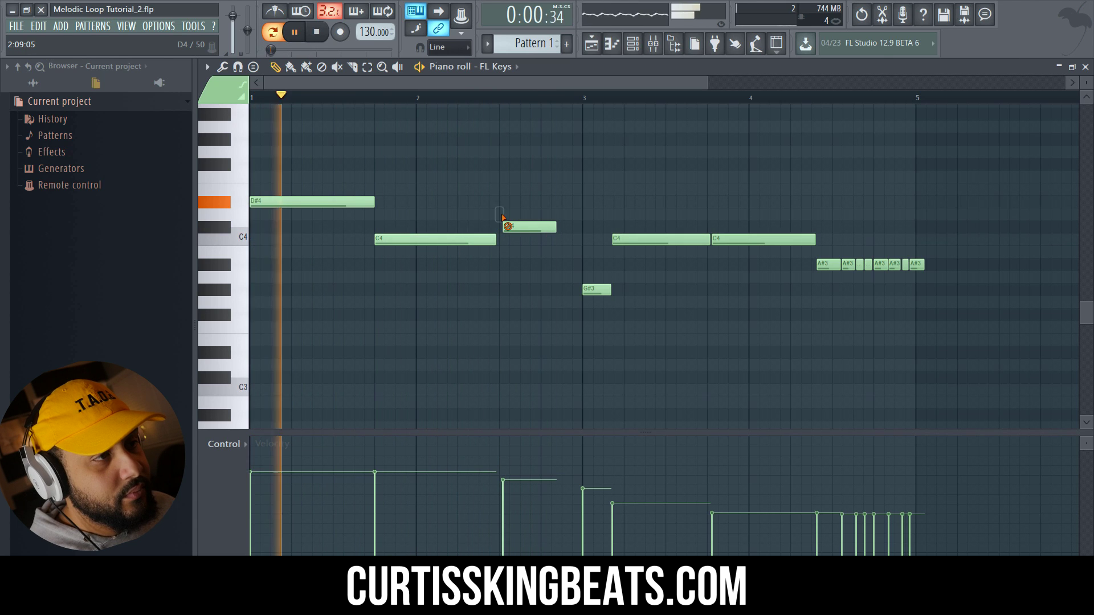
right_click(502, 226)
drag(501, 227, 579, 234)
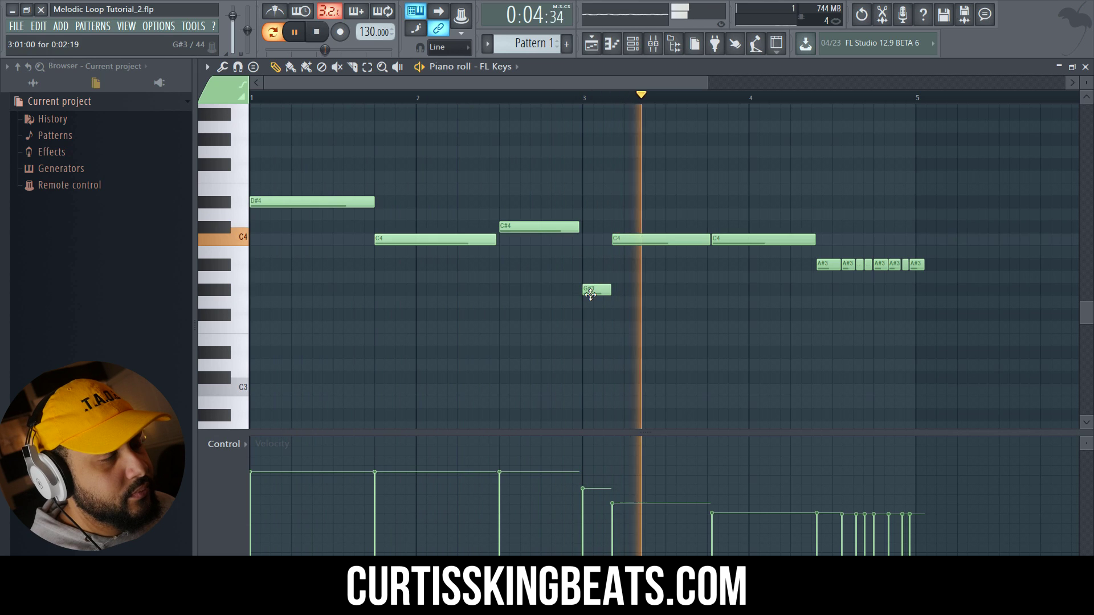
Shift the first C4 after bar 3 to 3:07, lengthen the G#3 to meet it, and delete the following C4.
drag(617, 239, 630, 242)
drag(620, 287, 627, 289)
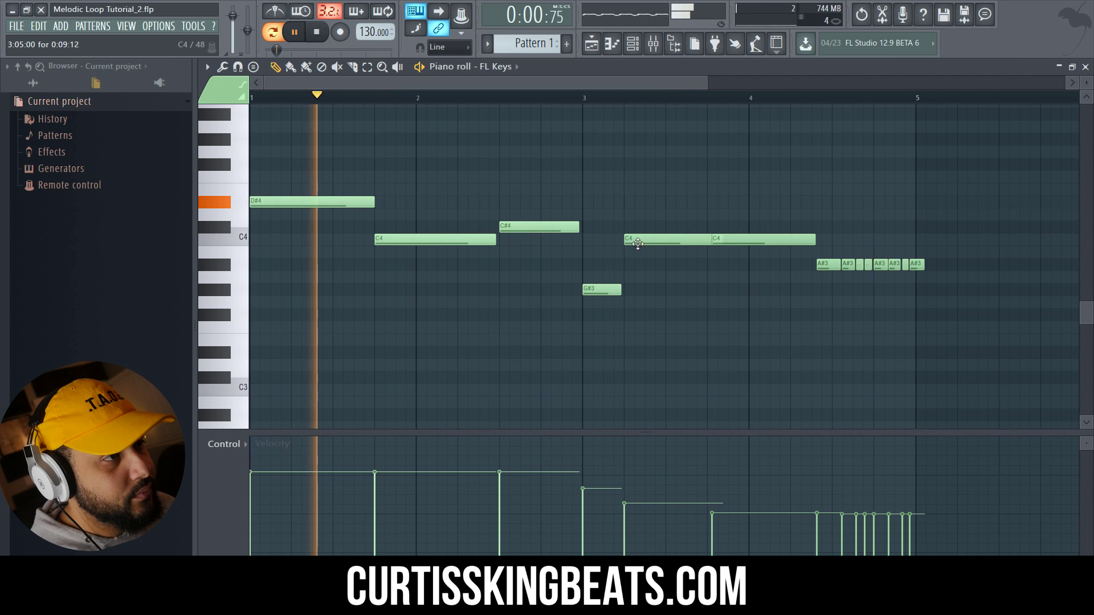
drag(646, 242, 667, 241)
drag(621, 291, 641, 291)
right_click(726, 240)
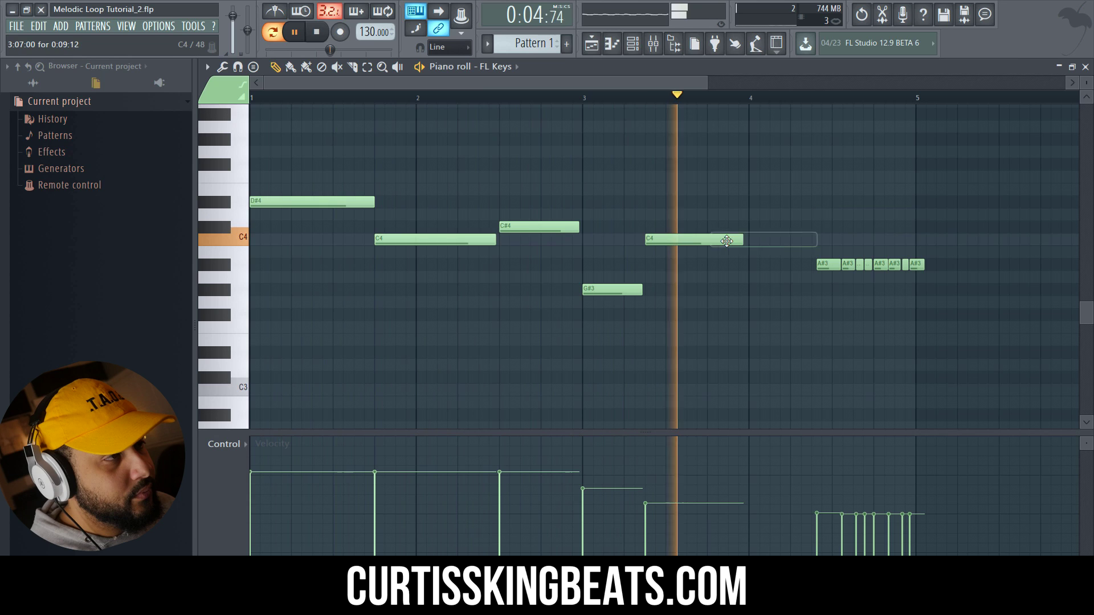
Replace the chopped A#3 notes at the end with one A#3 starting at bar 4 and lasting almost to bar 5.
right_click(827, 265)
right_click(848, 264)
right_click(860, 264)
right_click(868, 264)
right_click(881, 265)
right_click(895, 264)
right_click(916, 264)
click(758, 264)
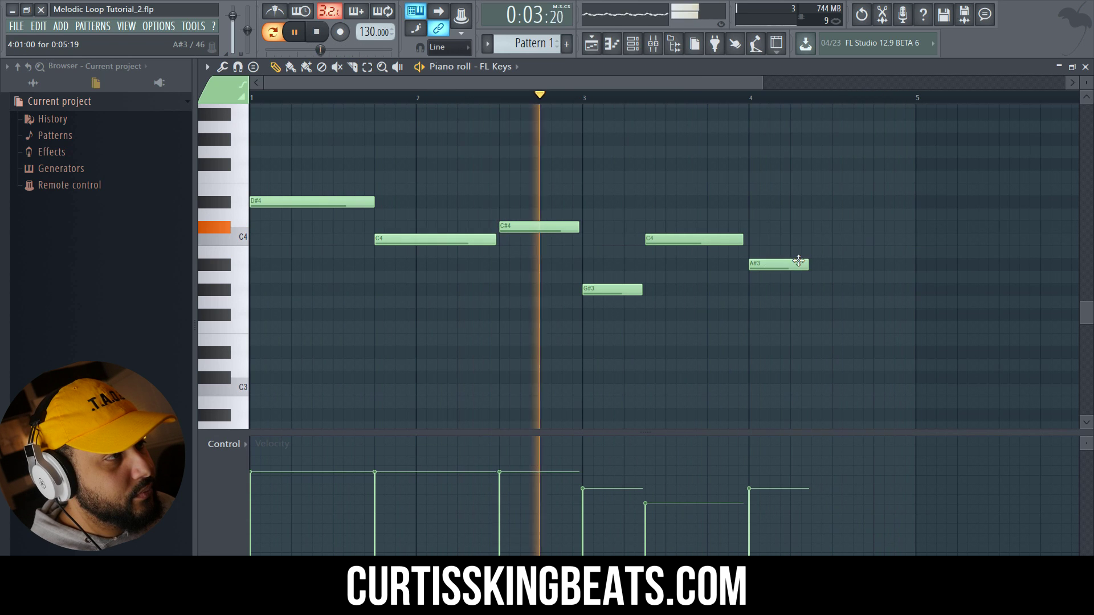
drag(809, 265, 912, 265)
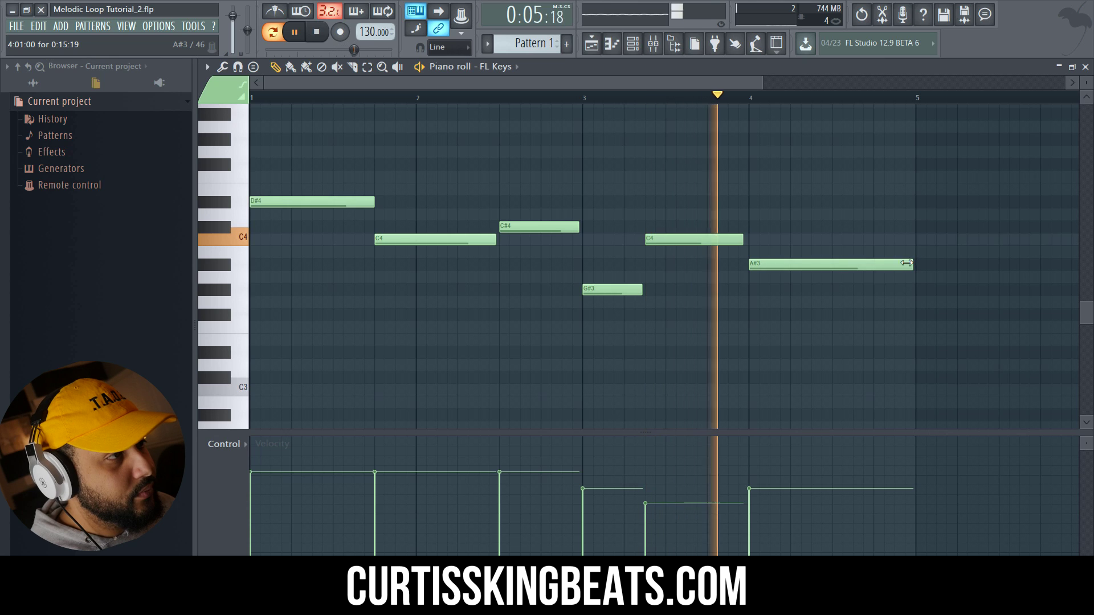
Move the A#3 to just before bar 4, shorten the preceding C4, and raise all note velocities to 100%.
drag(781, 264, 727, 244)
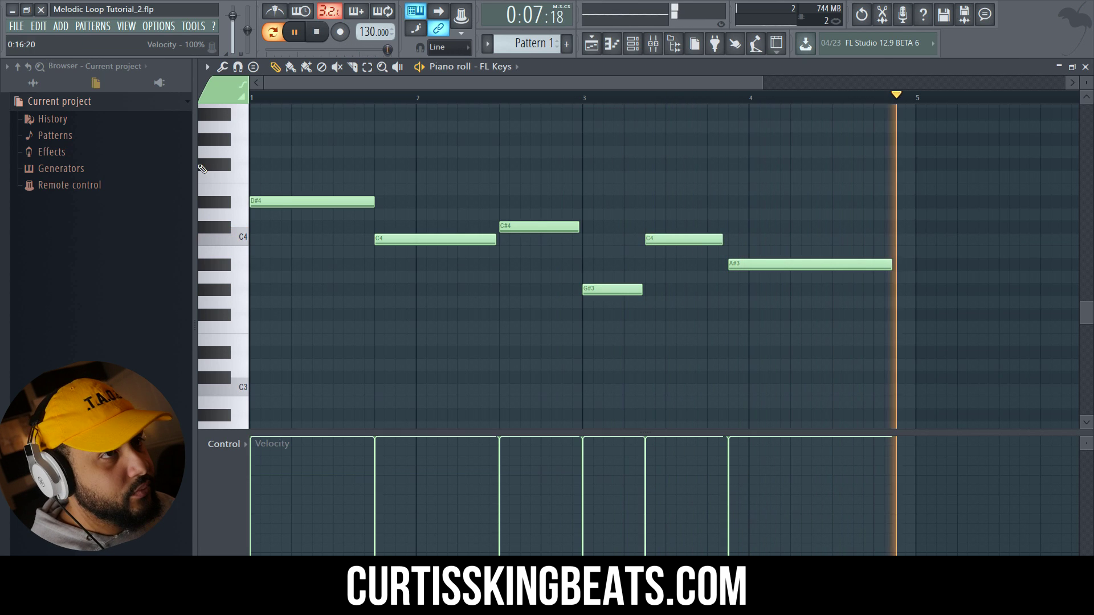
key(space)
key(space)
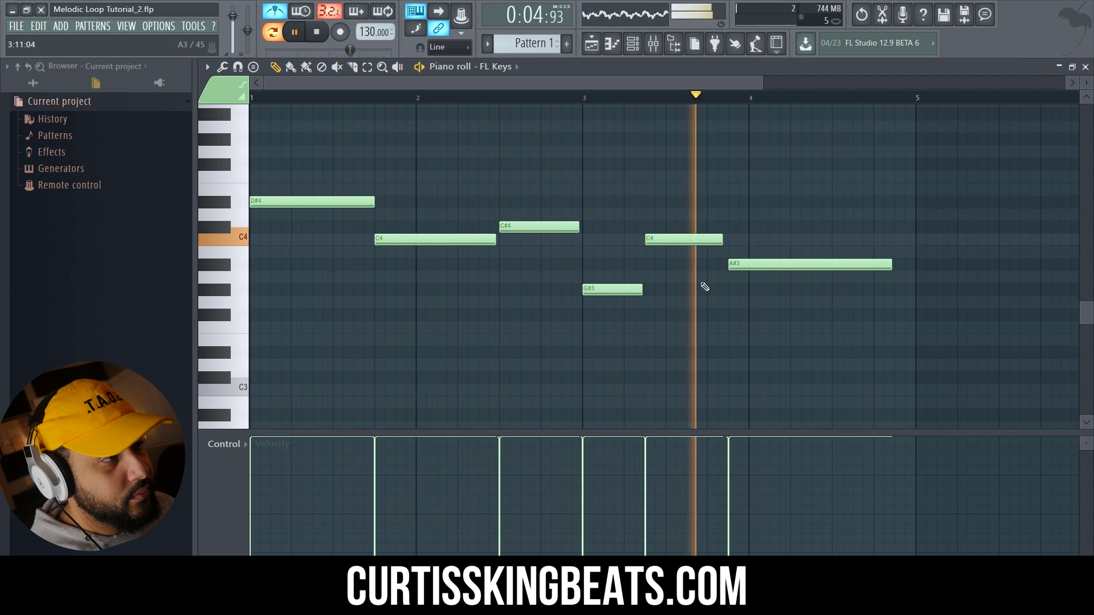
Move the A#3 earlier to follow the shortened C4, and close all gaps up to bar 5 with quick legato.
drag(734, 264, 713, 264)
drag(721, 240, 712, 239)
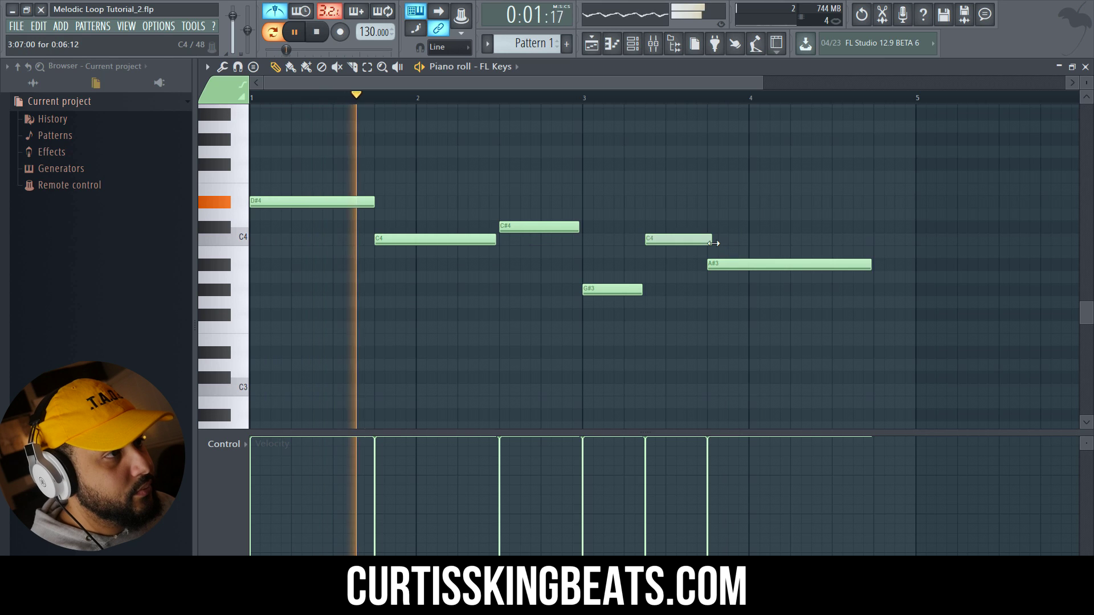
click(919, 267)
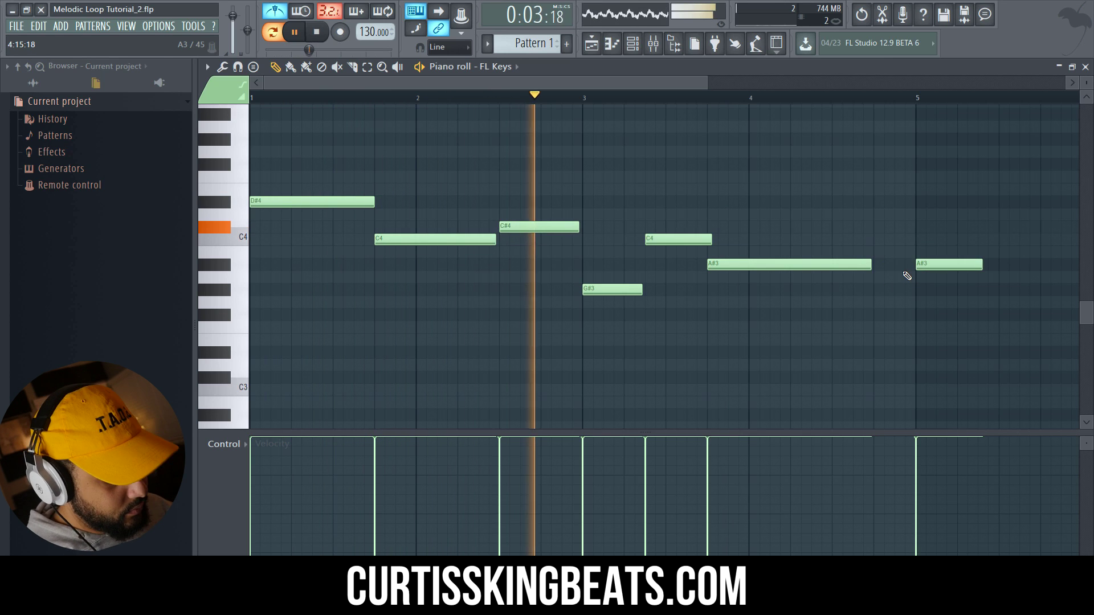
key(ctrl+l)
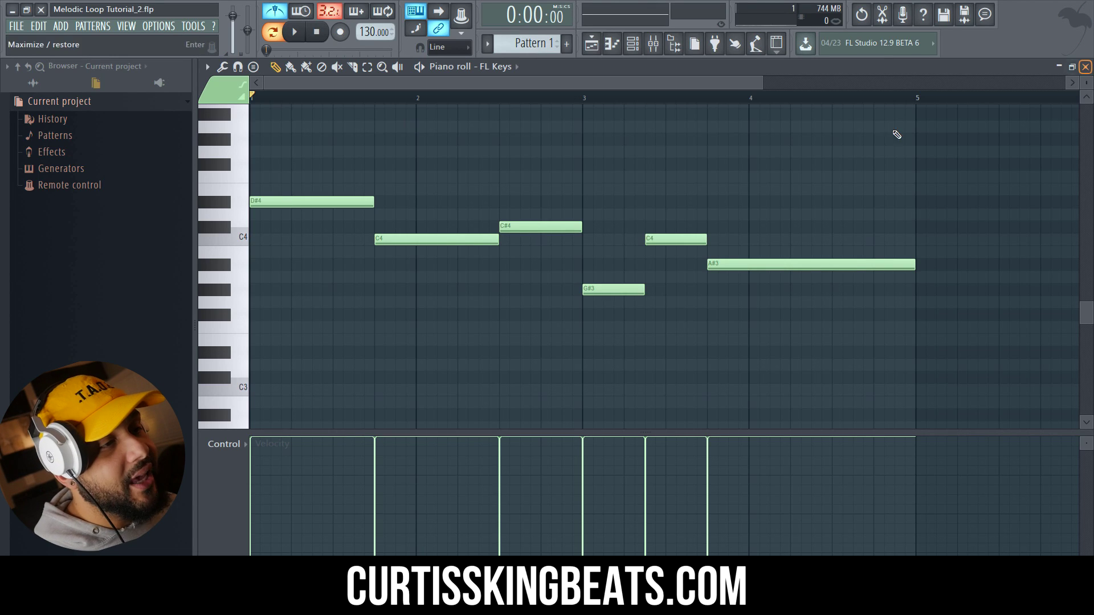
Place Pattern 1 at the start of Track 2 in the Playlist, beneath the Piano Loop clip.
click(1086, 66)
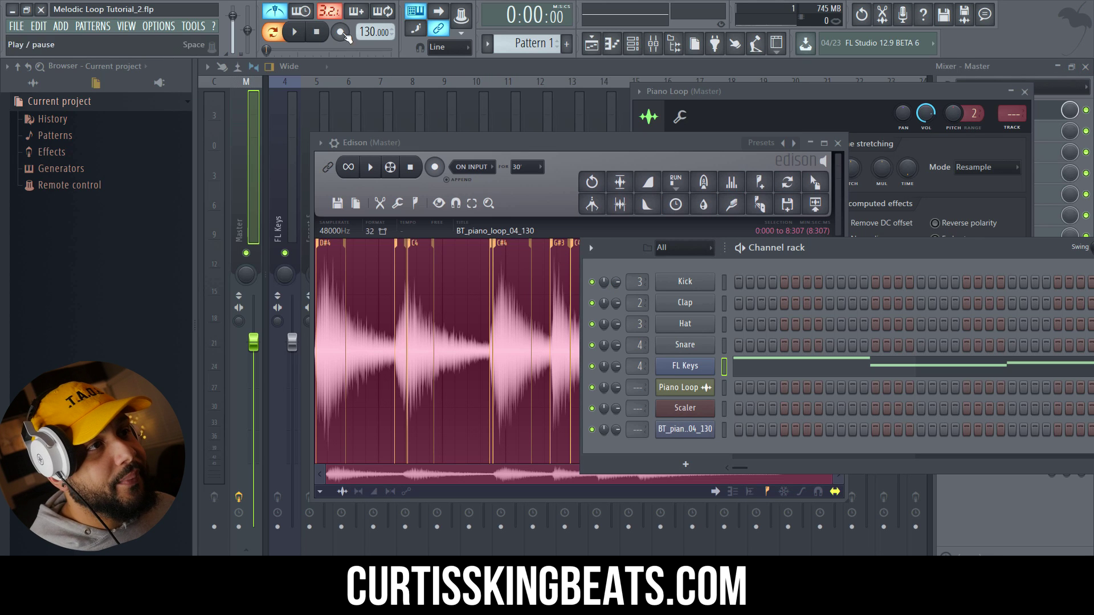
click(597, 46)
drag(253, 125, 450, 164)
Transpose all FL Keys notes down one octave and play the song with the original piano loop.
double_click(438, 163)
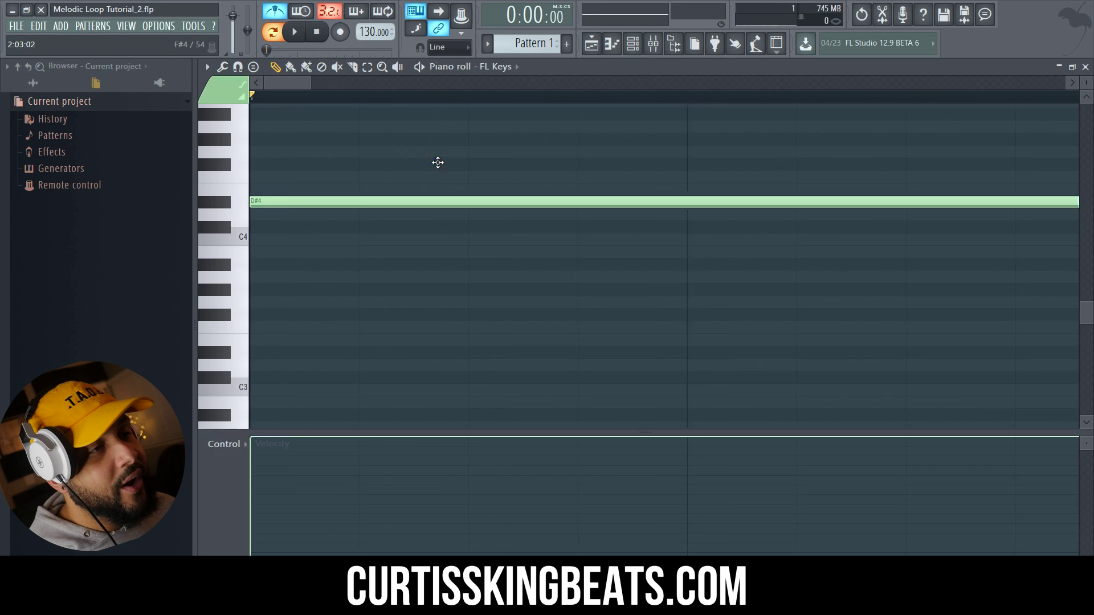
key(ctrl+Down)
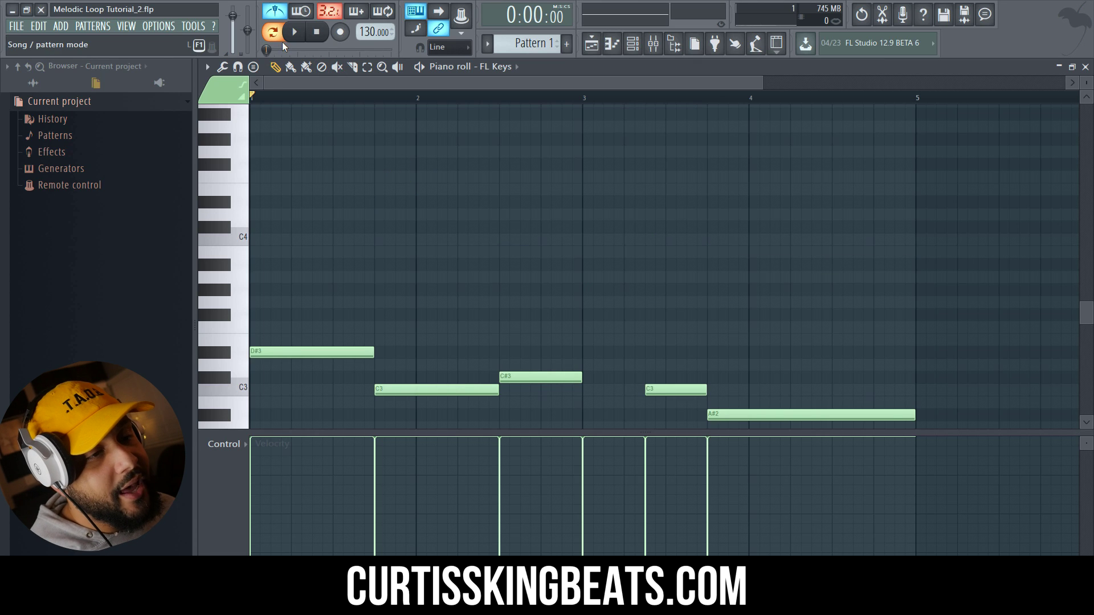
key(space)
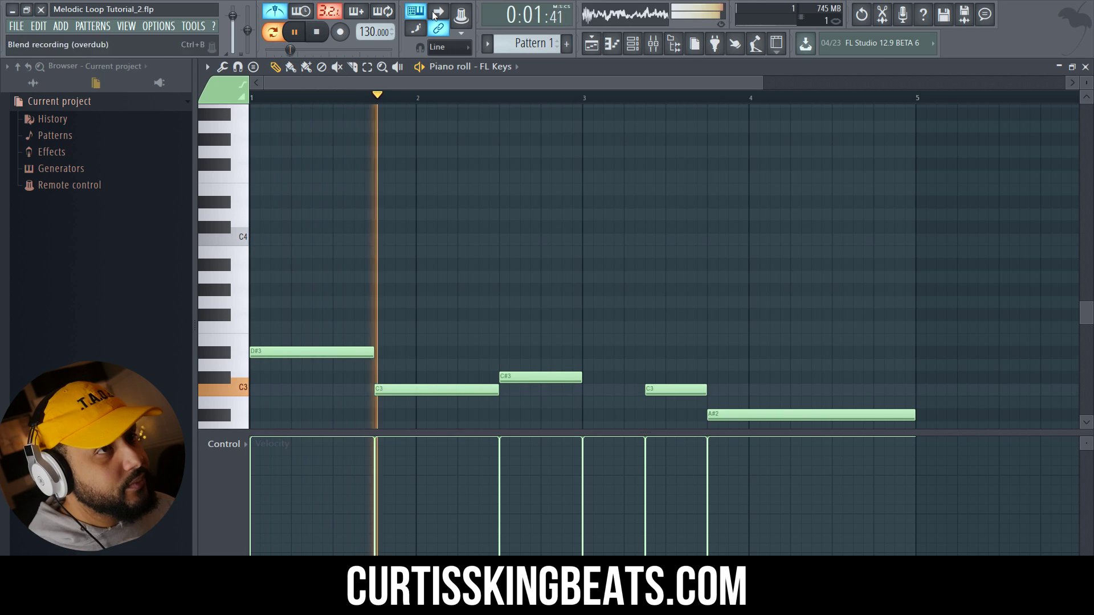
click(1086, 68)
click(294, 32)
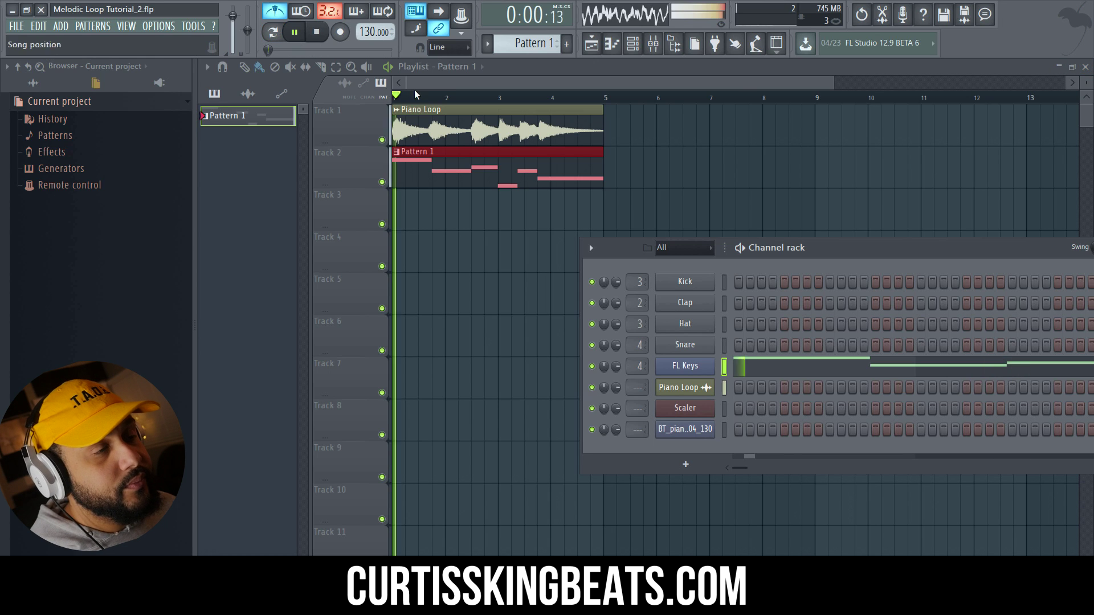
Change the second FL Keys note to C#3 and the third to C3, and return to the Playlist.
click(796, 371)
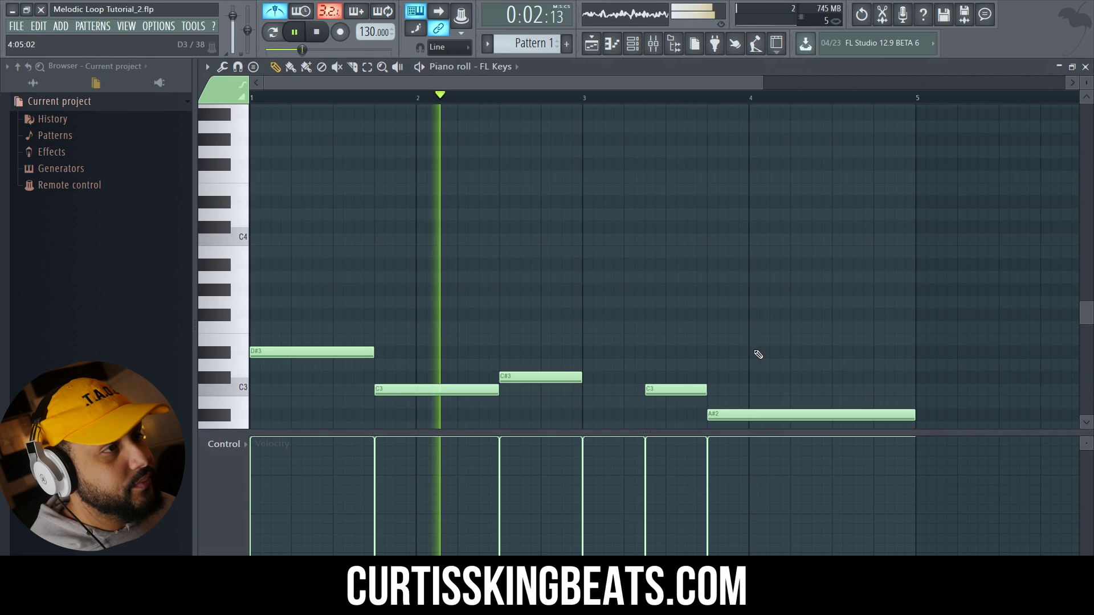
scroll(481, 335, down, 2)
drag(406, 301, 405, 300)
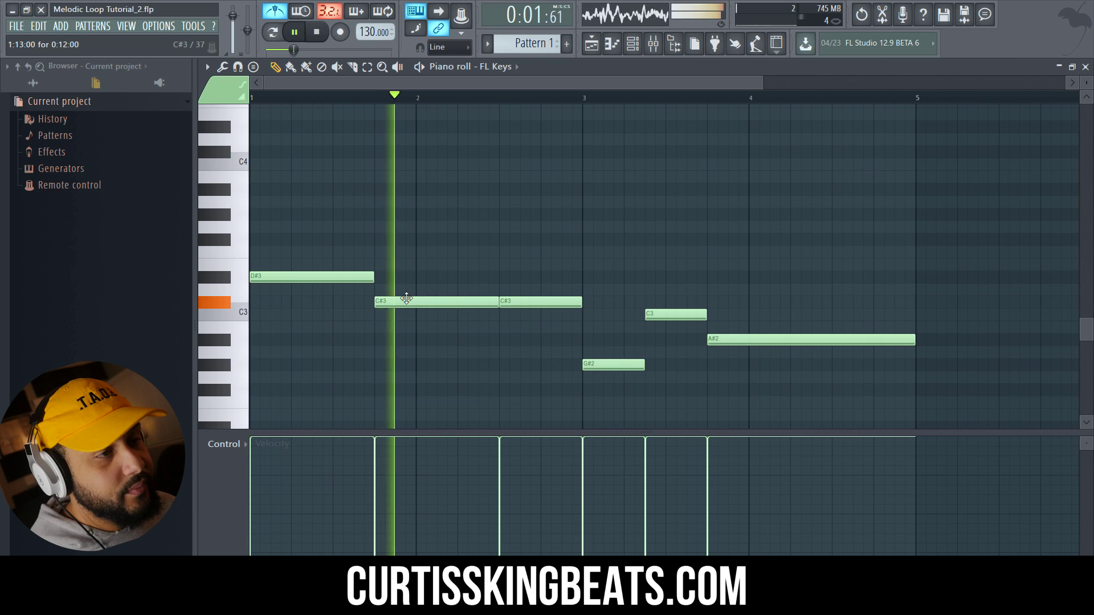
drag(518, 301, 516, 315)
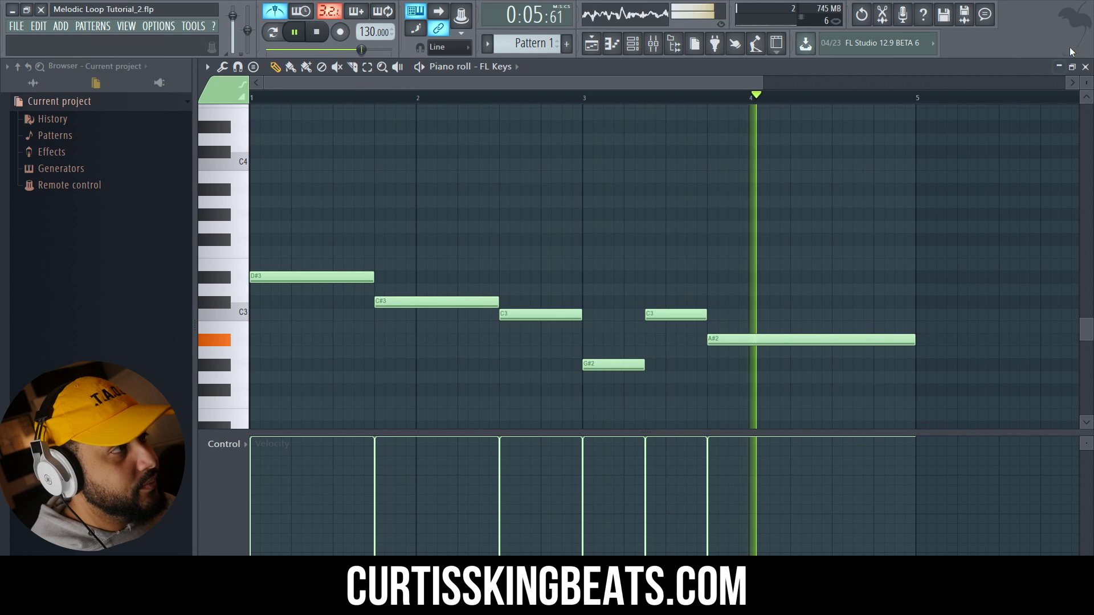
key(space)
click(1086, 67)
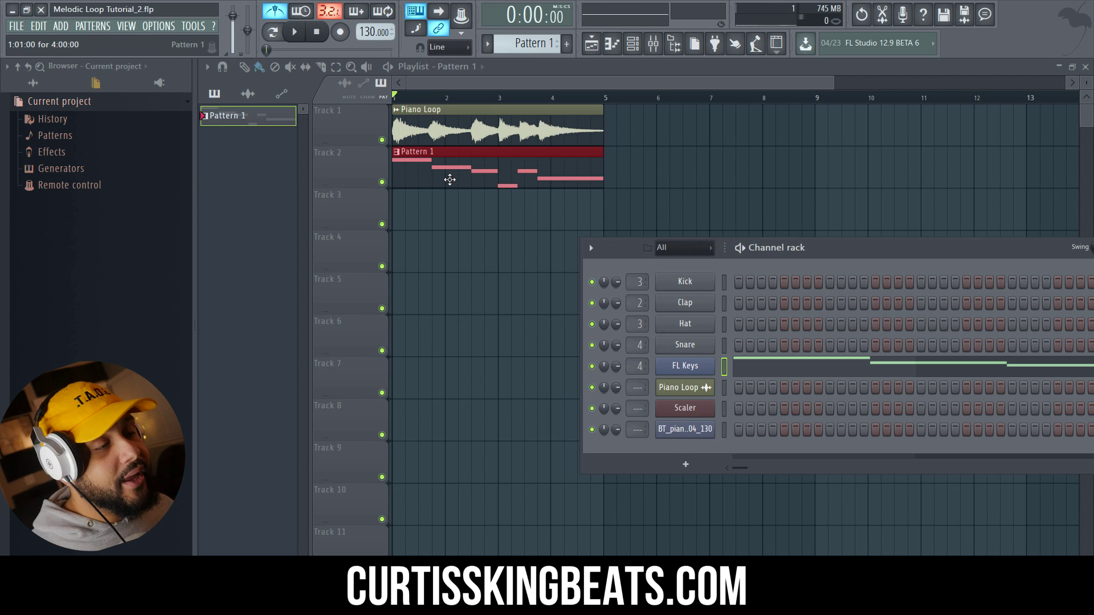
Delete the BT_pian..04_130 channel from the channel rack.
right_click(704, 432)
click(746, 546)
click(606, 340)
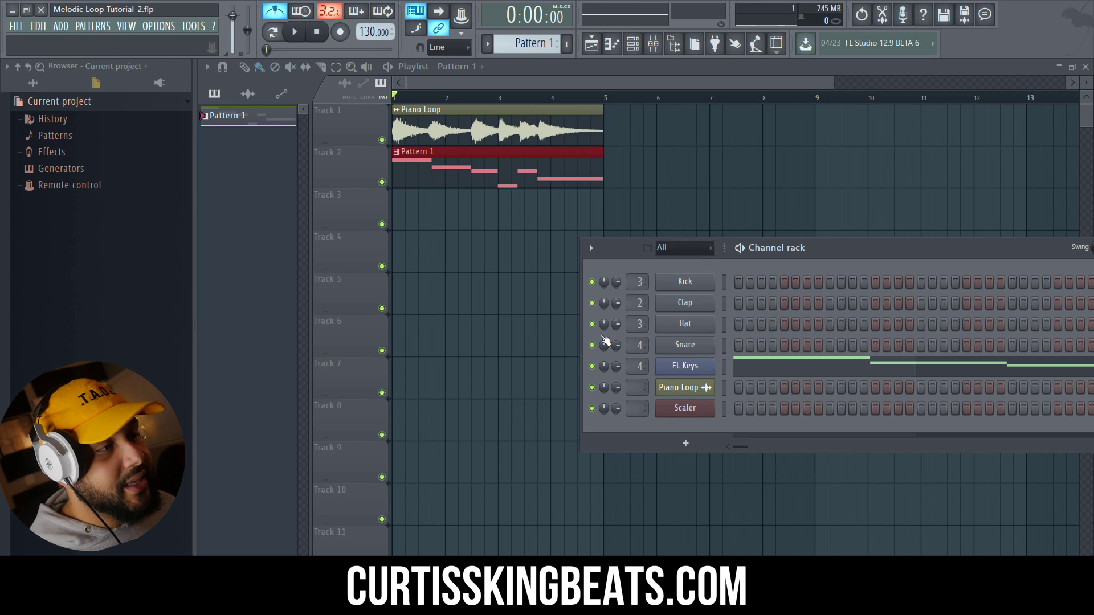
Open the Scaler plugin, move its window clear of the playlist clips, and show the channel rack.
click(687, 410)
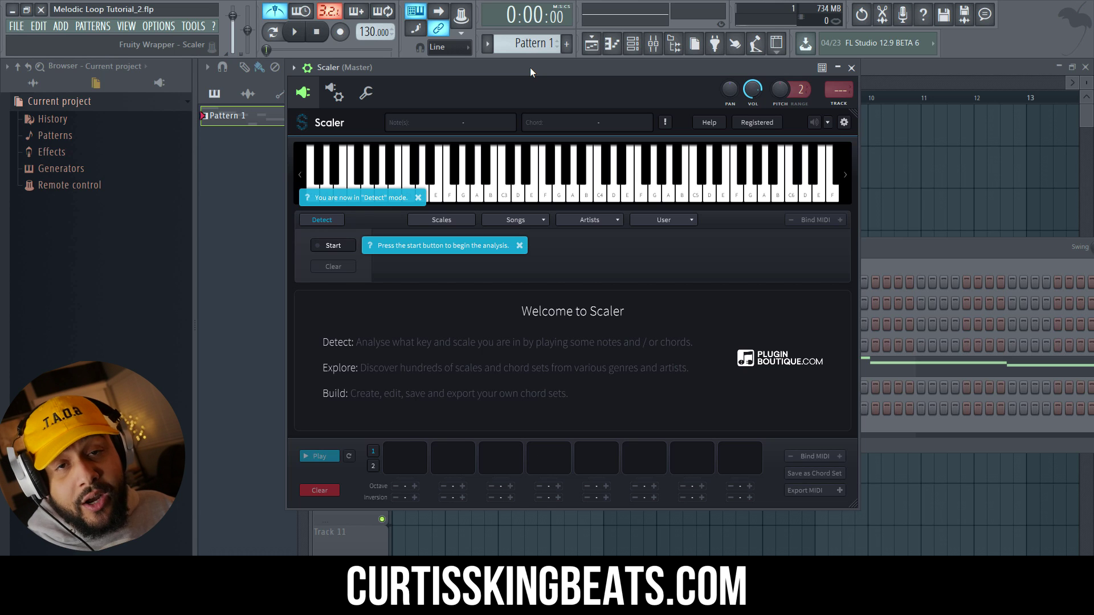
drag(433, 67, 446, 67)
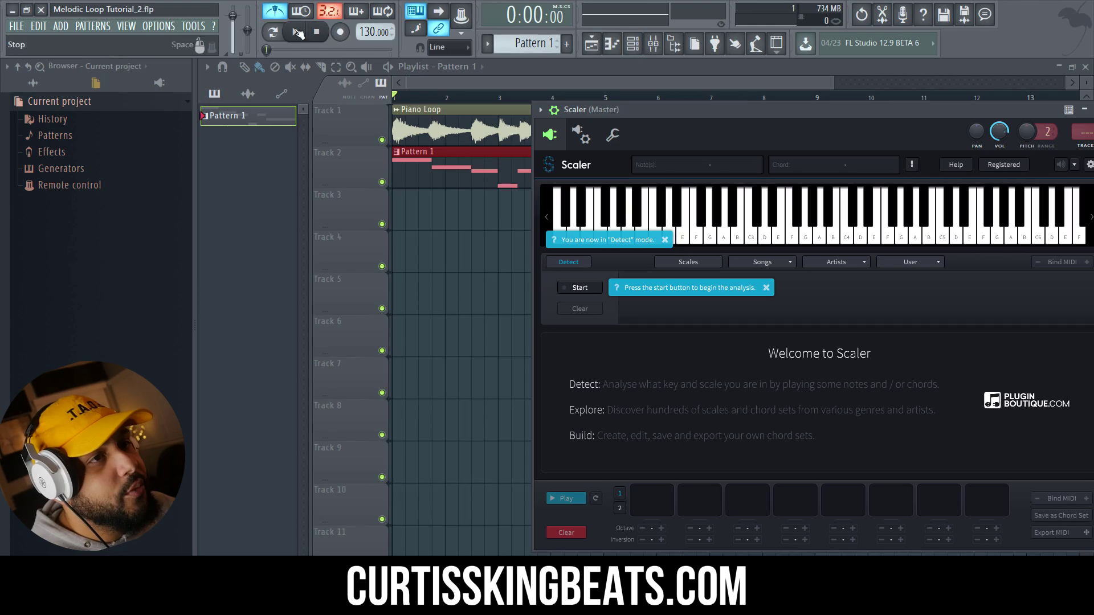
click(633, 46)
click(635, 48)
click(634, 45)
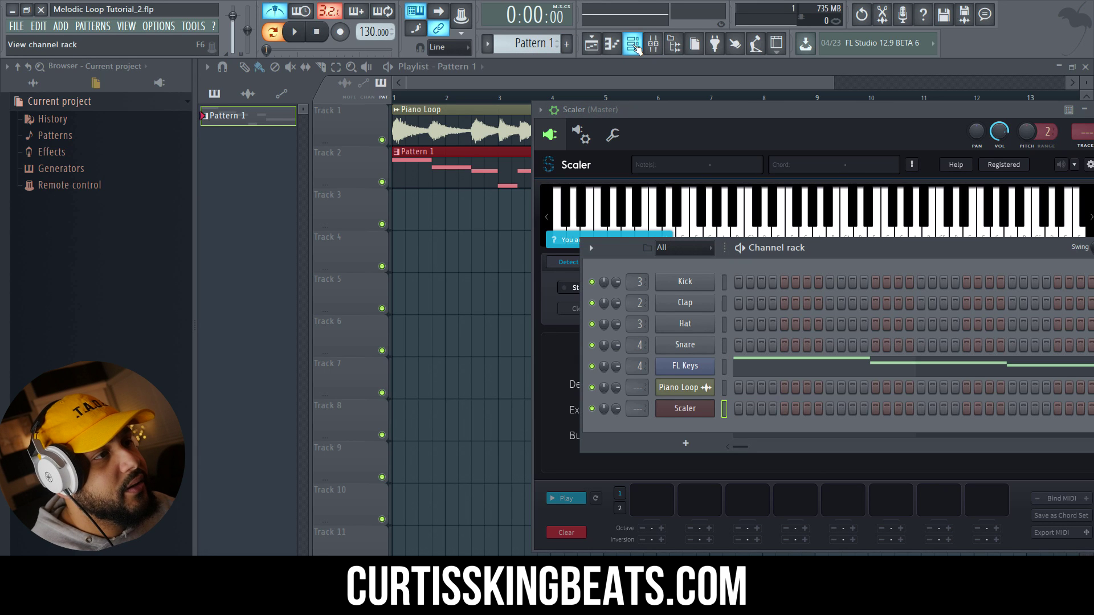
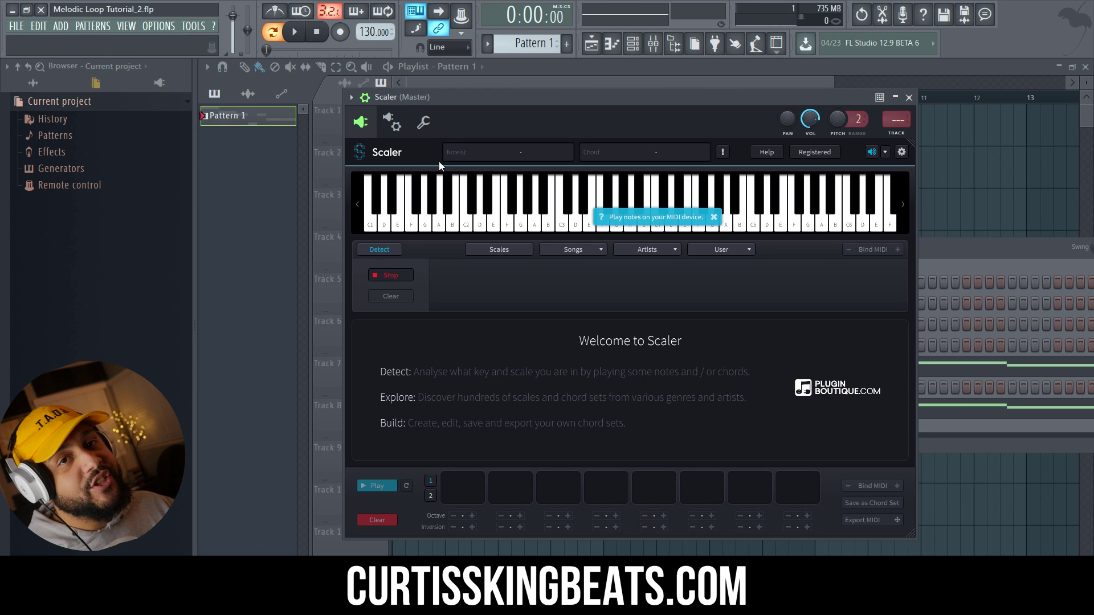
Play the pattern for Scaler to detect its notes, dismiss the hint pop-ups, and stop playback.
click(294, 32)
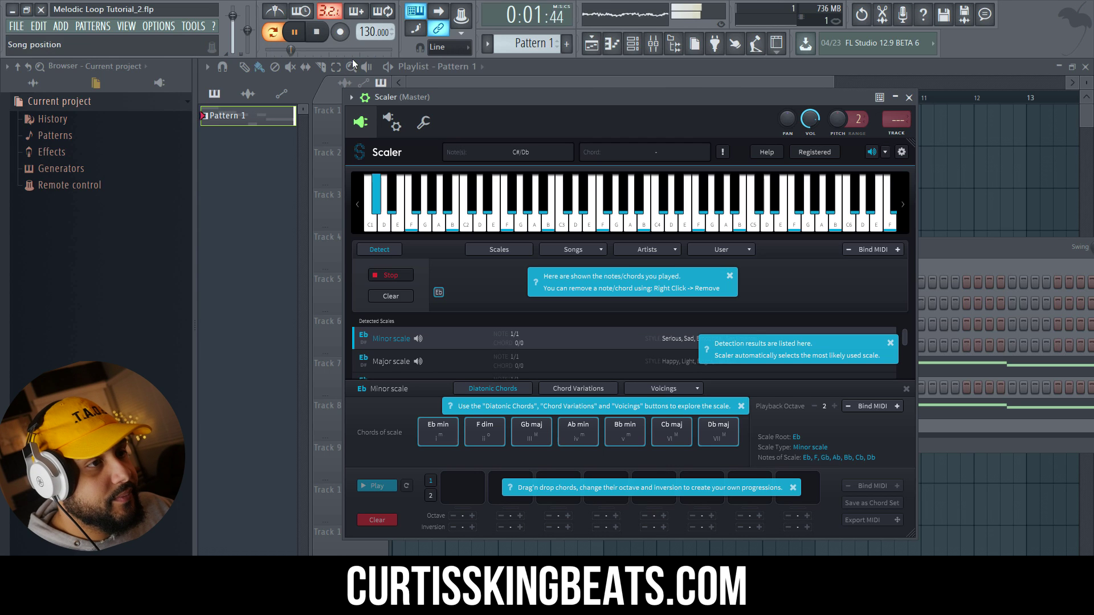
click(729, 275)
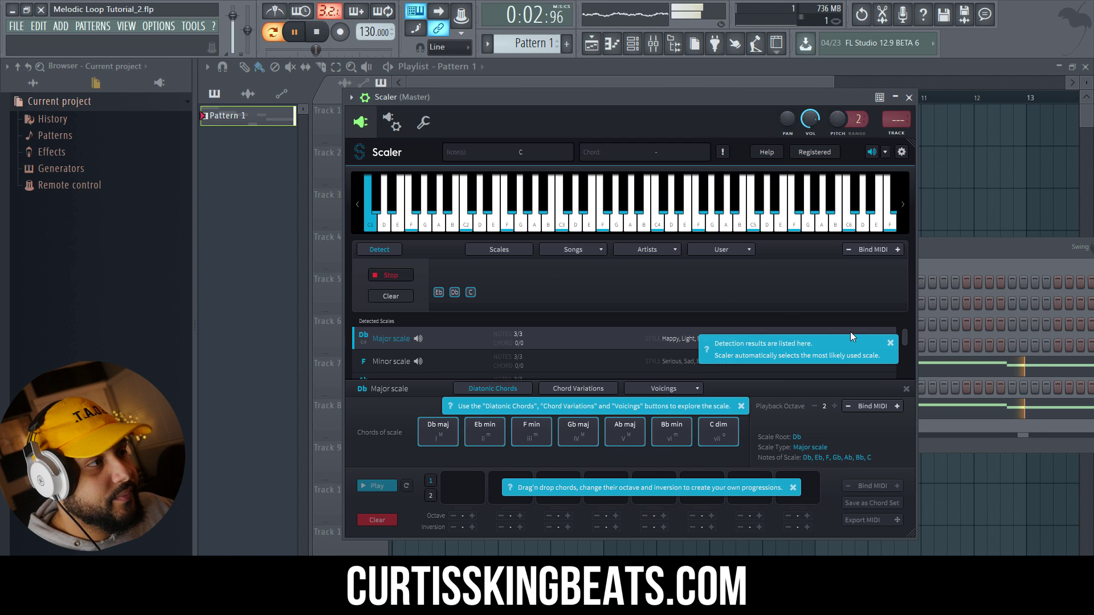
click(890, 345)
click(740, 406)
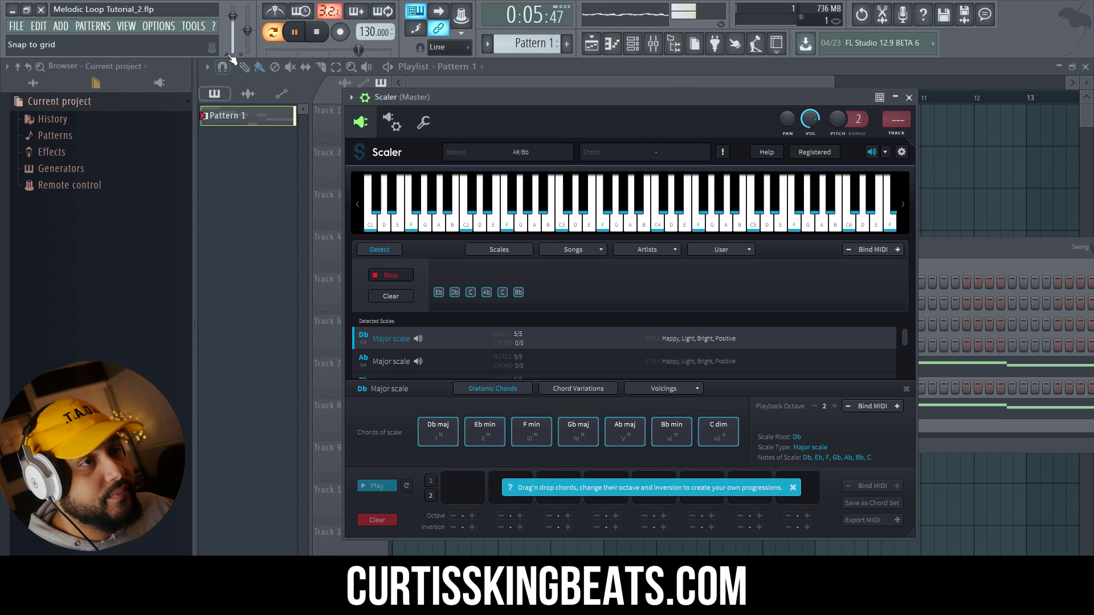
click(320, 34)
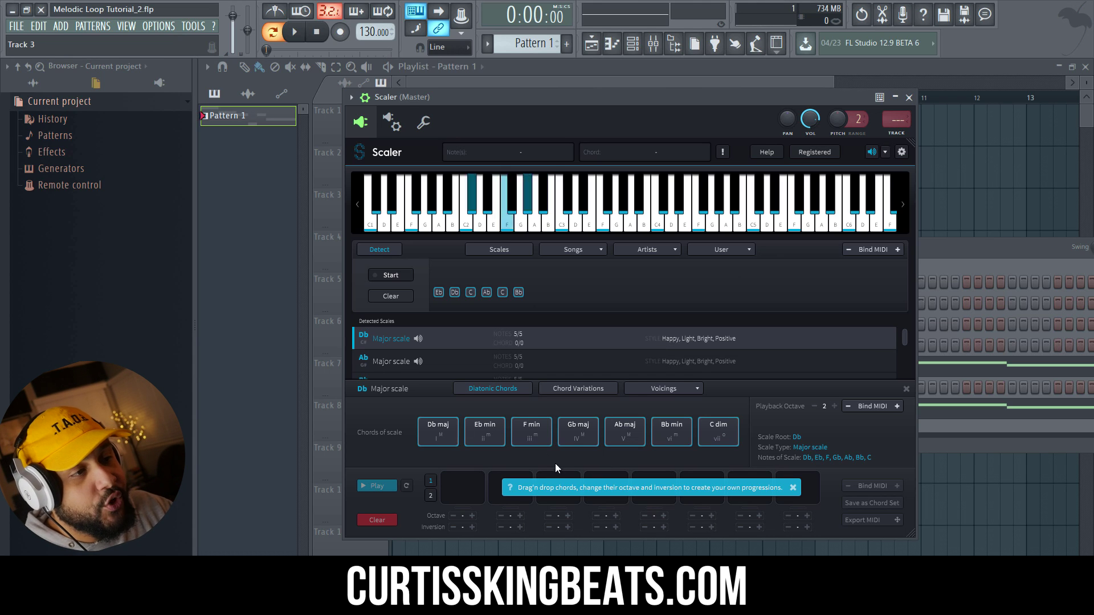
Audition the F min, Eb min, Db maj, C dim and Ab maj chords of Scaler's Db Major scale.
click(541, 430)
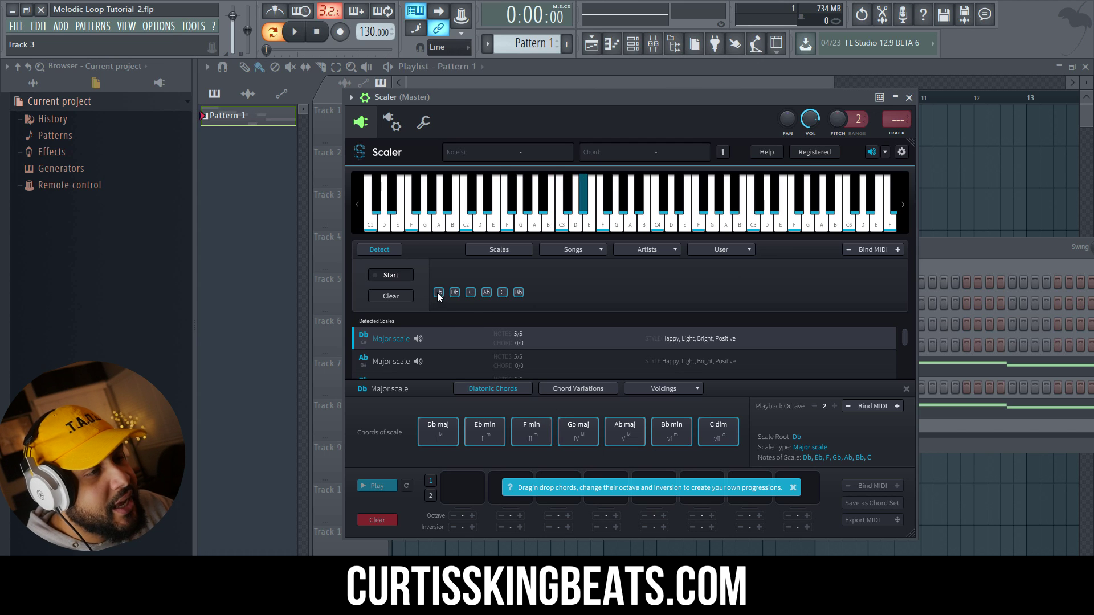
click(483, 436)
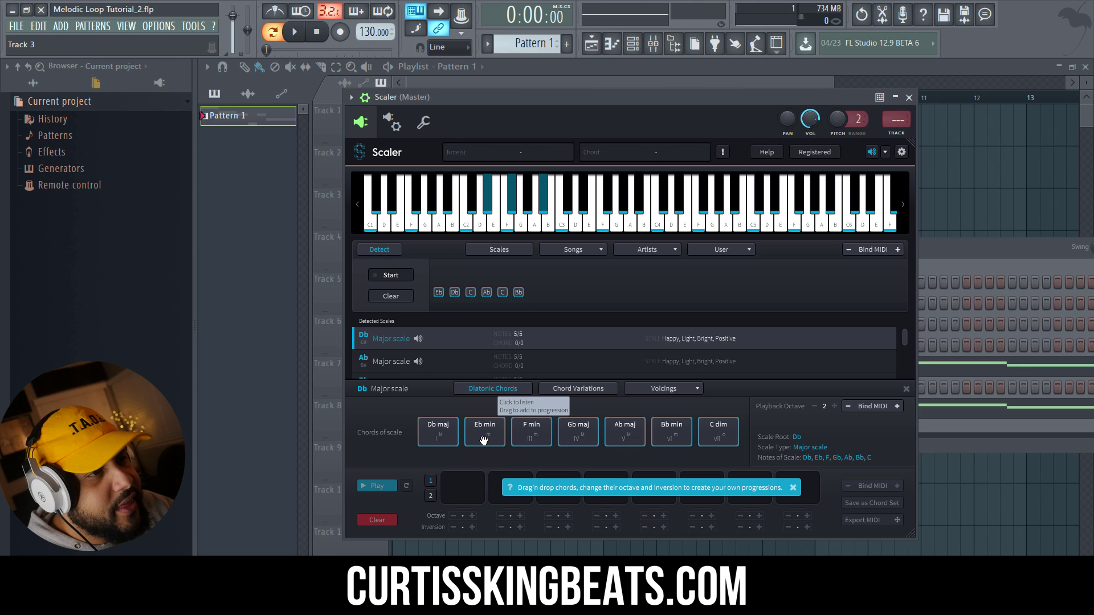
click(443, 440)
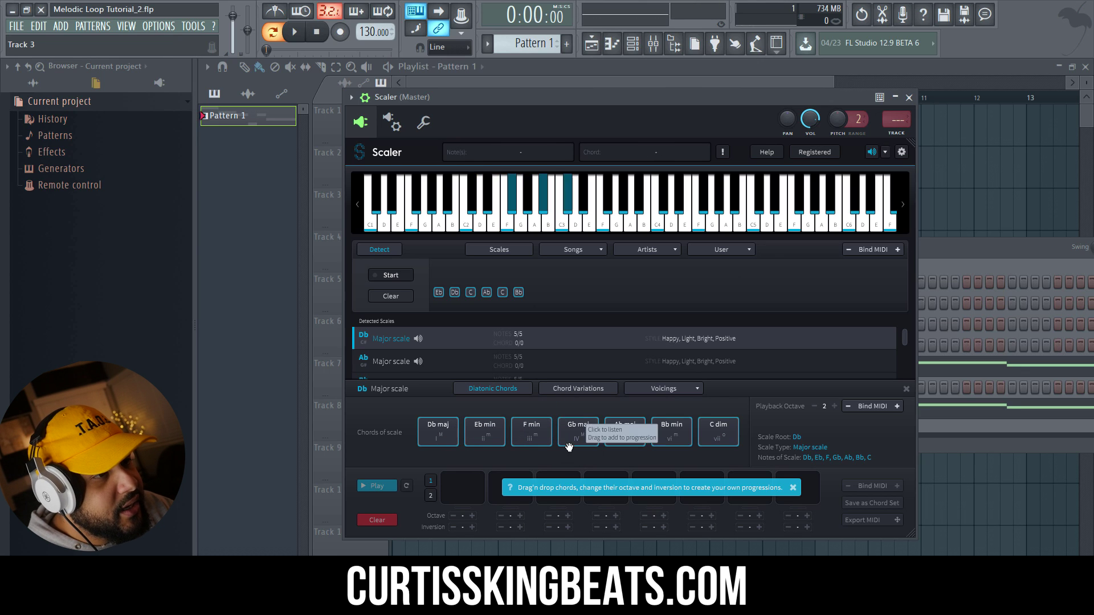
click(718, 428)
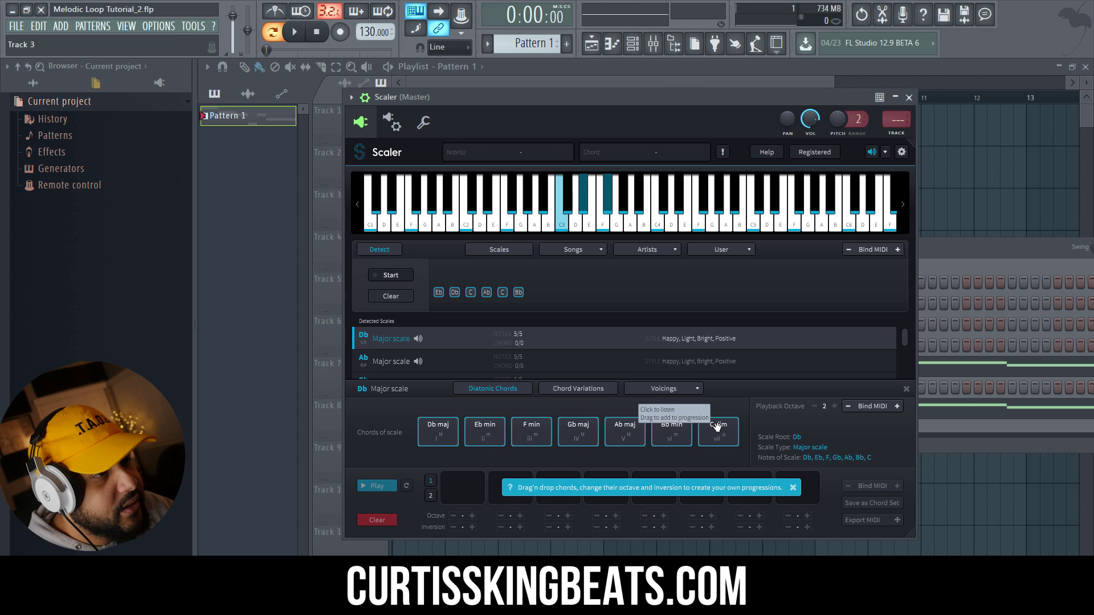
click(637, 434)
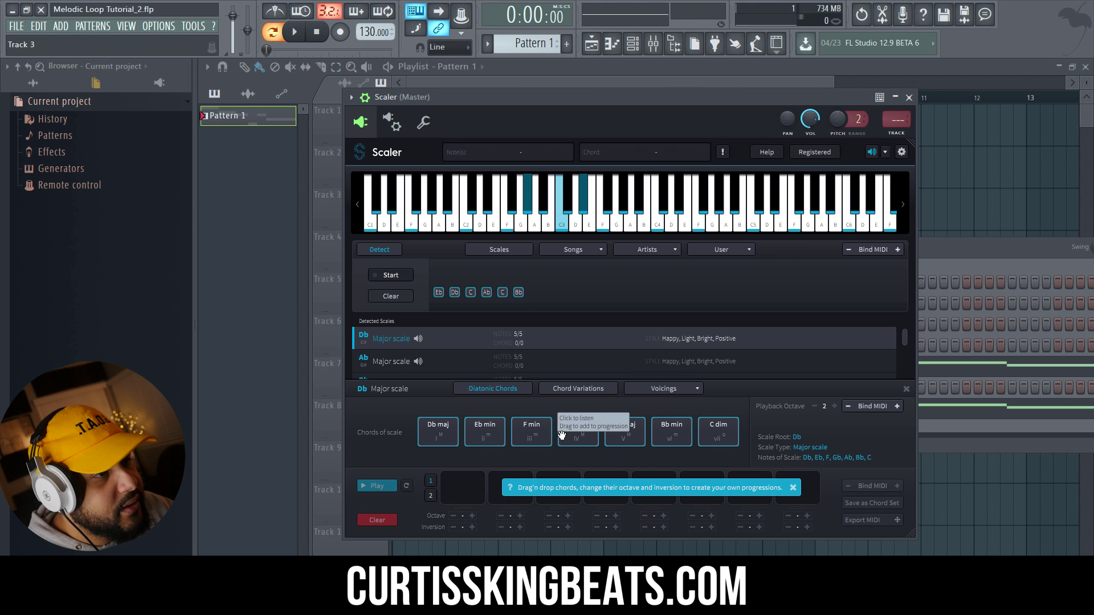
Audition the C dim and Bb min chords of Db Major, and select the Bb Dorian mode to audition its Eb maj chord.
click(713, 438)
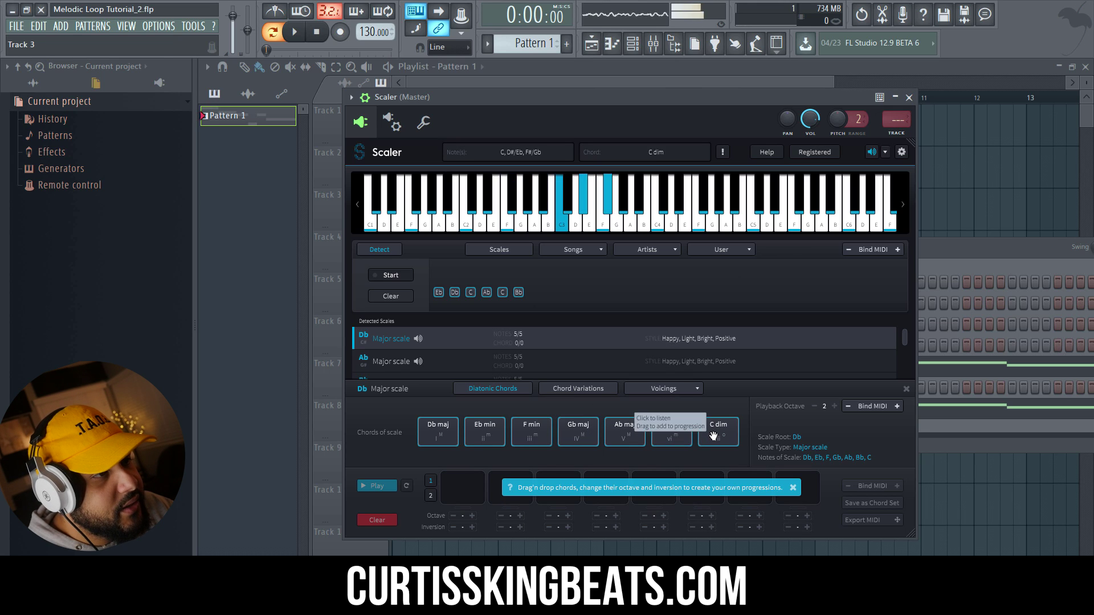
click(676, 438)
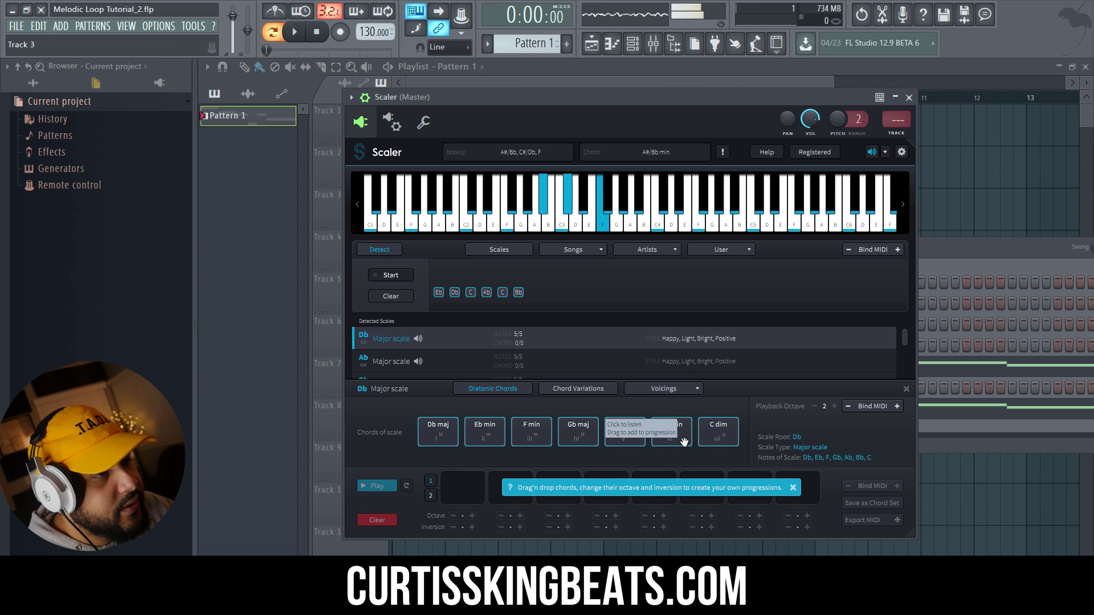
click(453, 378)
click(568, 423)
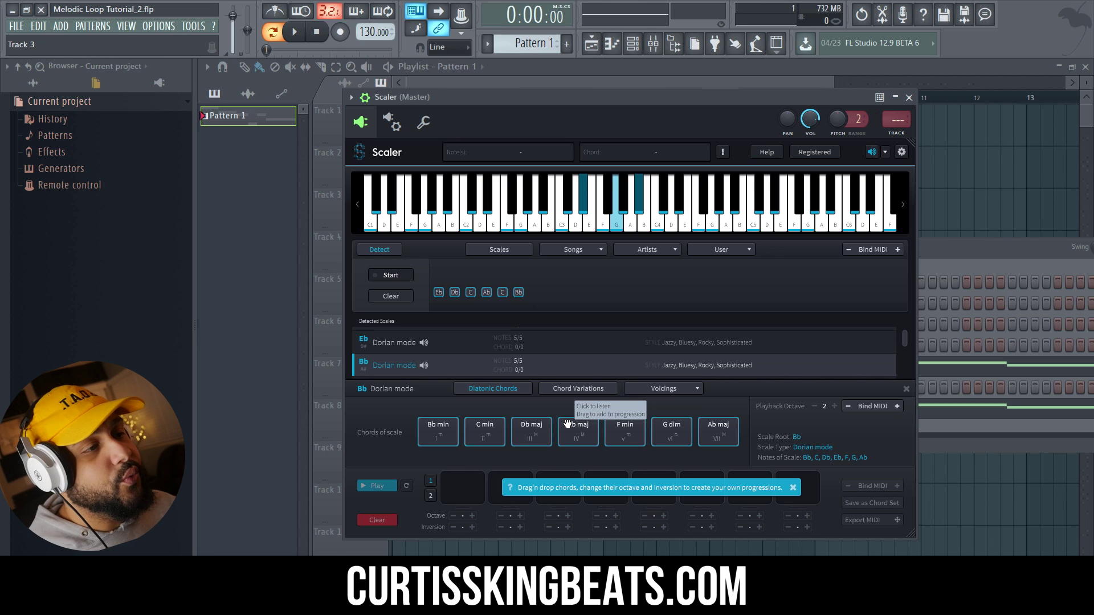
Set the chord voicing to Minor 7th,9ths and audition the chords from C min7 b9 through Ab maj7 13.
click(678, 389)
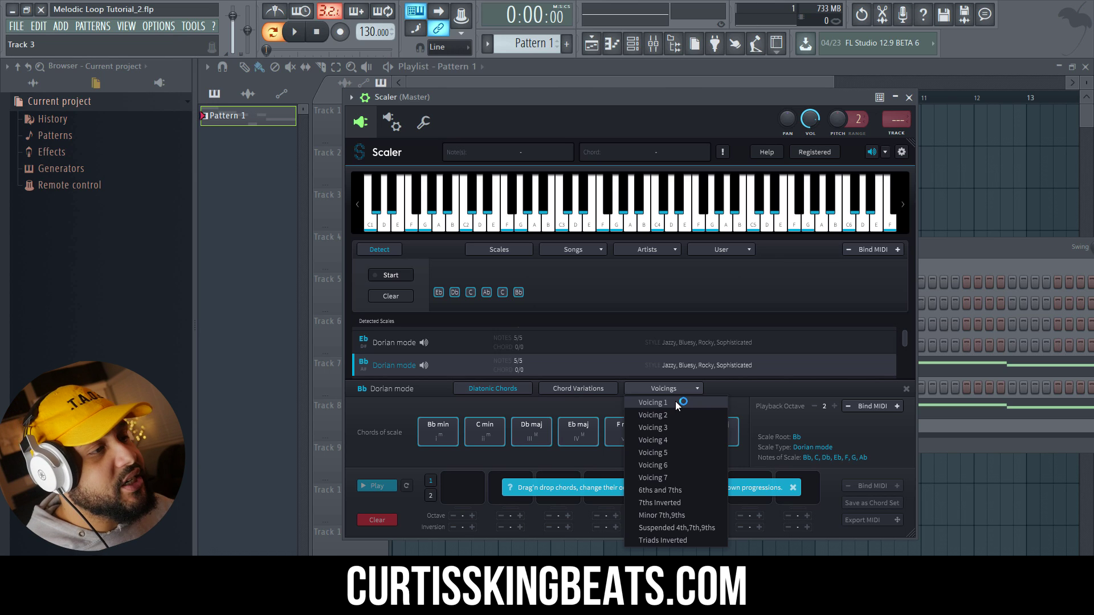
click(689, 515)
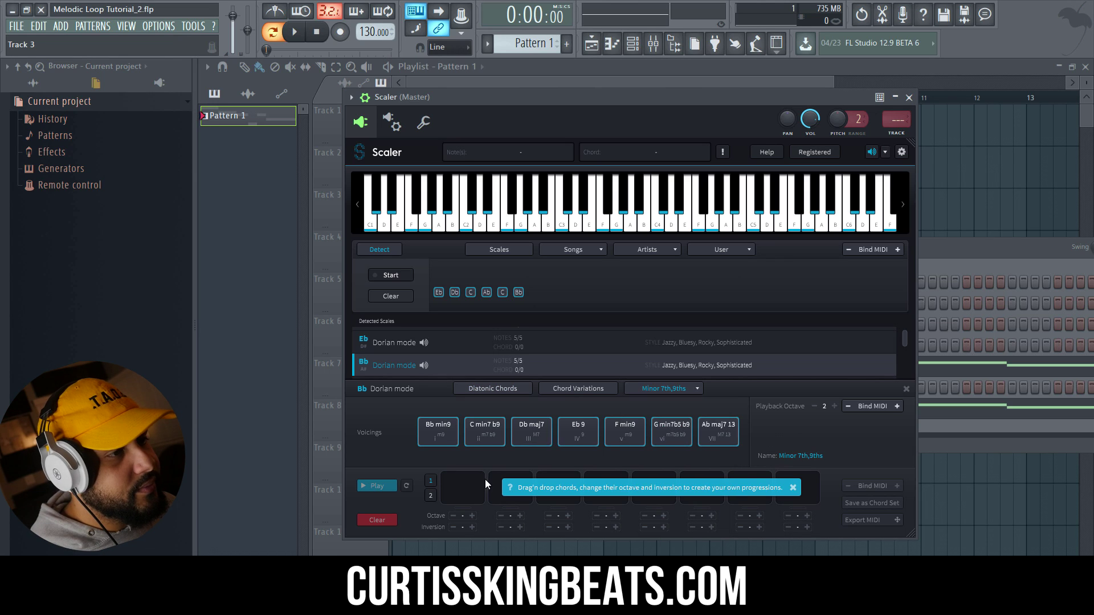
click(485, 433)
click(532, 433)
click(578, 433)
click(625, 433)
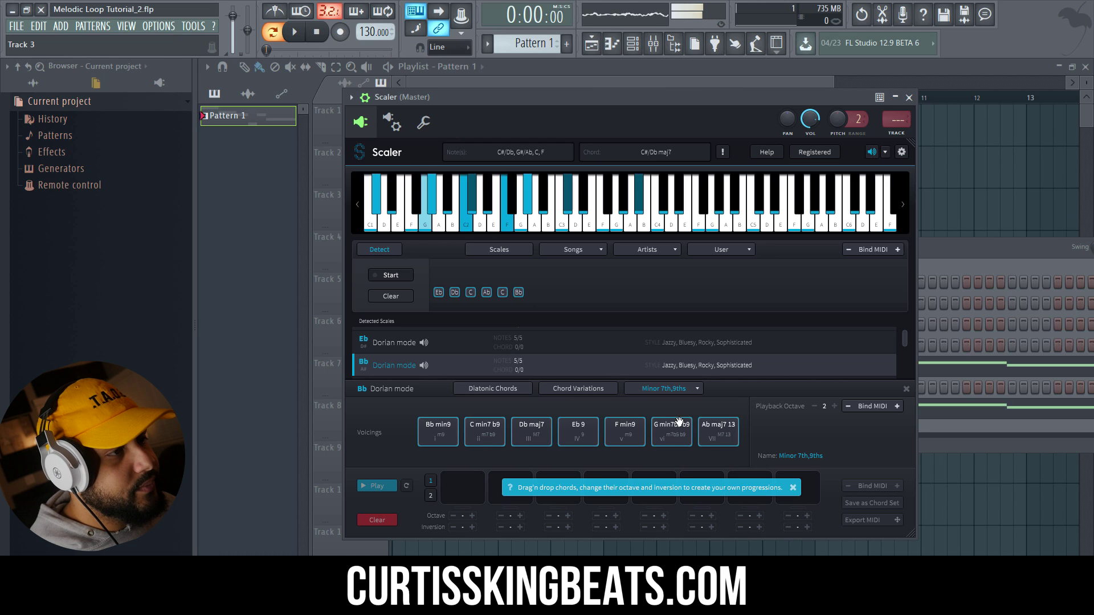
click(672, 432)
click(701, 428)
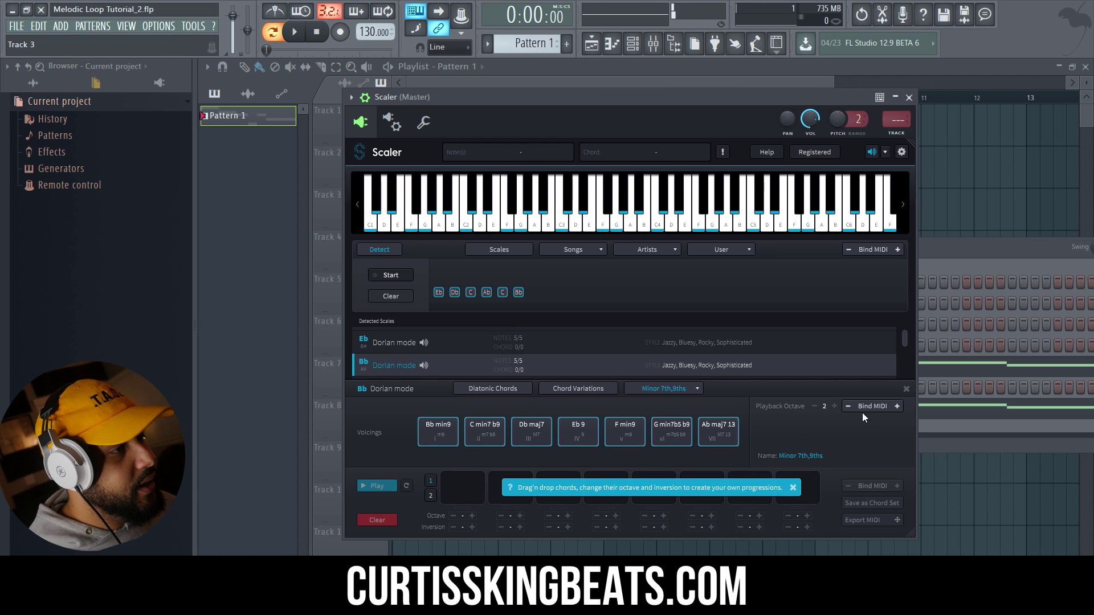
Set the playback octave to 3 and audition the Eb 9, Db maj7 and C min7 b9 voicings.
click(835, 406)
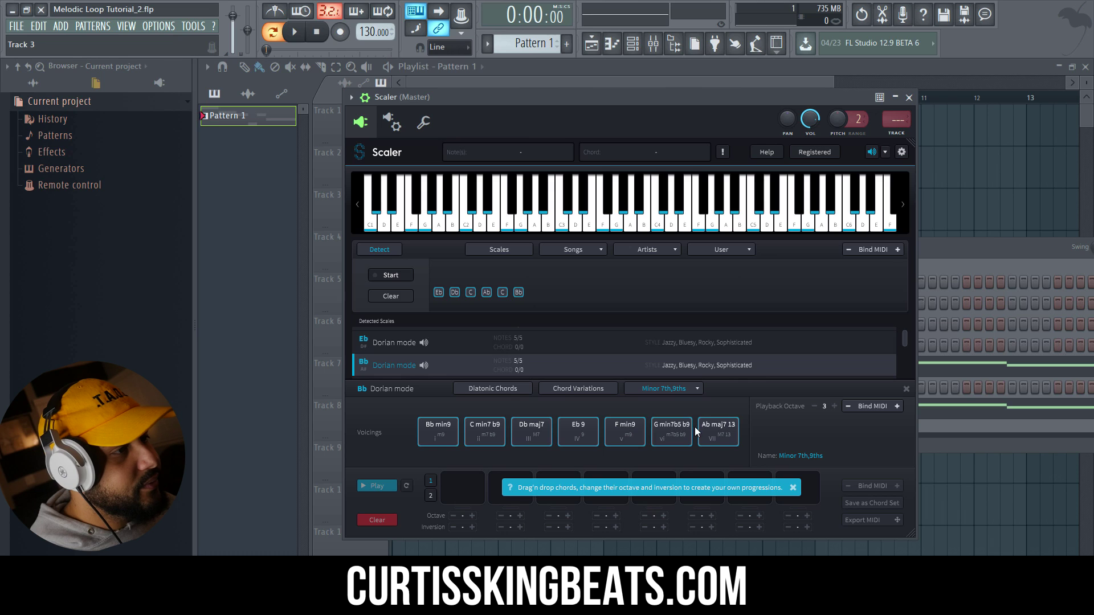
click(652, 436)
click(578, 436)
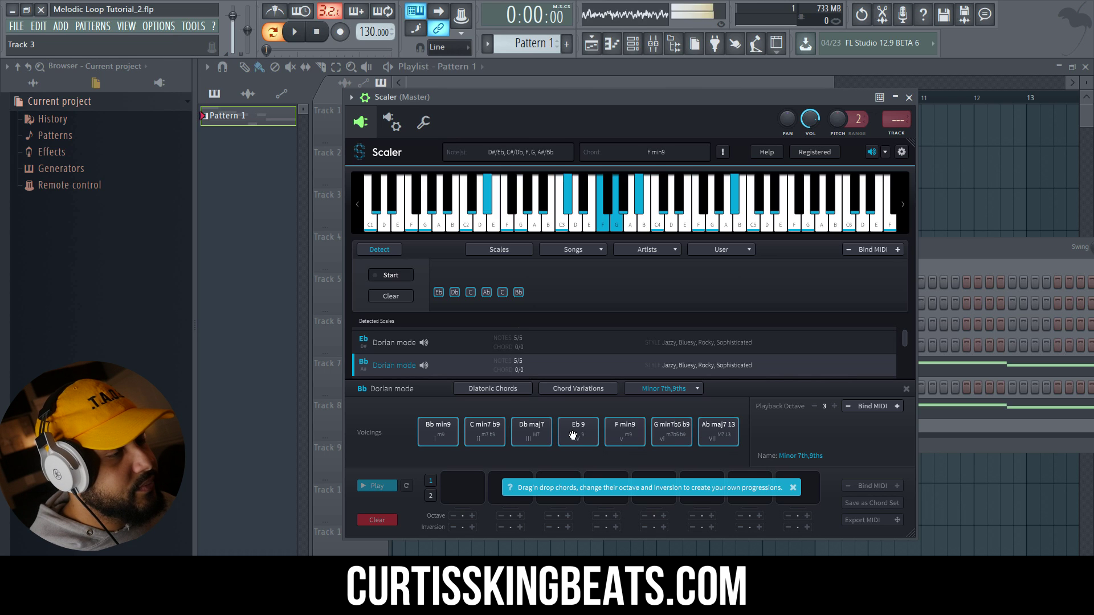
click(531, 436)
click(479, 437)
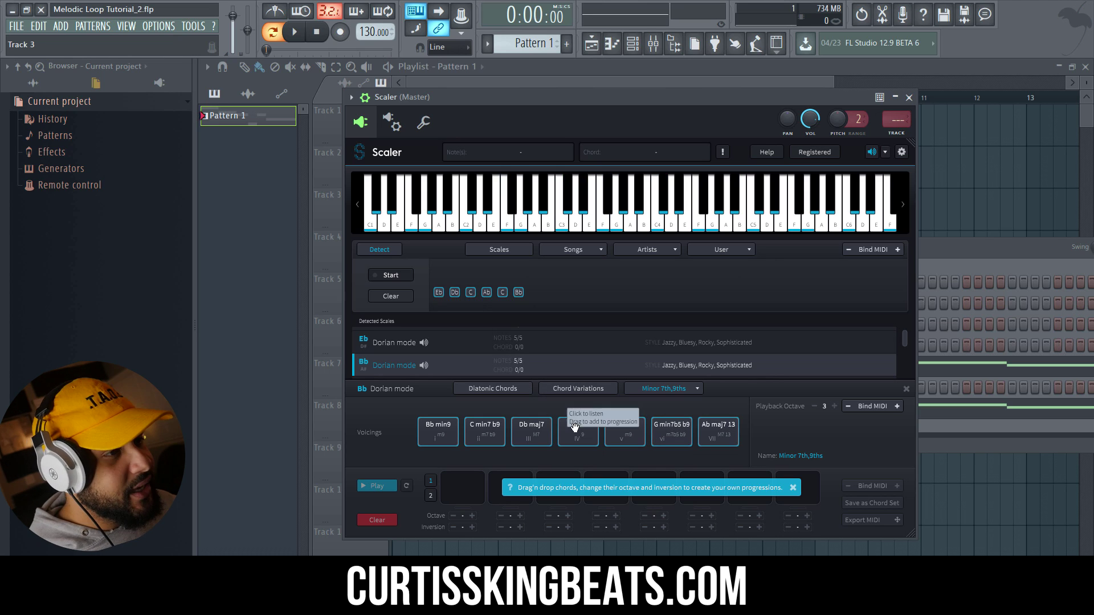
Build a progression of Eb 9, Db maj7, C min7 b9, Ab maj7 13, C min7 b9 and Bb min9, and play it.
drag(579, 429, 451, 486)
drag(531, 433, 510, 489)
drag(478, 429, 558, 488)
drag(720, 433, 606, 488)
drag(482, 436, 653, 485)
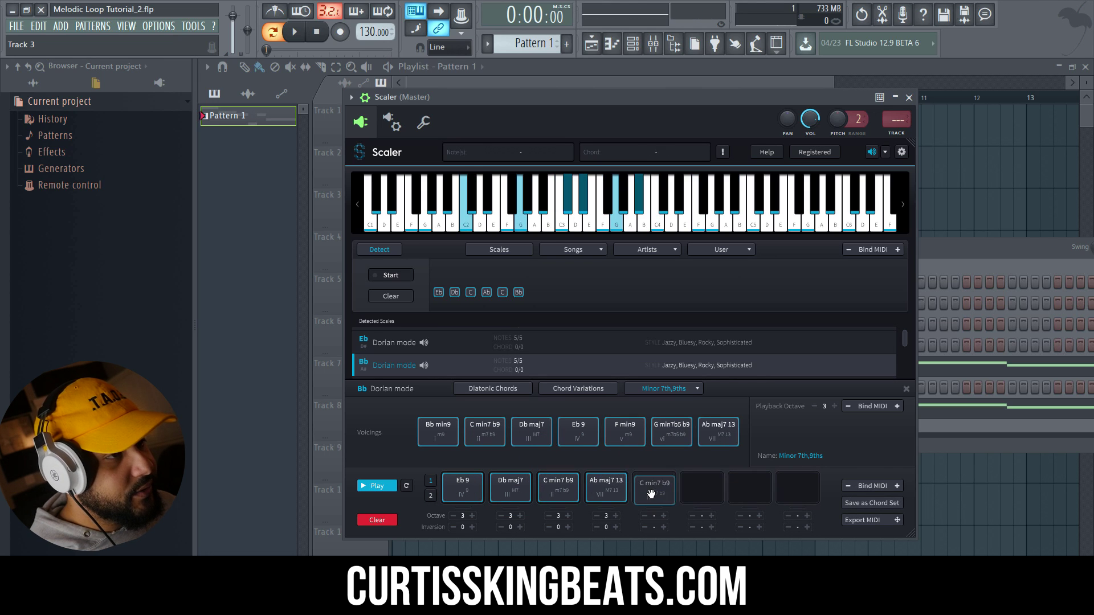
drag(438, 434, 702, 491)
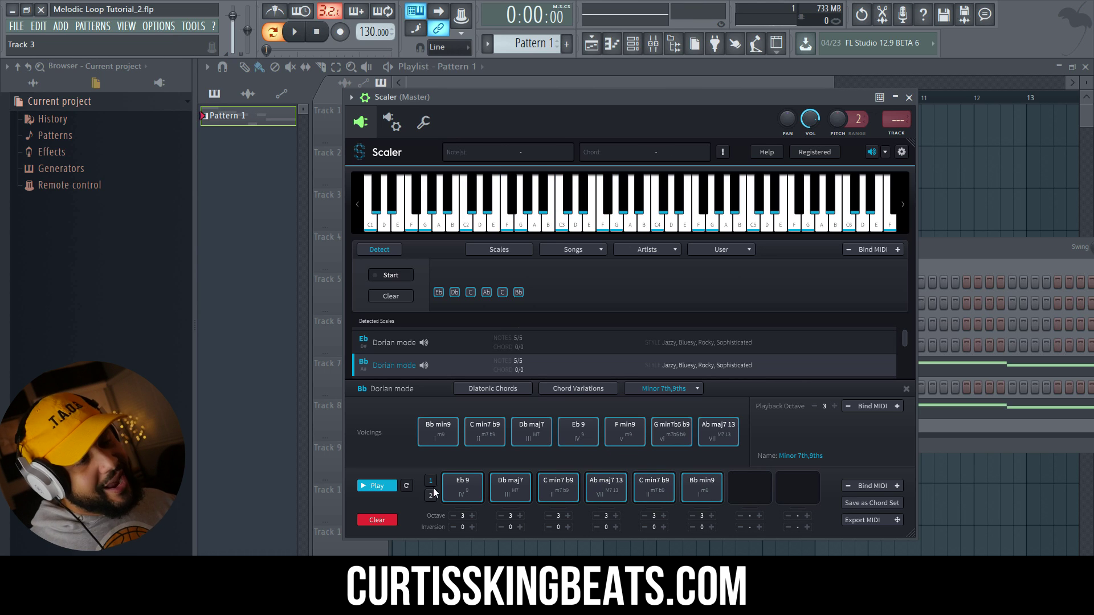
click(468, 476)
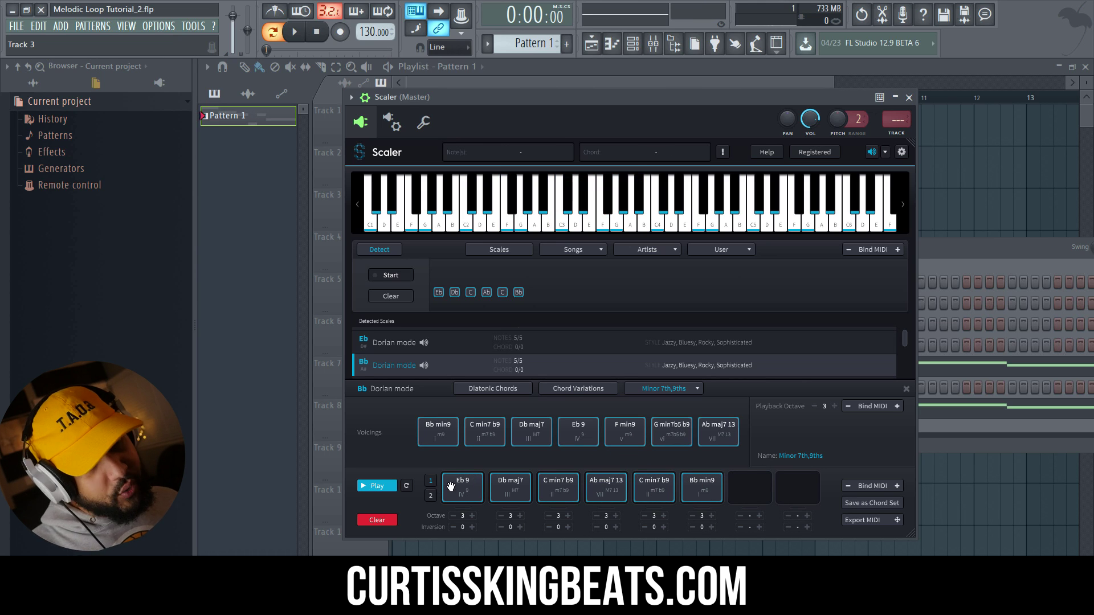
click(391, 486)
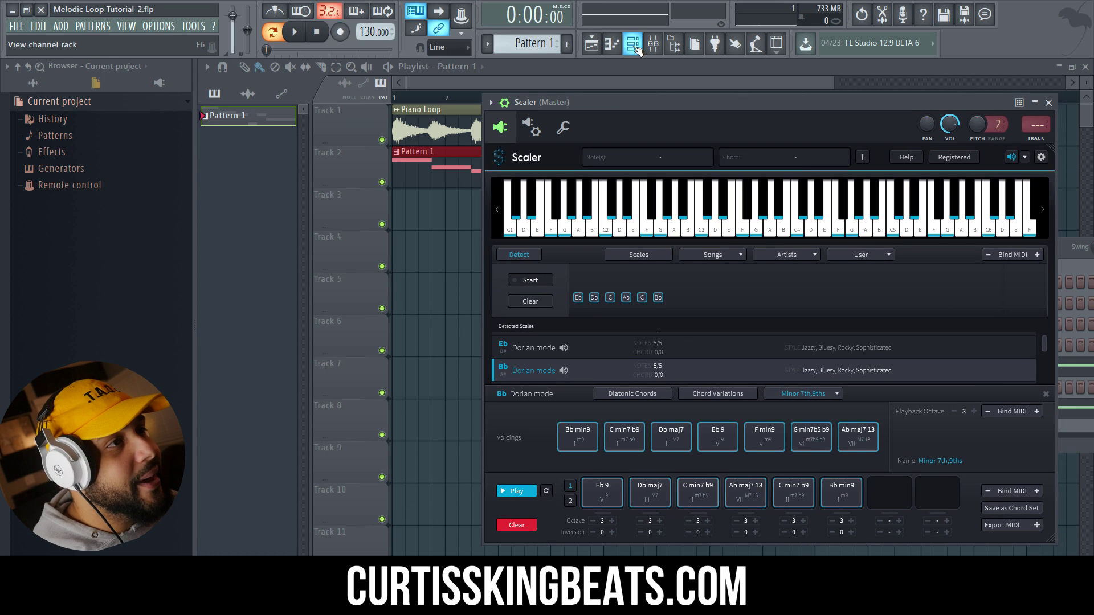
Show the channel rack beside Scaler and export the chord progression's MIDI onto the FL Keys channel.
click(635, 45)
drag(857, 255, 439, 94)
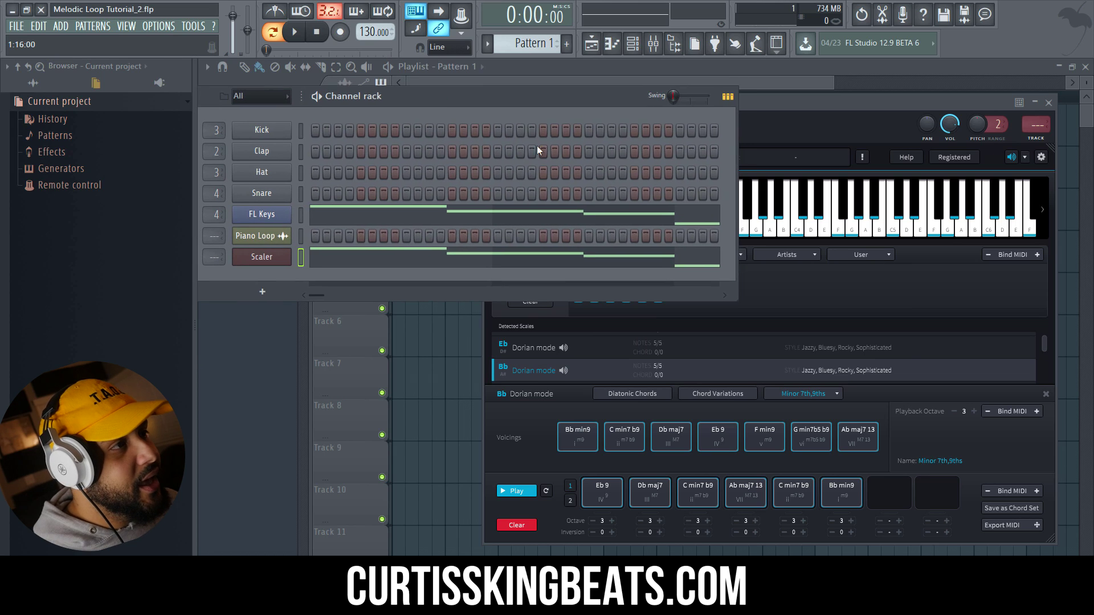
click(767, 109)
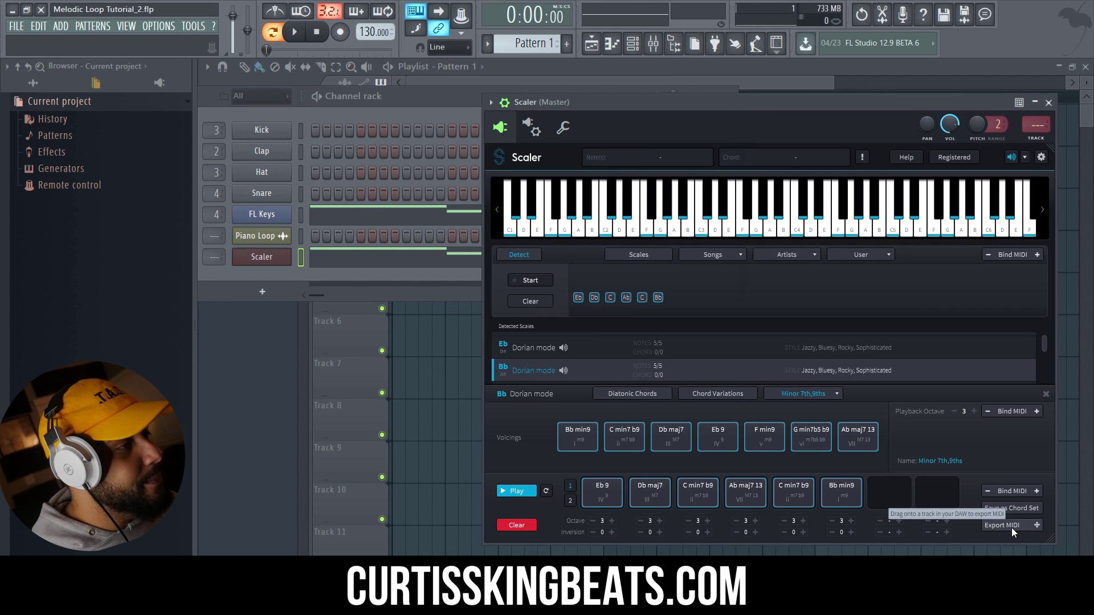
drag(1015, 528, 264, 271)
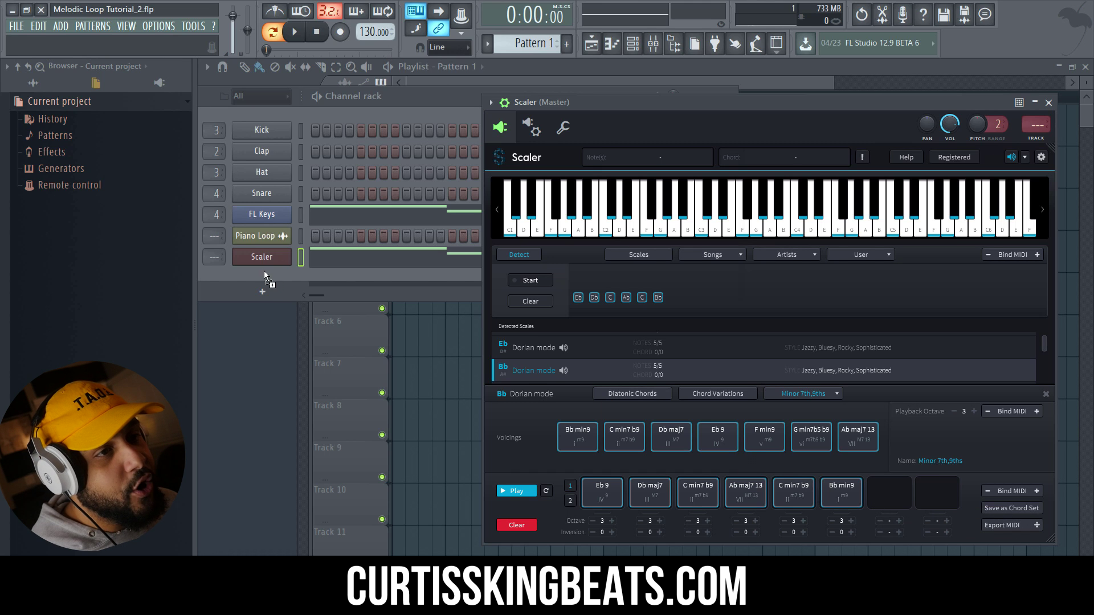
drag(262, 215, 263, 217)
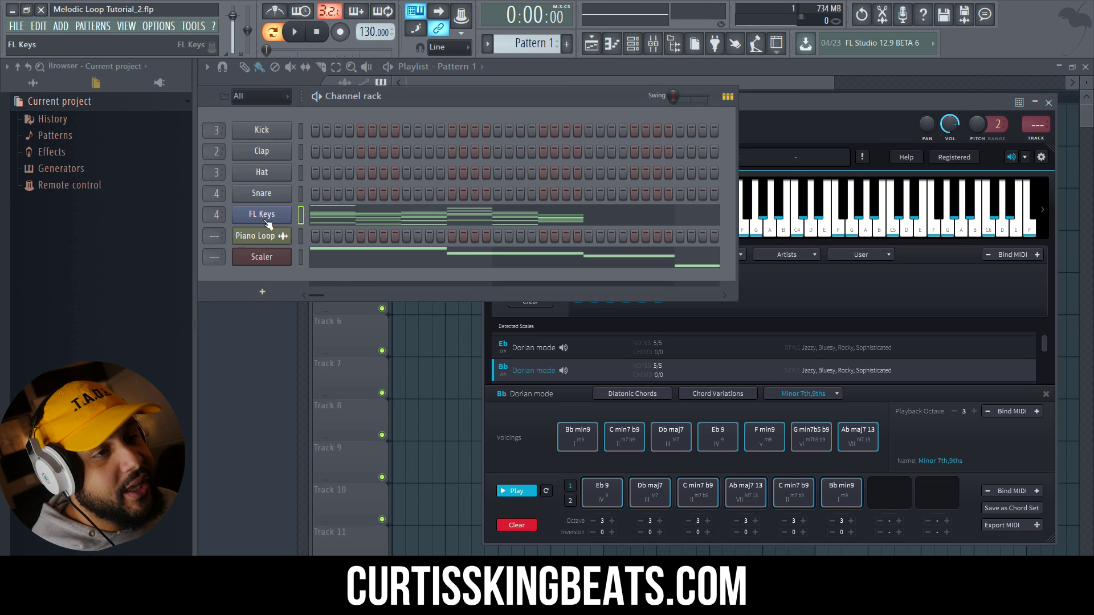
Switch playback to song mode and open Pattern 1's imported FL Keys chords in the piano roll.
click(348, 224)
scroll(342, 261, up, 3)
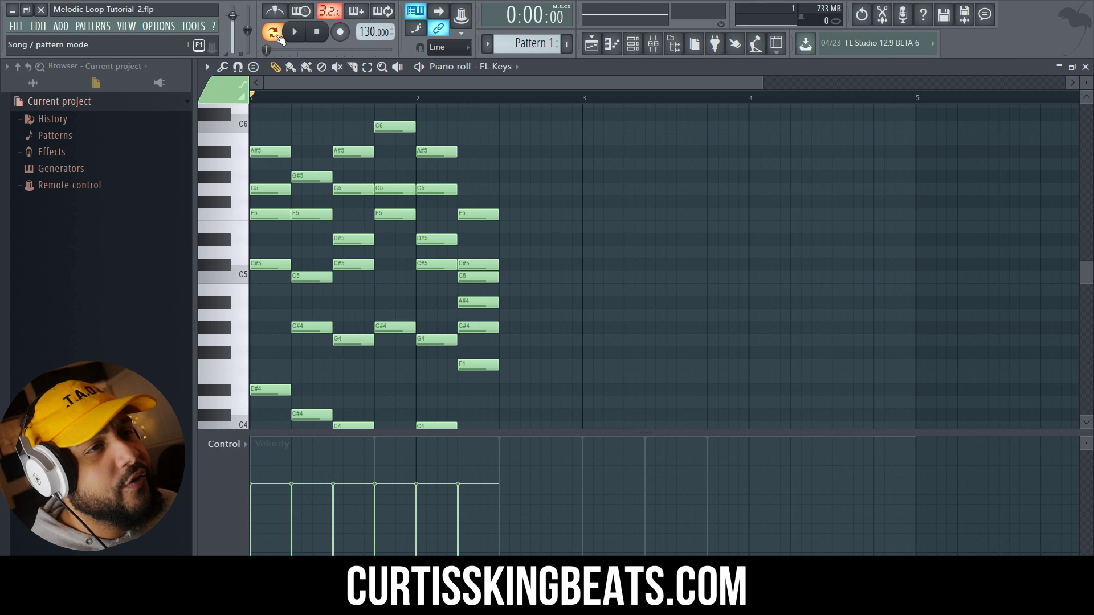
key(F5)
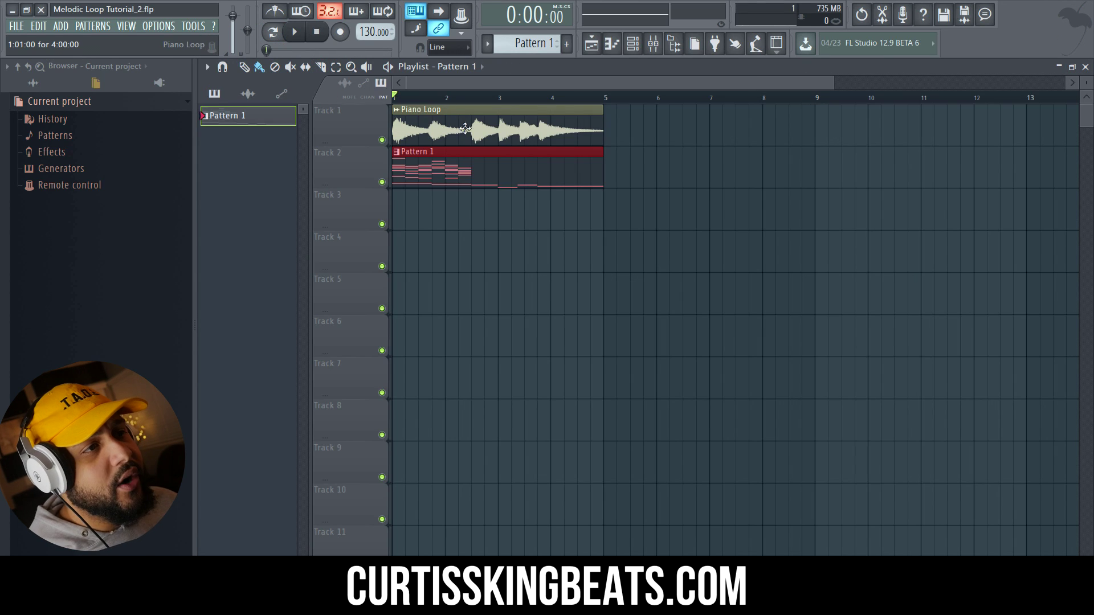
double_click(406, 172)
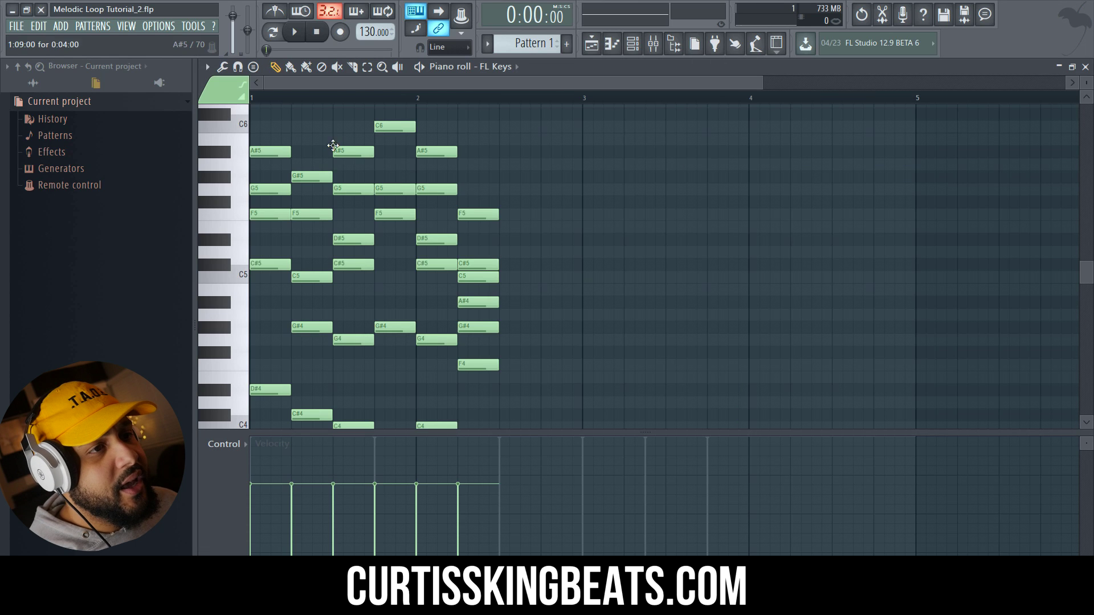
Select all chords after the first and move them to start at beat 4 of bar 1 while the song plays.
click(368, 67)
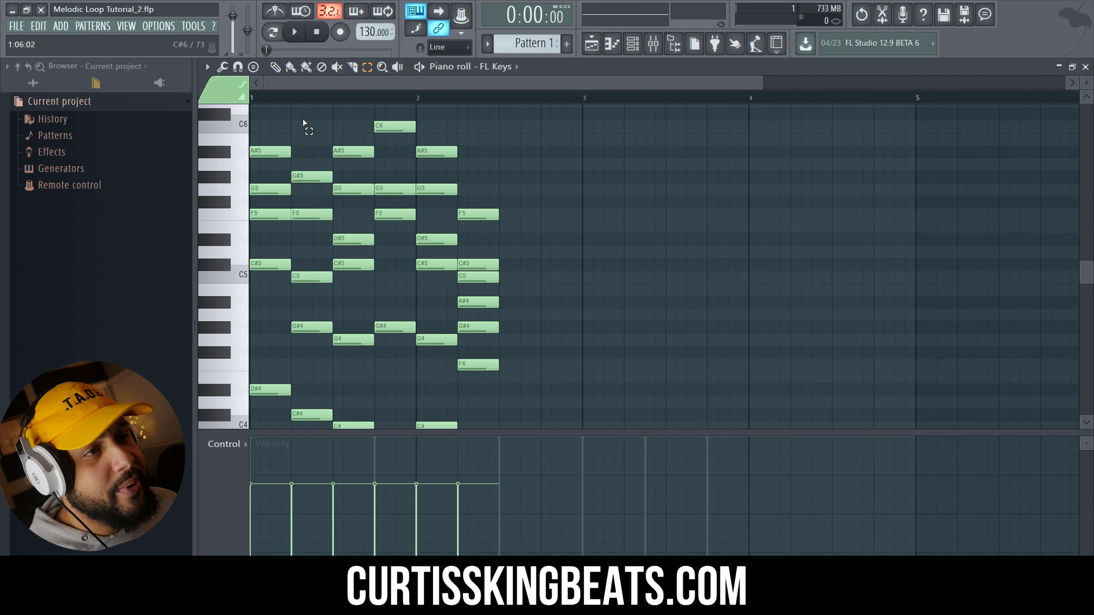
drag(304, 122, 513, 420)
scroll(264, 135, up, 4)
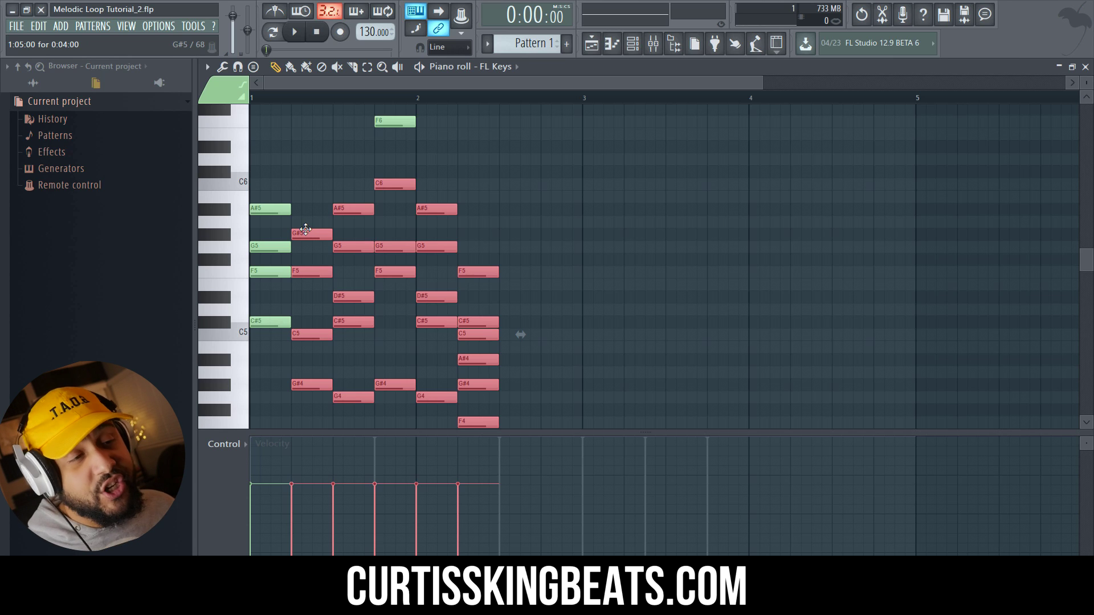
scroll(310, 233, down, 2)
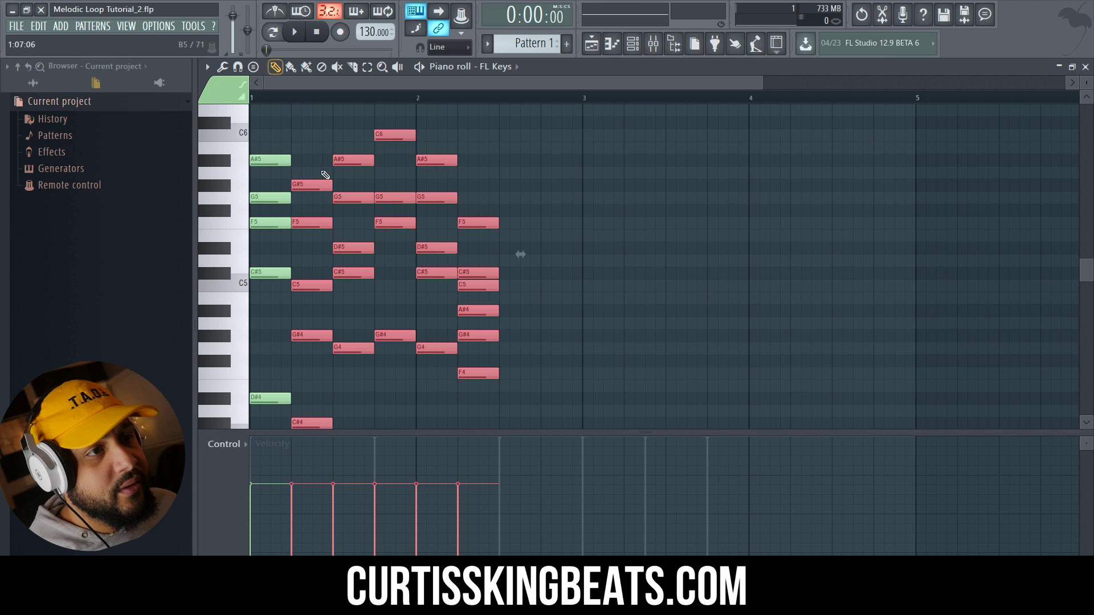
key(space)
drag(308, 189, 391, 190)
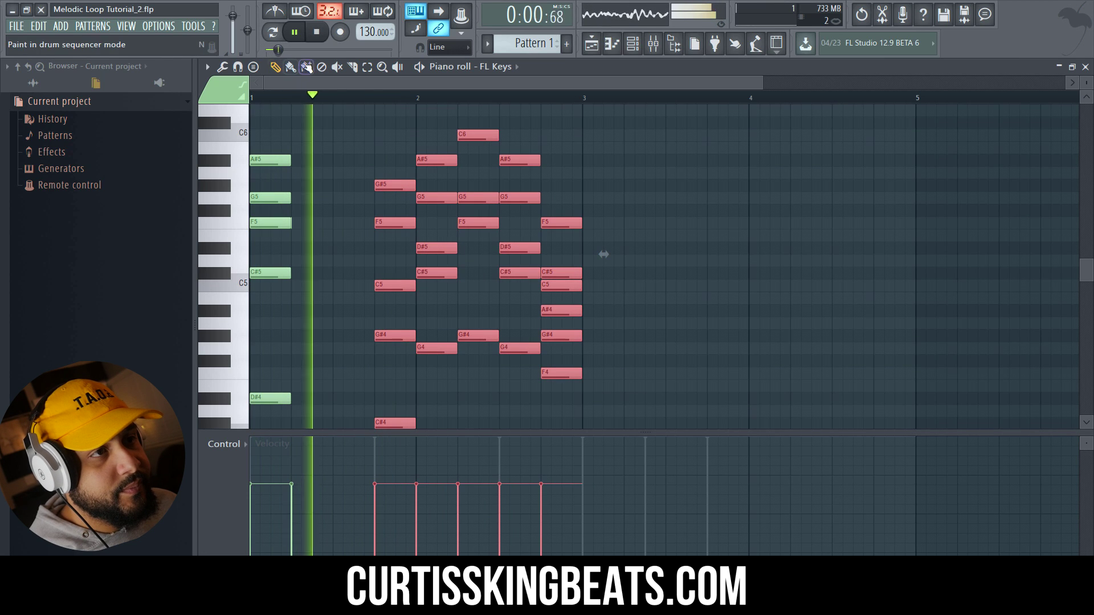
Select the chords from the third onward and move them to start at beat 3 of bar 2 during playback.
click(368, 67)
drag(430, 108, 608, 408)
scroll(607, 406, up, 7)
key(space)
drag(431, 167, 610, 450)
click(289, 67)
key(space)
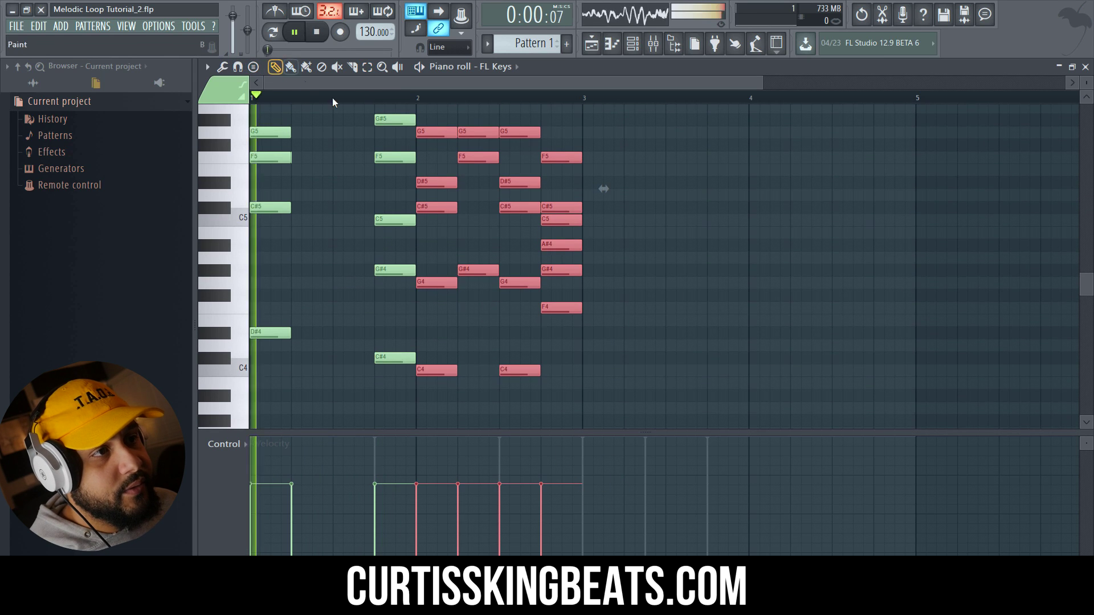
drag(429, 131, 515, 138)
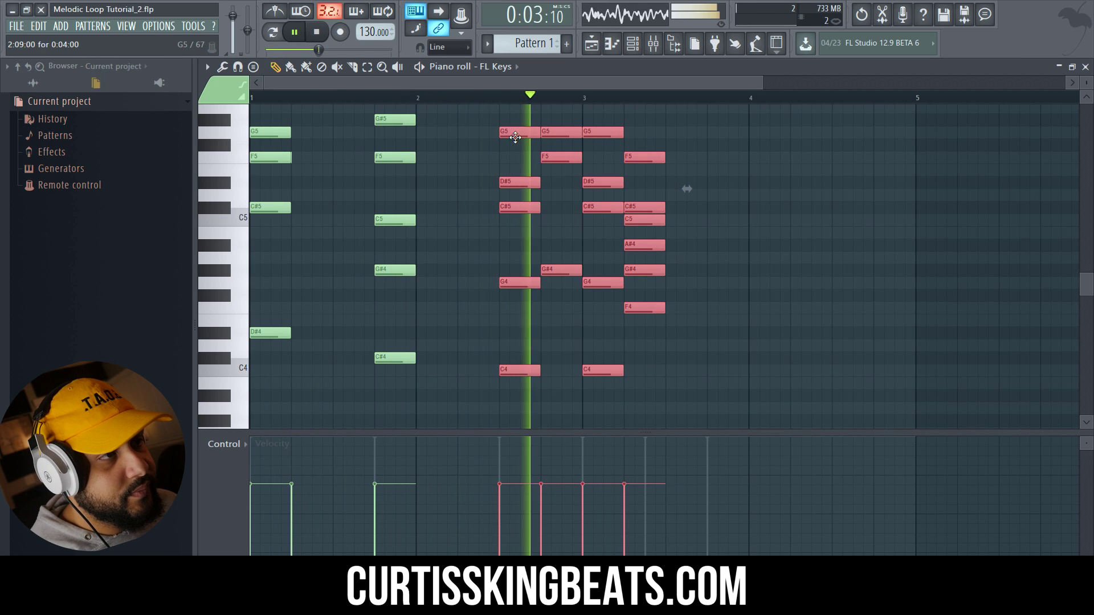
Check the channel mutes in the channel rack, and move the fourth and following chords to start at bar 3 during playback.
scroll(559, 128, up, 5)
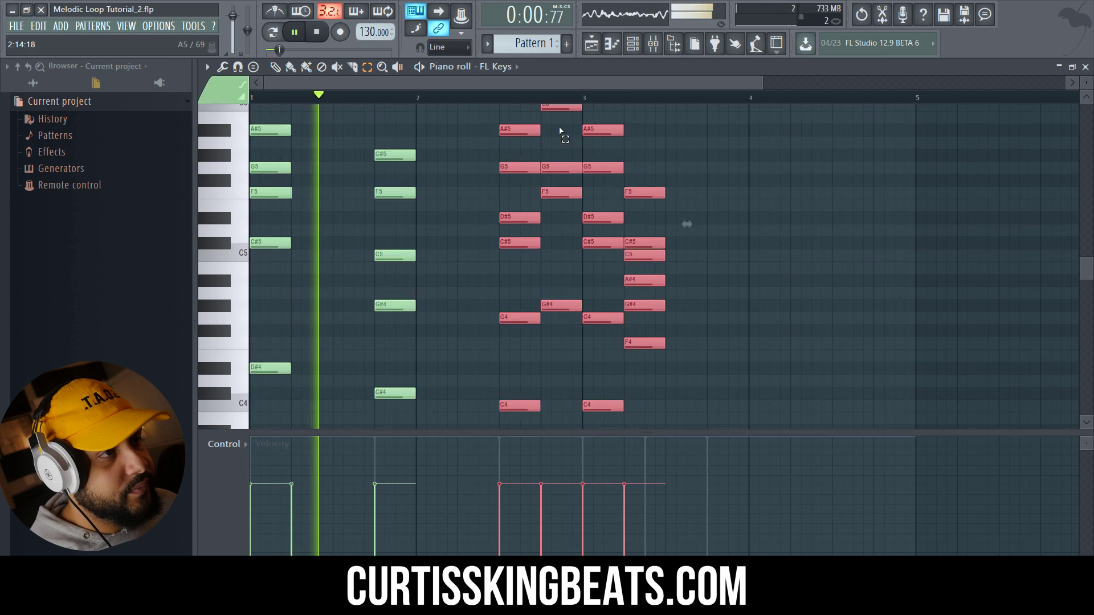
drag(559, 129, 691, 472)
key(space)
click(633, 42)
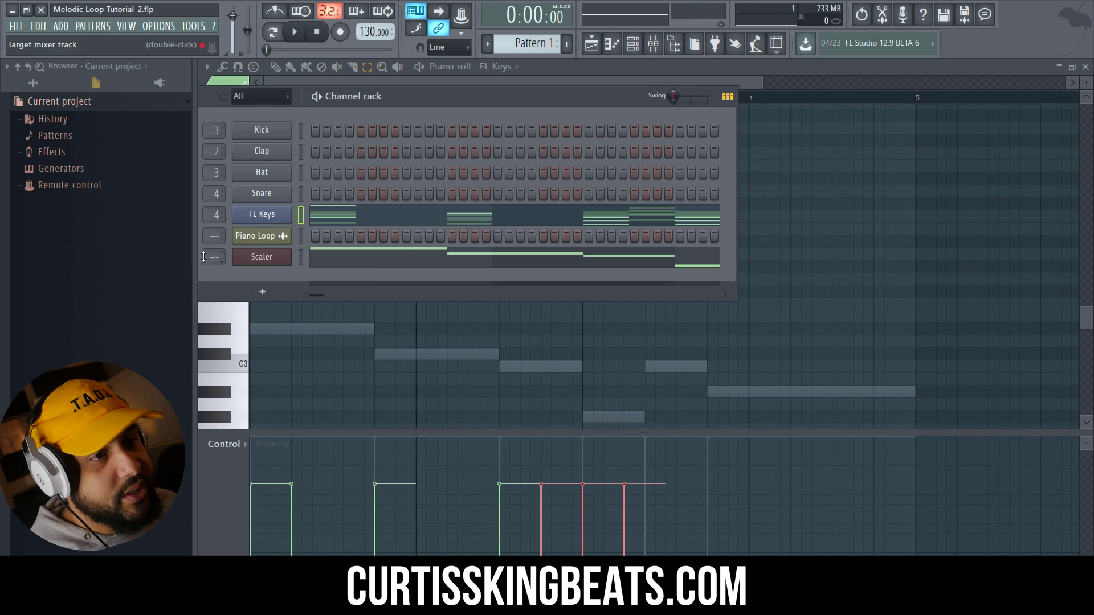
drag(357, 83, 391, 91)
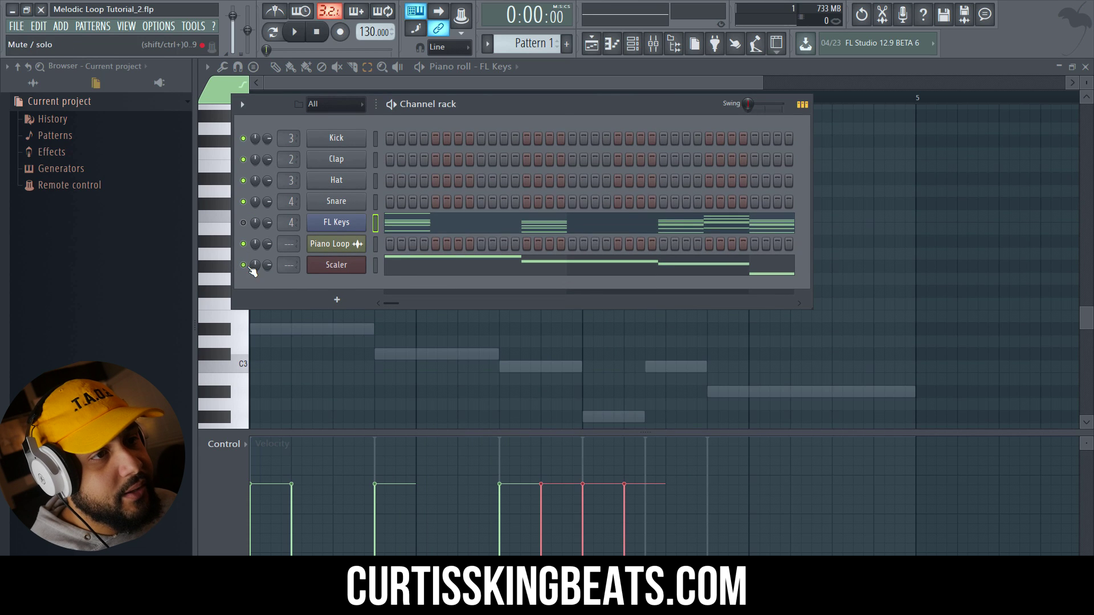
key(F6)
key(space)
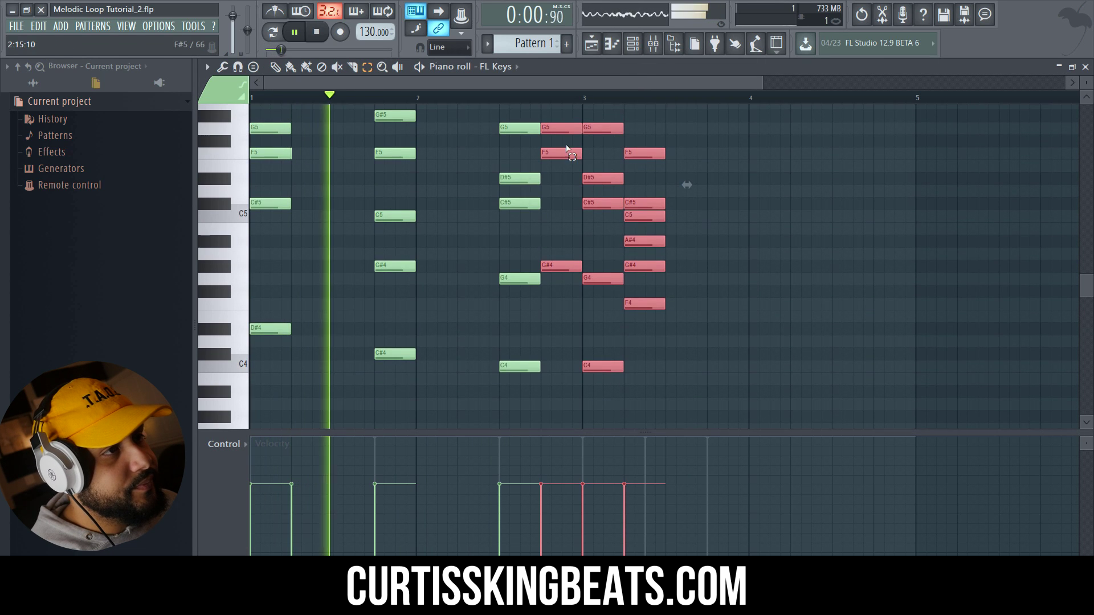
scroll(521, 162, up, 3)
drag(560, 142, 602, 142)
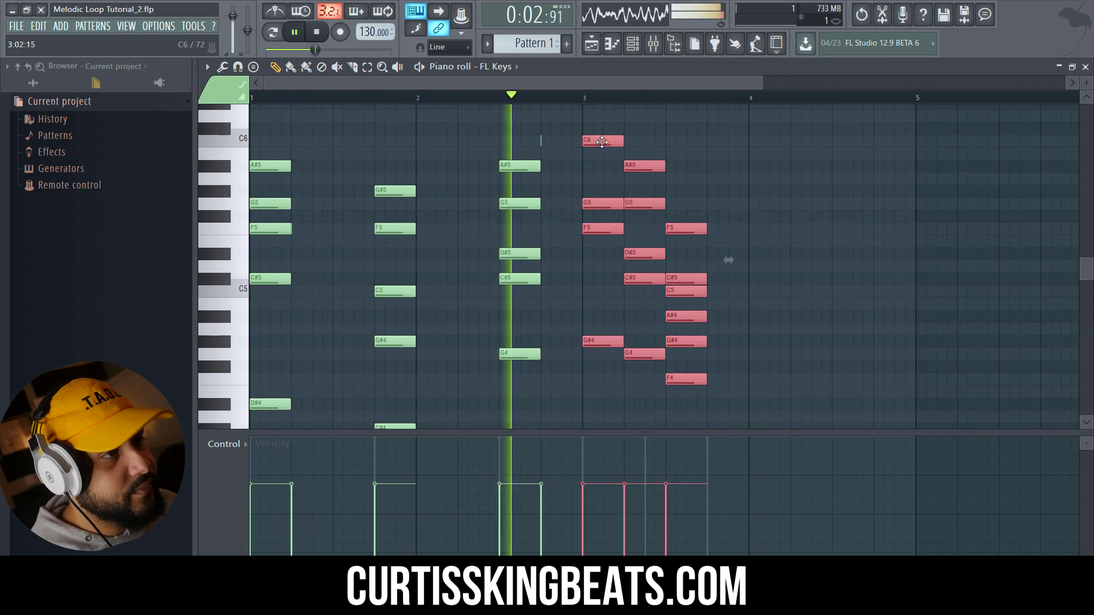
Undo and restore the last chord move, and clear the note selection.
key(ctrl+z)
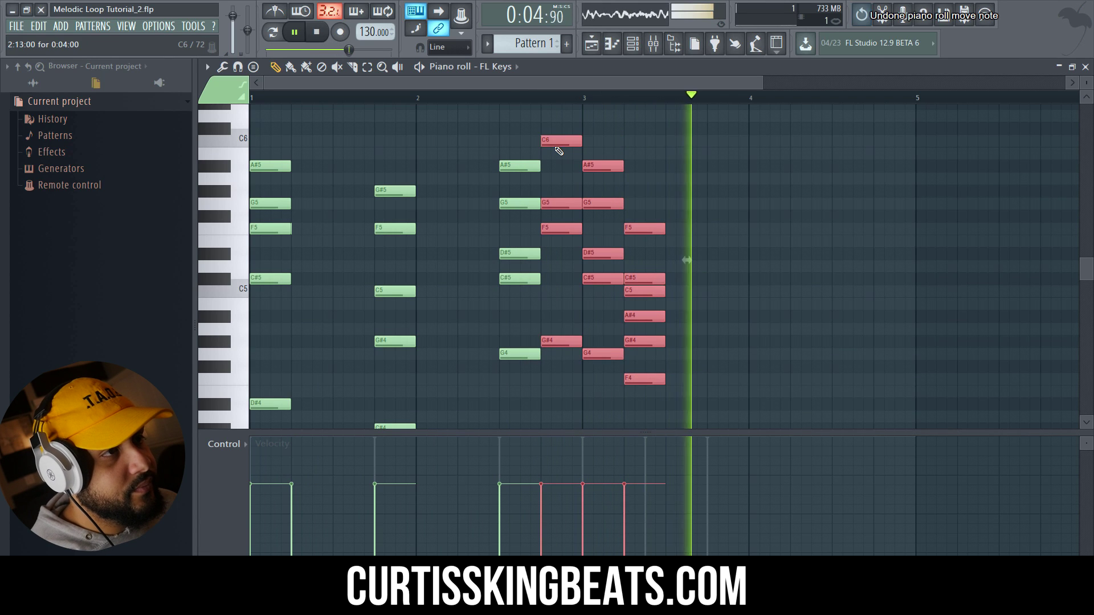
key(ctrl+z)
click(574, 130)
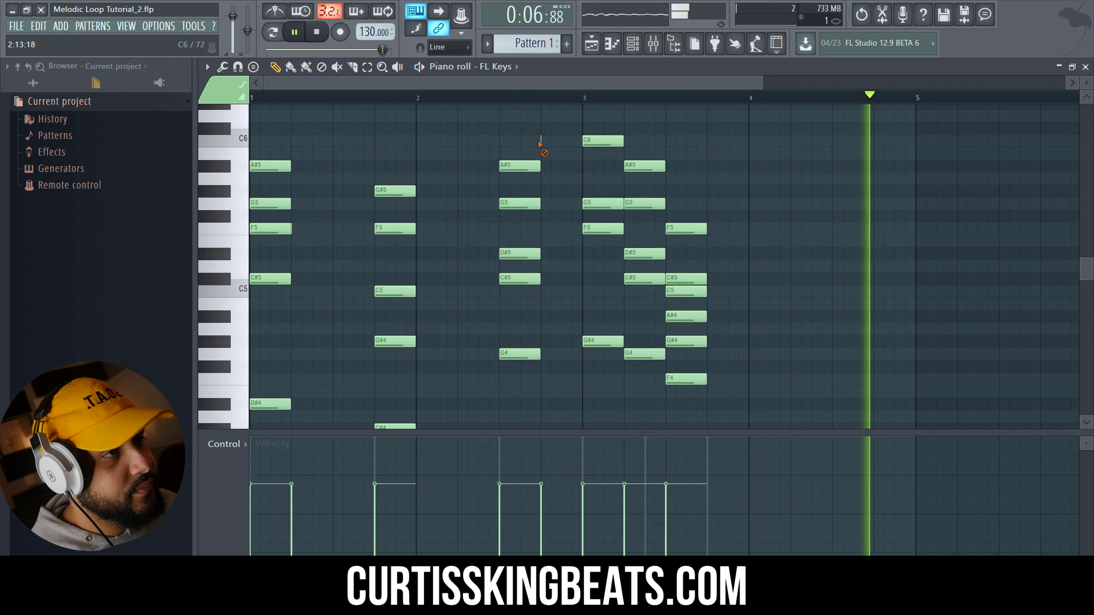
key(ctrl+z)
scroll(589, 170, up, 5)
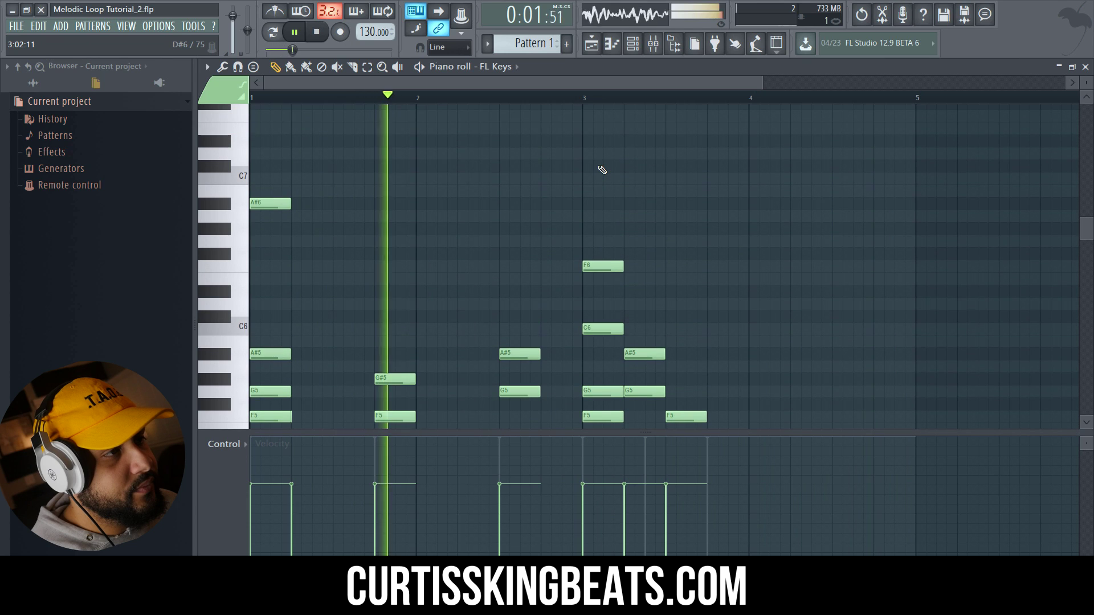
Undo the last note deselection and deletion, and check the restored chords from bar 3 onward.
key(ctrl+z)
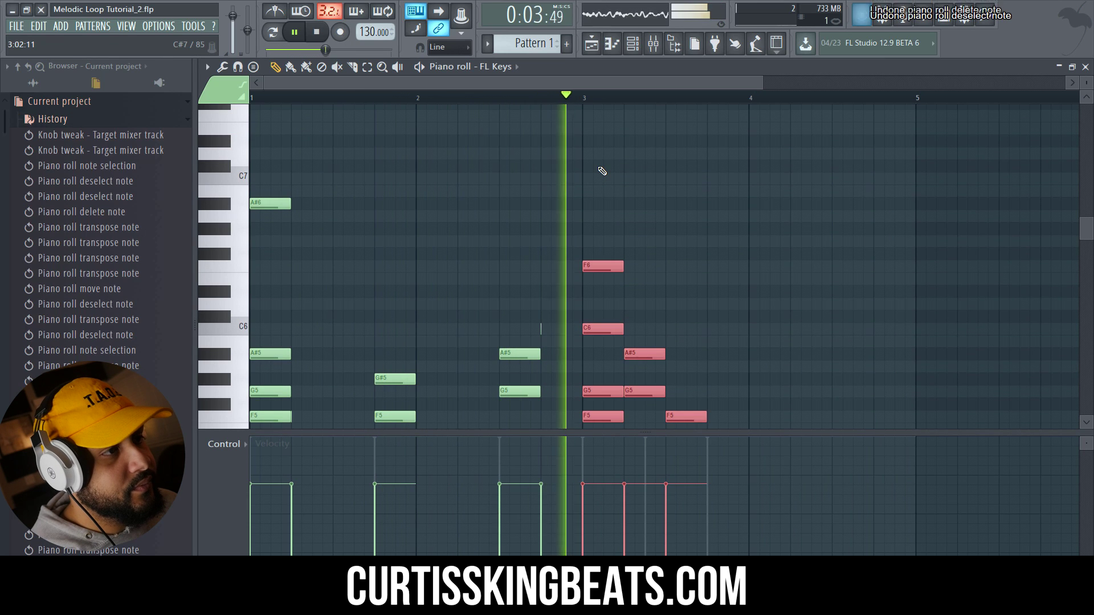
scroll(584, 242, down, 4)
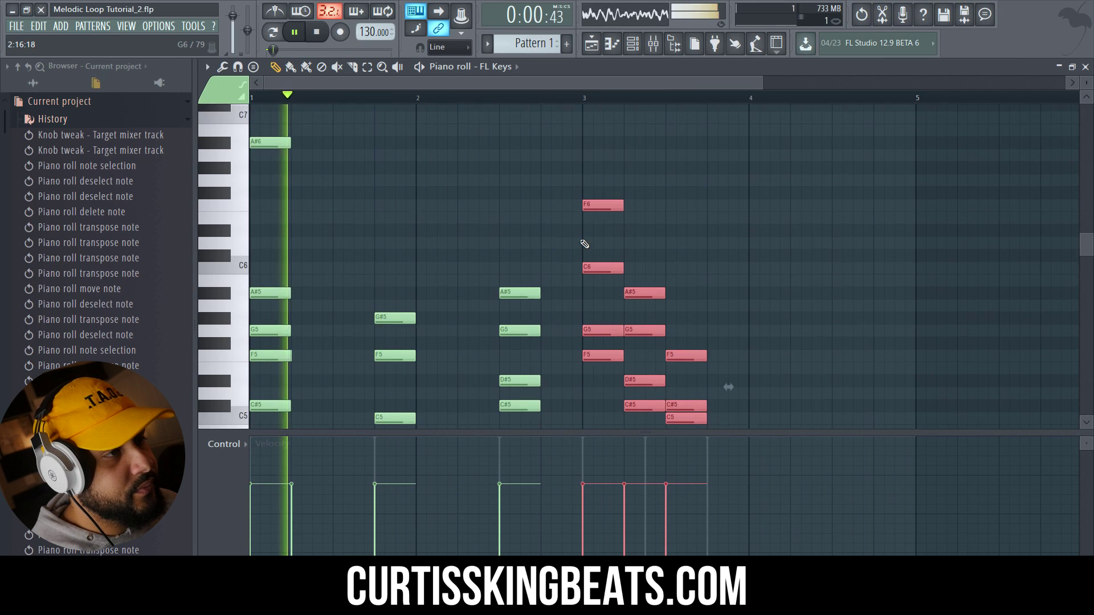
scroll(662, 256, down, 3)
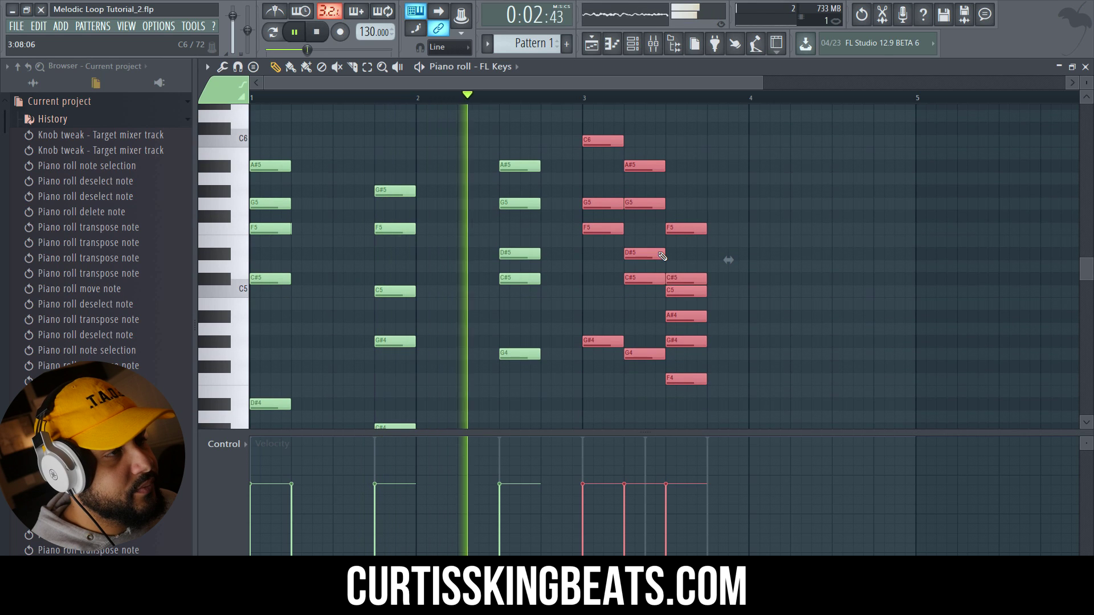
scroll(662, 257, up, 3)
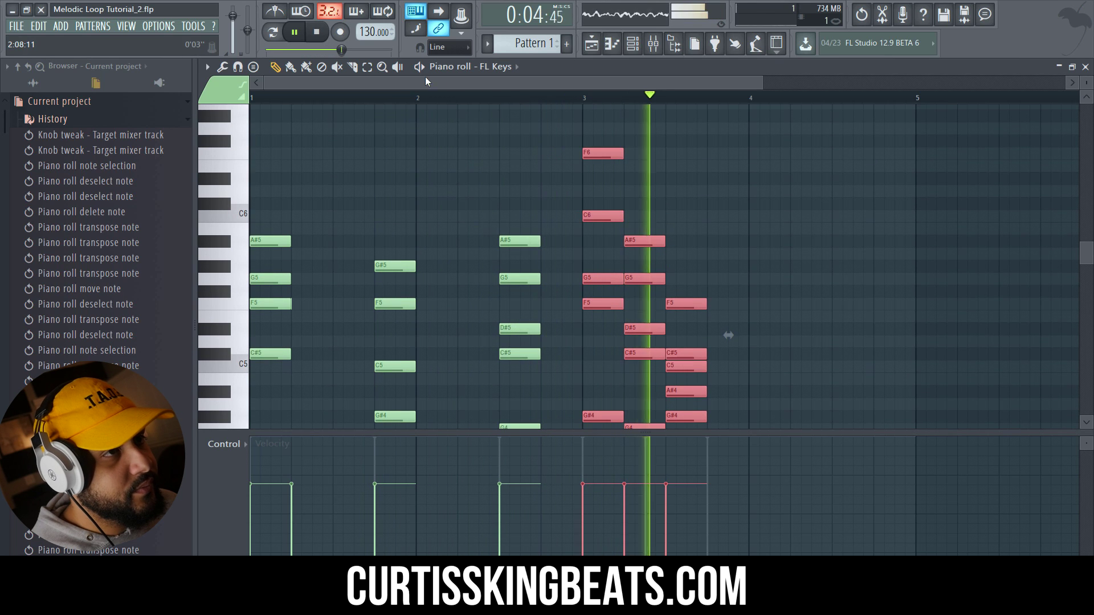
Select the fifth and following chords and move them to start halfway through beat 2 of bar 3.
click(368, 67)
drag(643, 215, 745, 442)
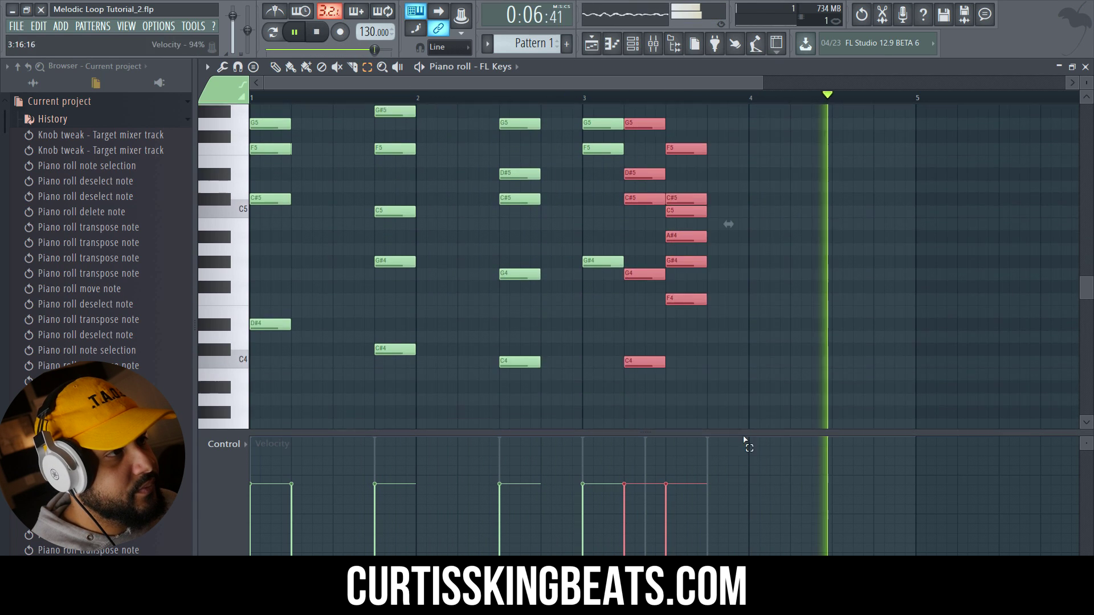
scroll(704, 347, up, 5)
click(275, 66)
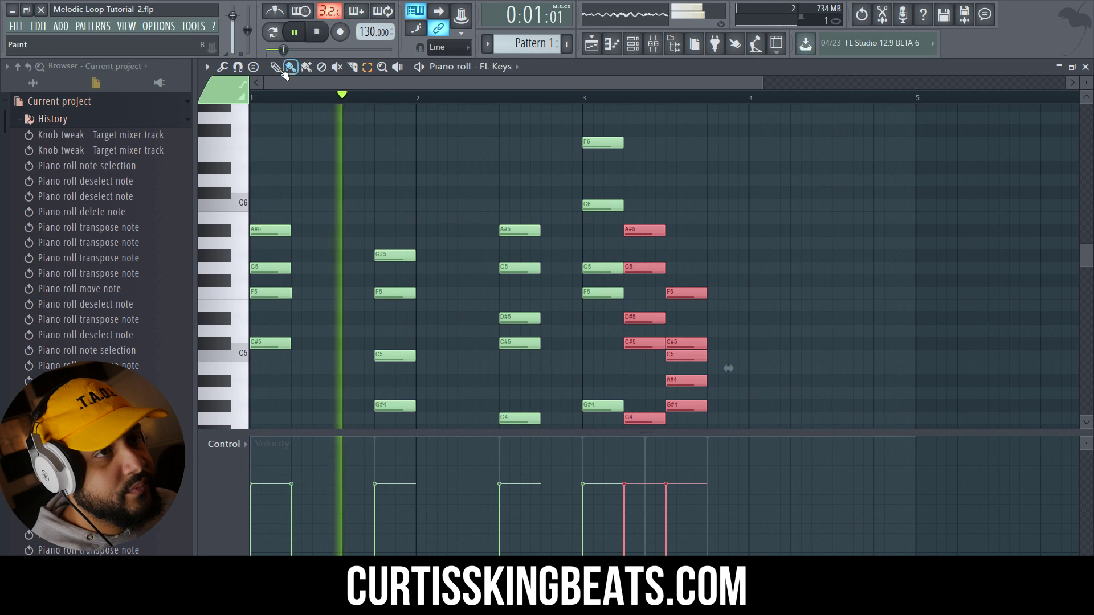
drag(640, 267, 682, 267)
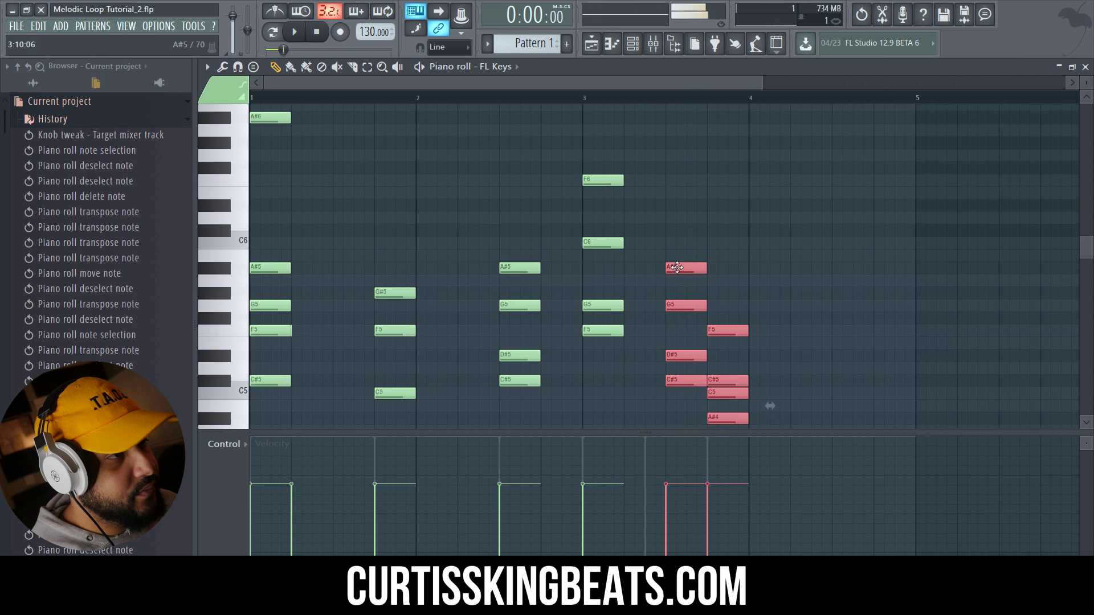
drag(681, 267, 661, 267)
click(588, 101)
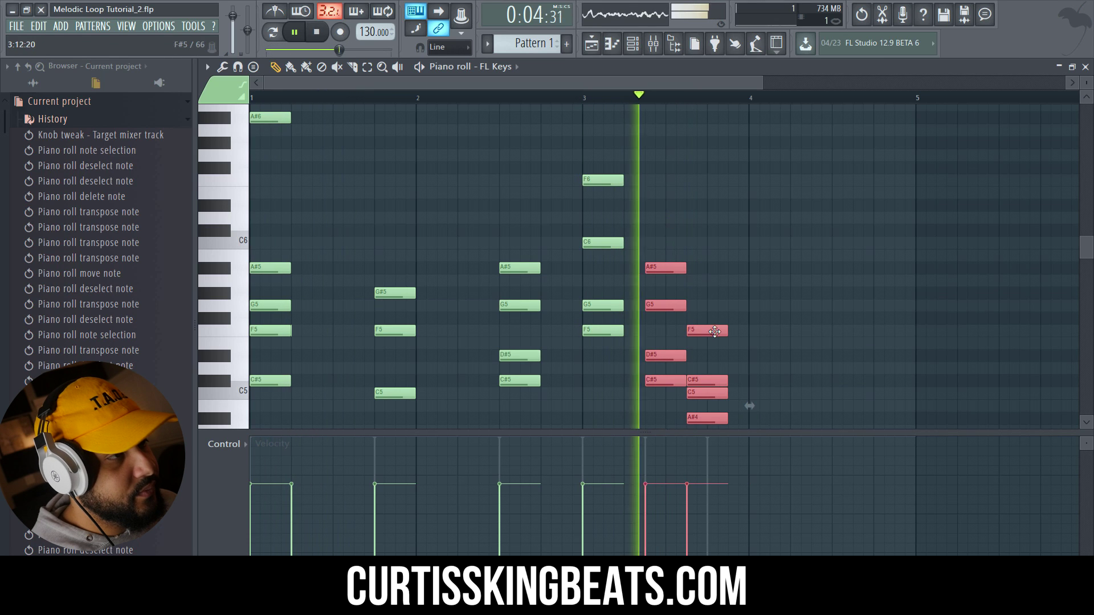
Select only the last chord and move it to start at beat 4 of bar 3 during playback.
drag(701, 224, 776, 446)
scroll(741, 227, up, 3)
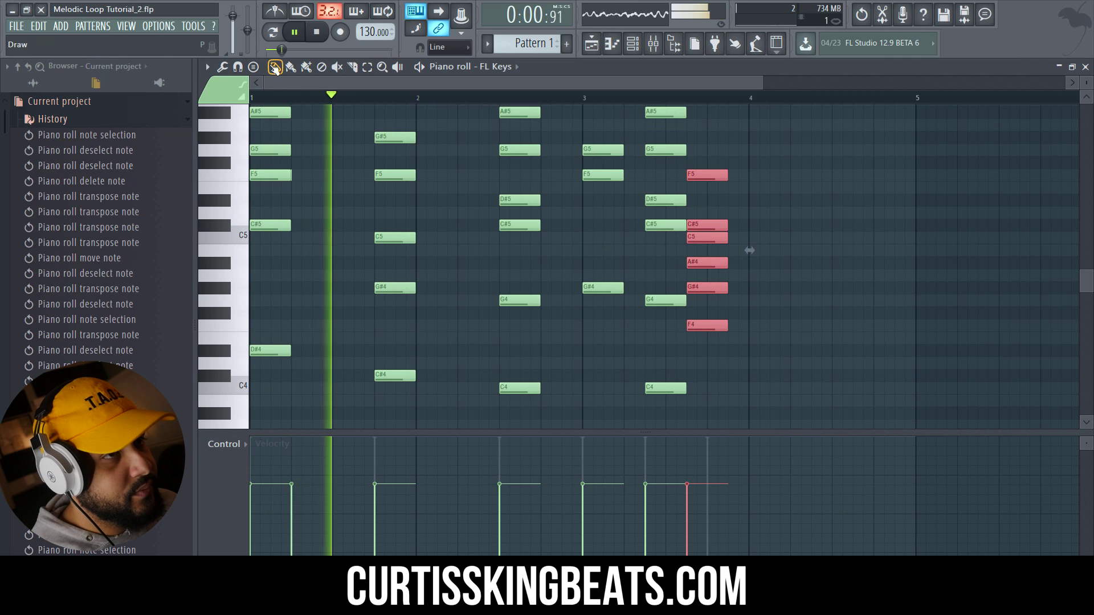
key(shift+Right)
scroll(738, 187, up, 2)
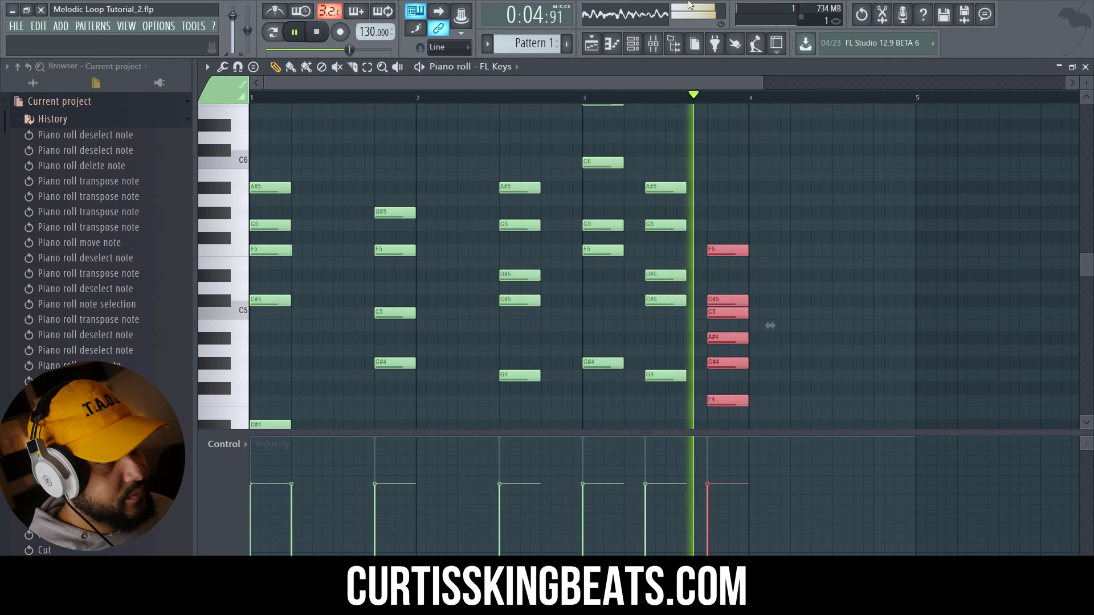
Apply legato to all the chords, and lengthen the last chord's notes to the end of bar 4.
key(ctrl+a)
key(ctrl+l)
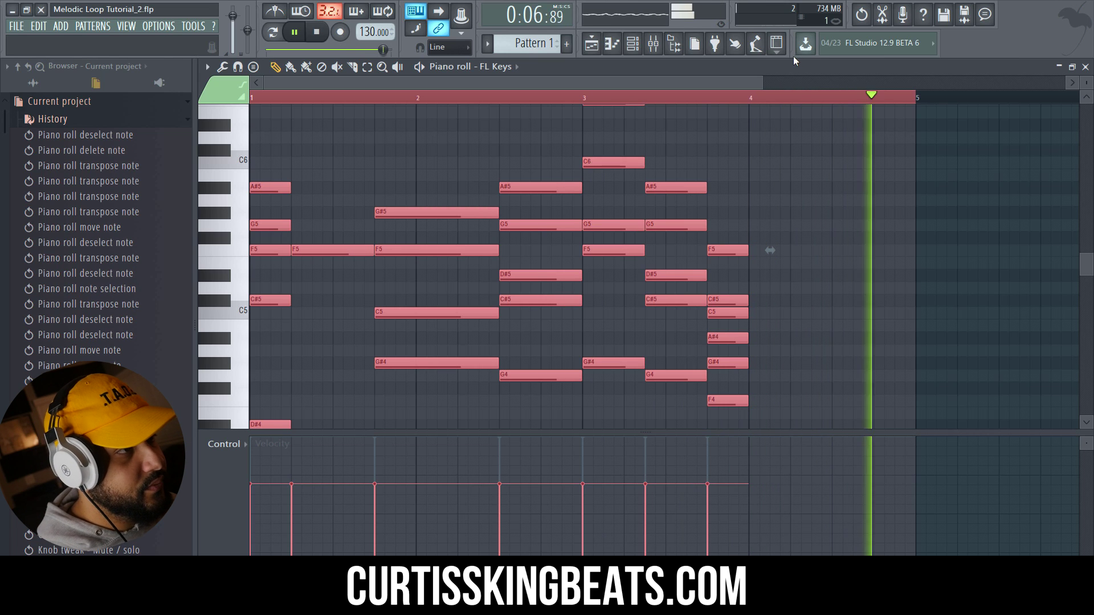
scroll(735, 207, up, 3)
mouse_move(732, 196)
mouse_down()
mouse_move(772, 524)
mouse_move(686, 403)
mouse_up()
click(275, 67)
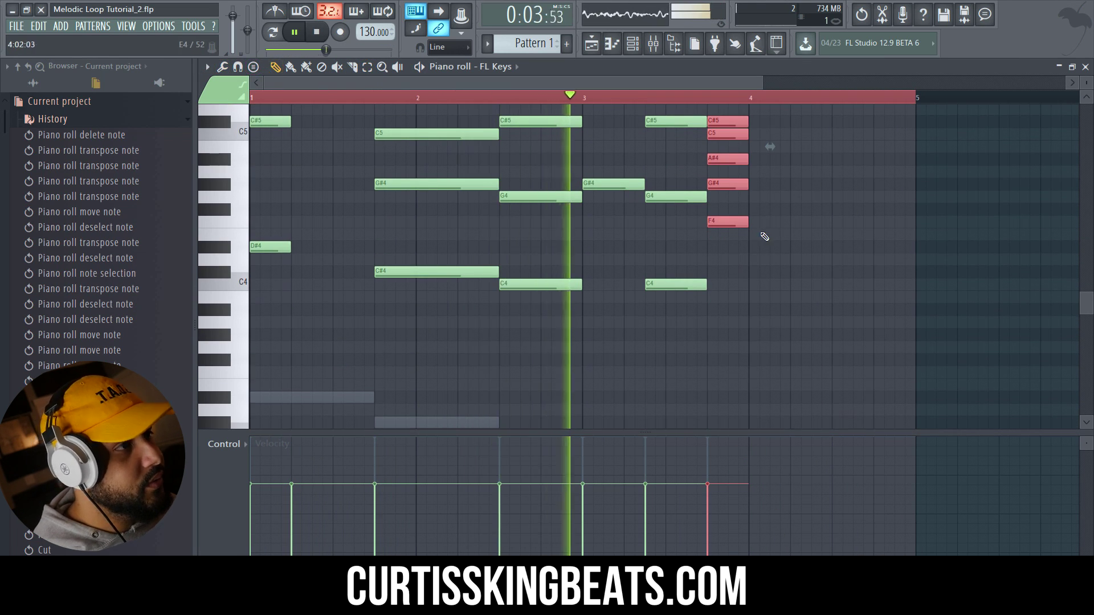
drag(746, 222, 909, 227)
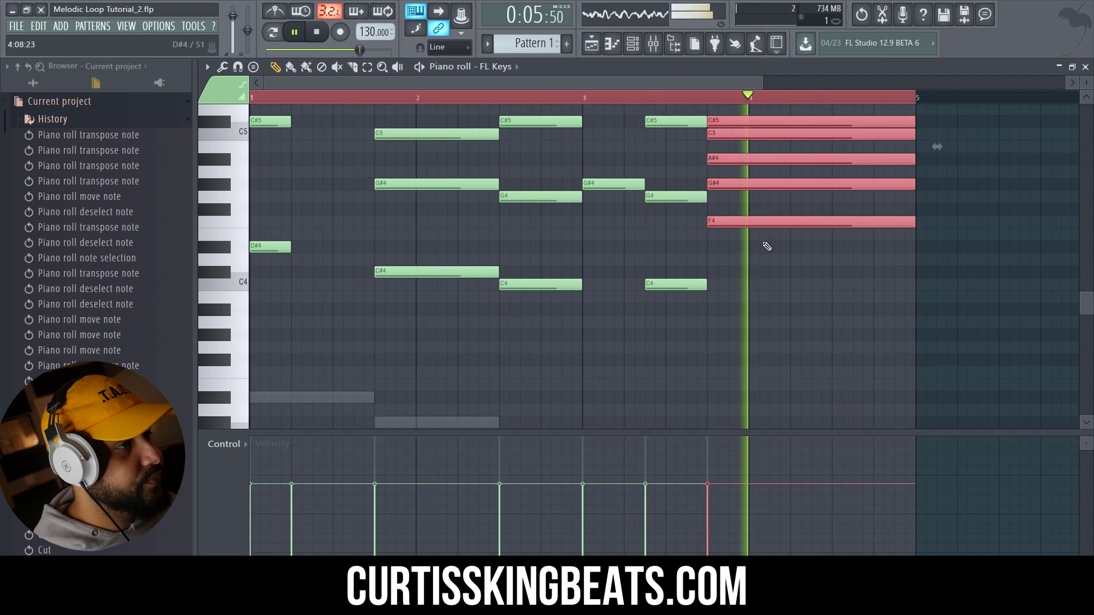
scroll(607, 180, up, 3)
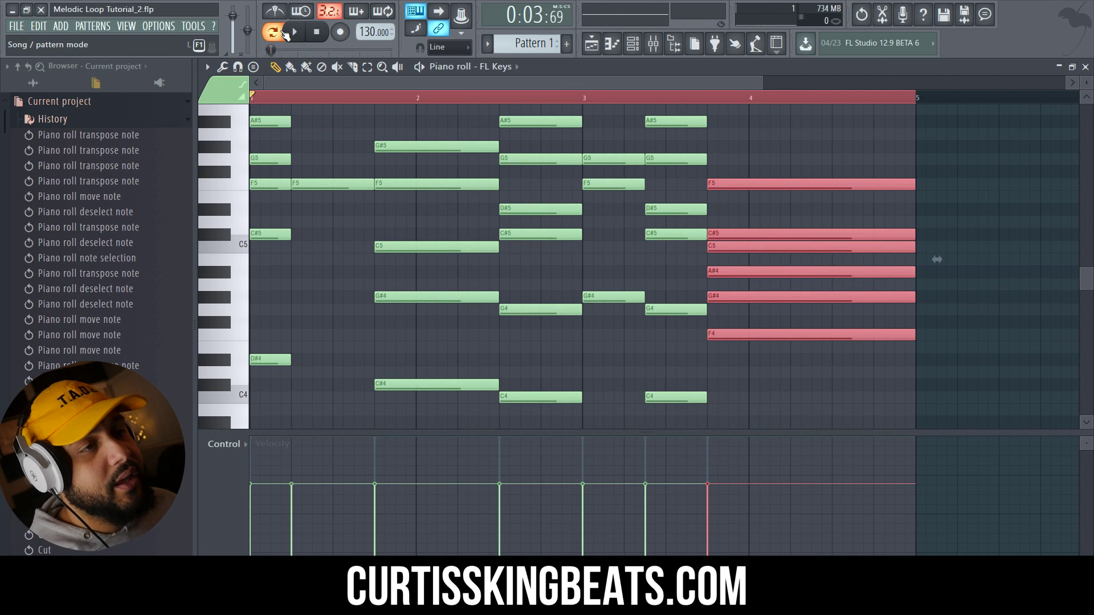
Reopen the FL Keys notes from the channel rack and delete the extra F5 note after the first chord.
click(1086, 67)
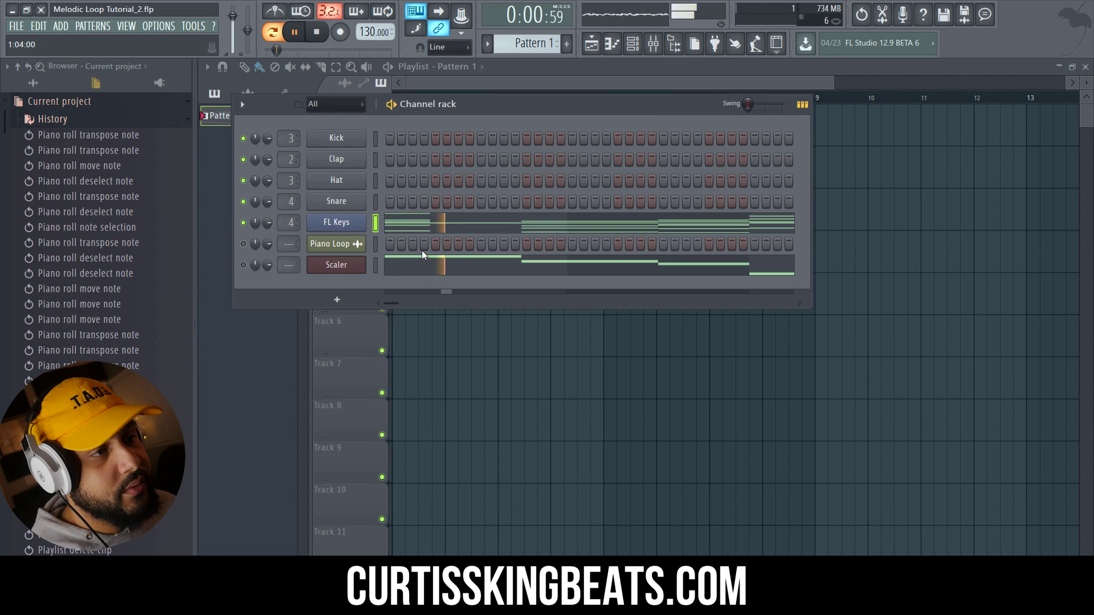
click(429, 225)
key(space)
scroll(342, 245, up, 3)
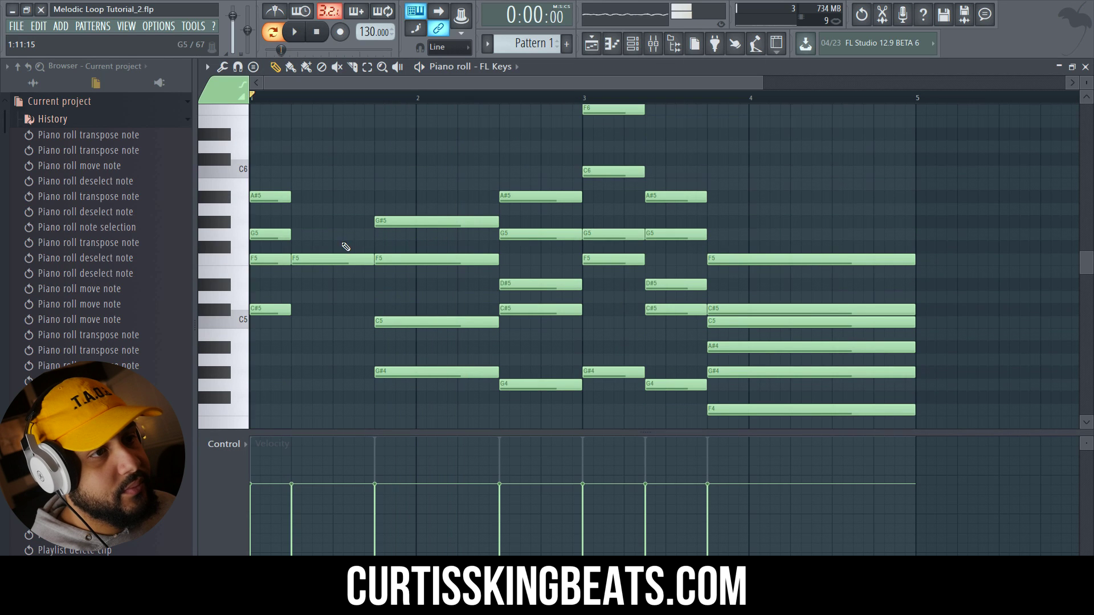
right_click(310, 259)
Select all notes of the first chord and extend them to the start of the second chord with legato.
scroll(310, 264, down, 2)
drag(252, 114, 225, 543)
scroll(293, 237, up, 6)
scroll(306, 171, down, 3)
key(ctrl+l)
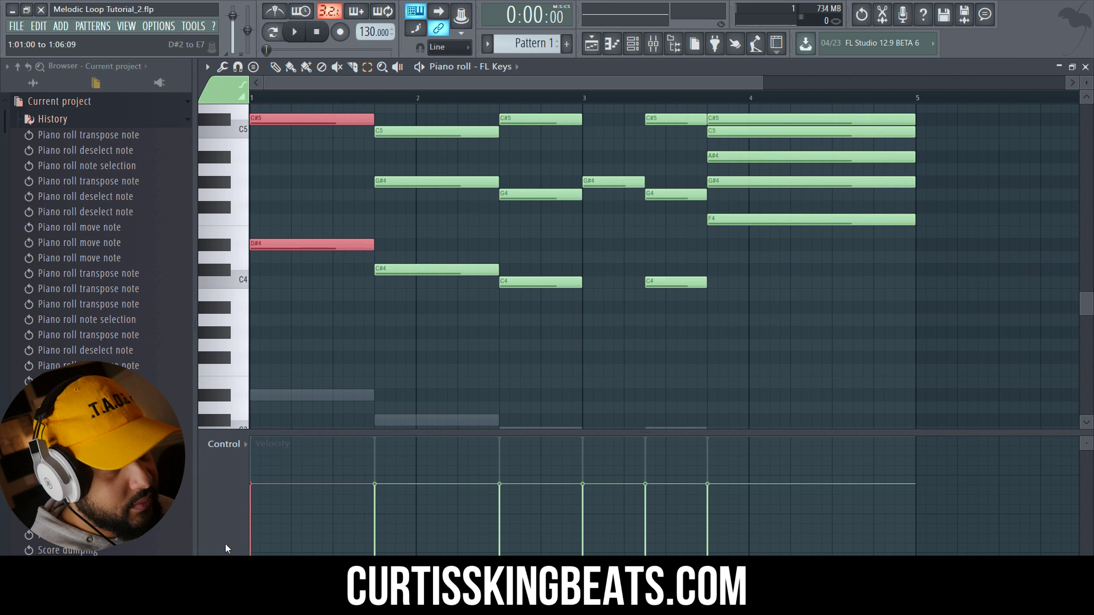
Play the pattern and review the chord notes across the octaves.
key(space)
scroll(493, 406, up, 4)
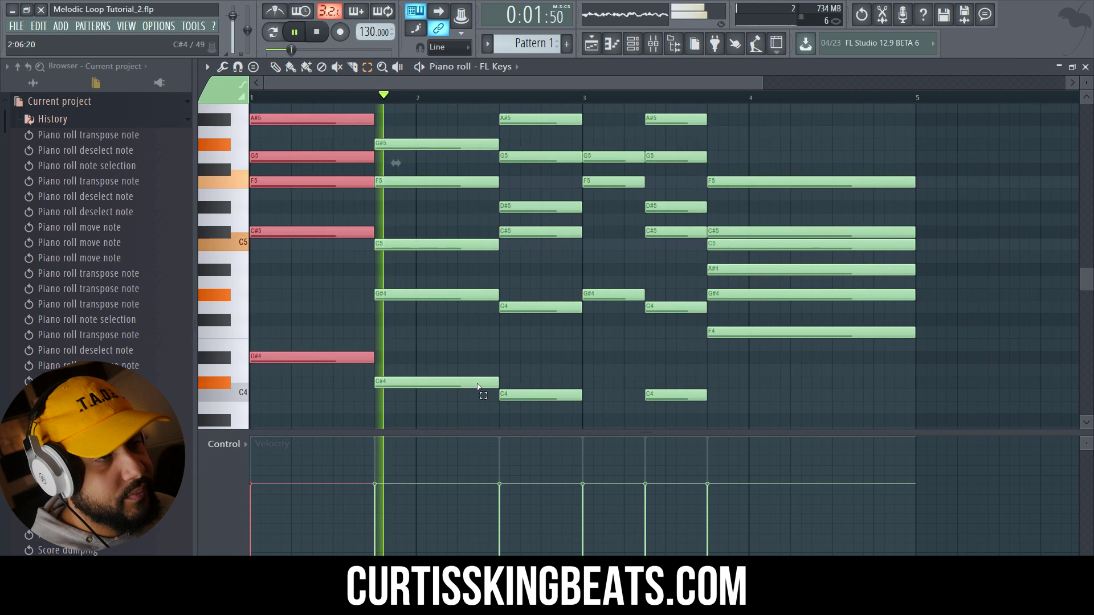
scroll(496, 393, up, 3)
scroll(513, 329, down, 2)
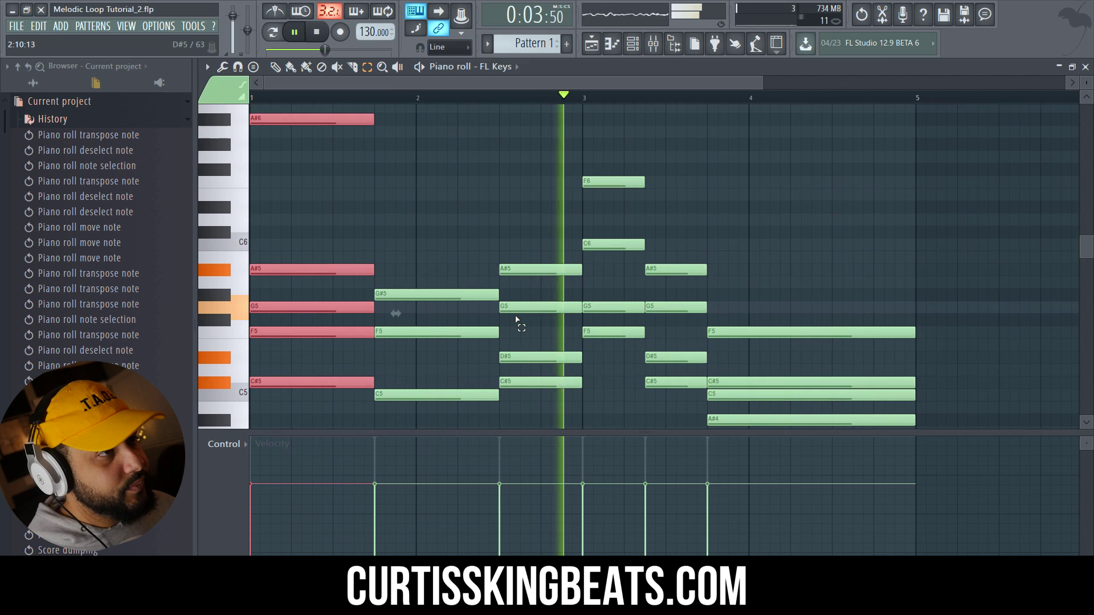
scroll(516, 319, up, 1)
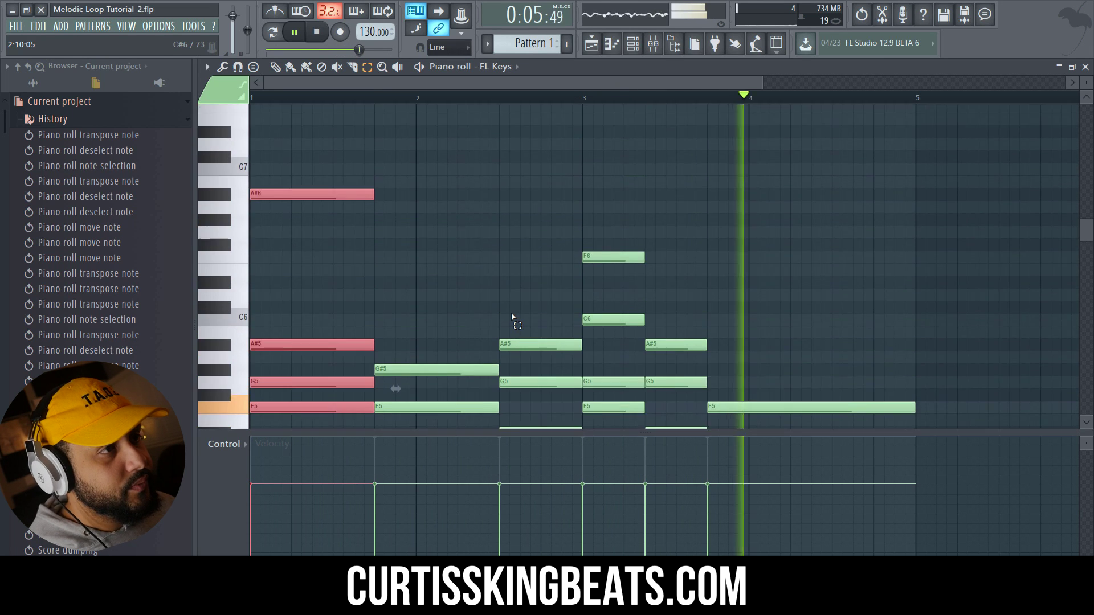
Transpose all the chords up one octave and start playback.
key(ctrl+a)
key(ctrl+Up)
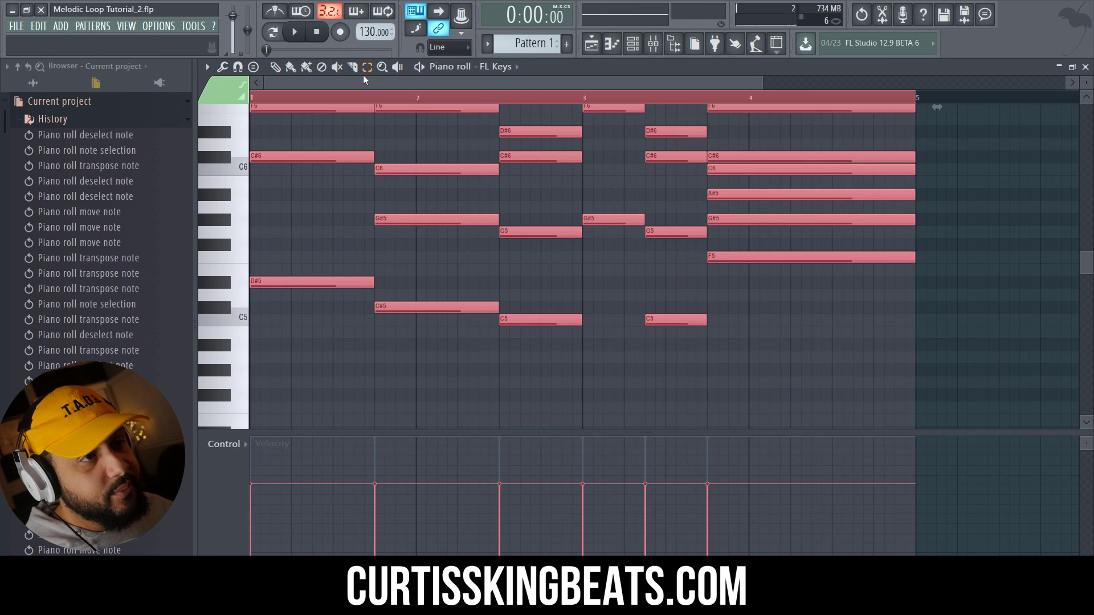
scroll(454, 237, up, 2)
key(space)
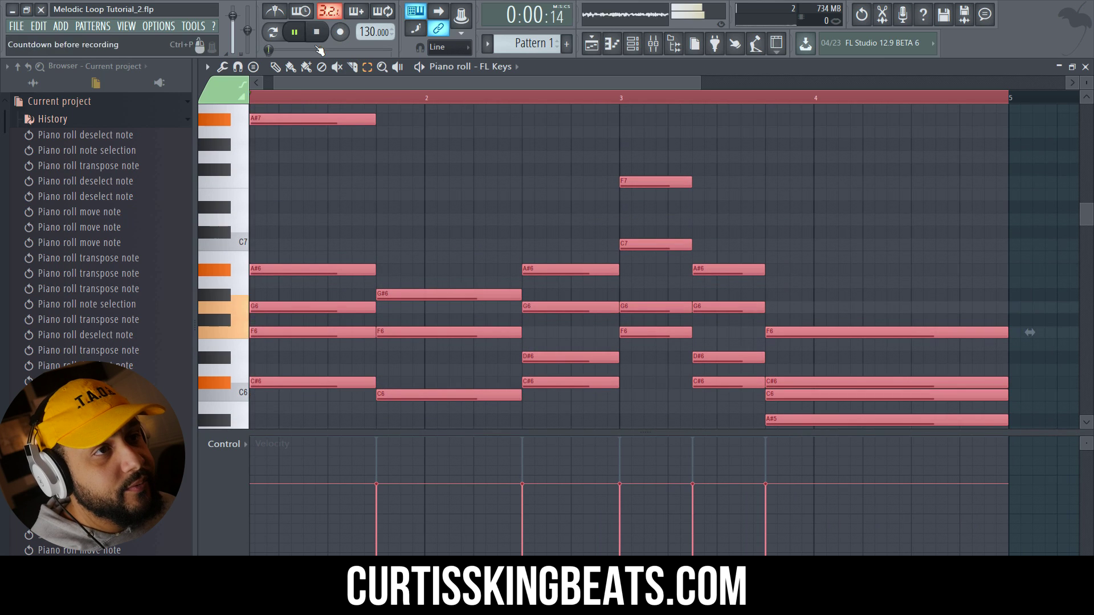
Delete the first chord's A#7 note and clear the note selection during playback.
scroll(523, 236, down, 2)
scroll(522, 237, down, 1)
scroll(361, 137, up, 2)
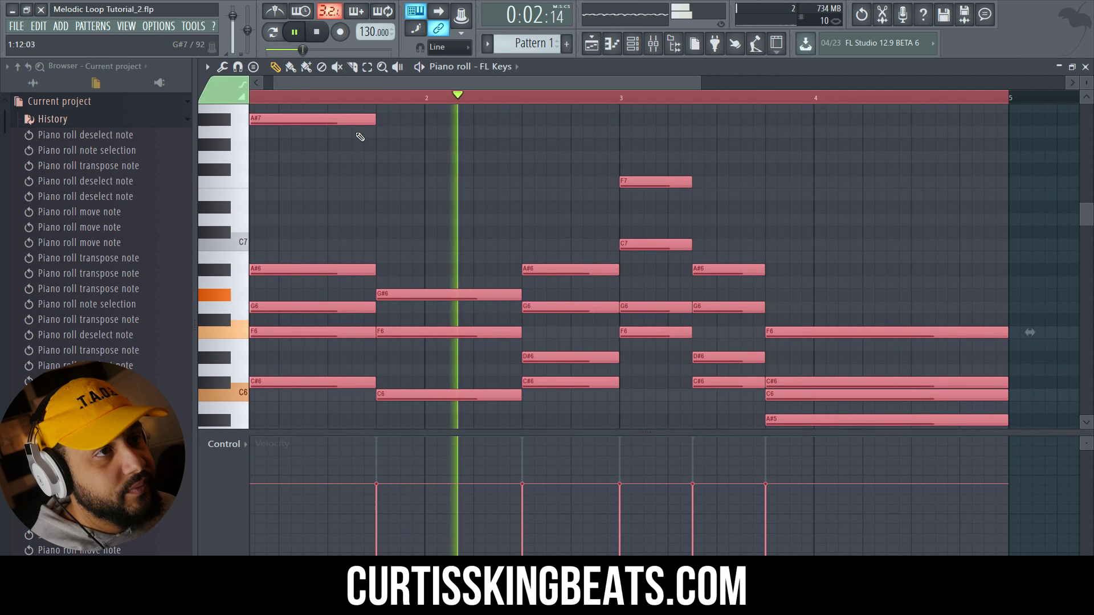
scroll(496, 183, down, 3)
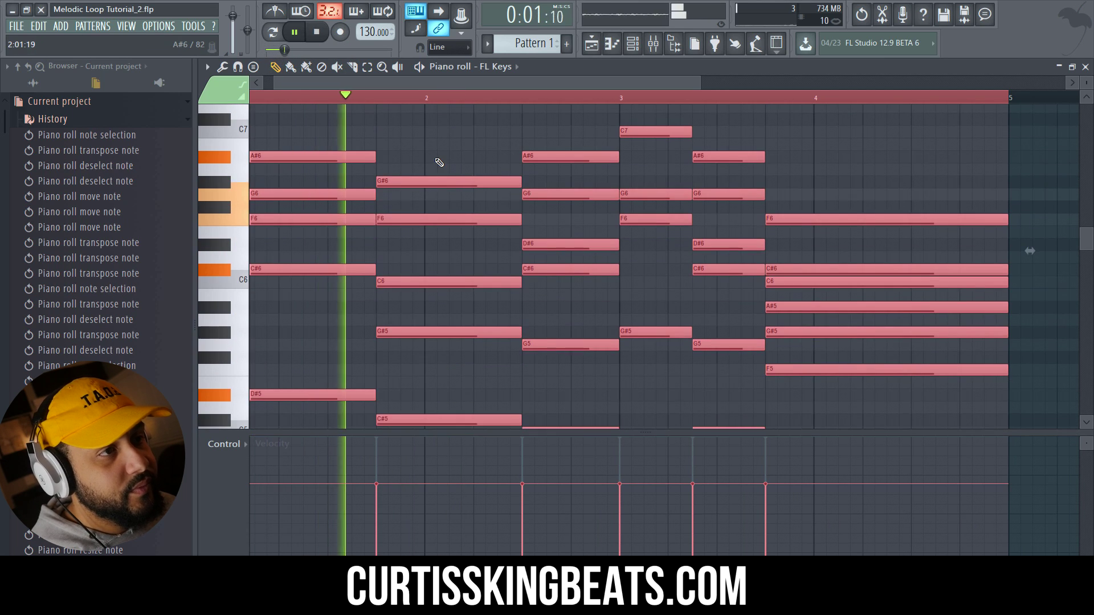
key(ctrl+d)
Transpose the third chord's A#6 note down one octave to A#5.
scroll(576, 171, up, 1)
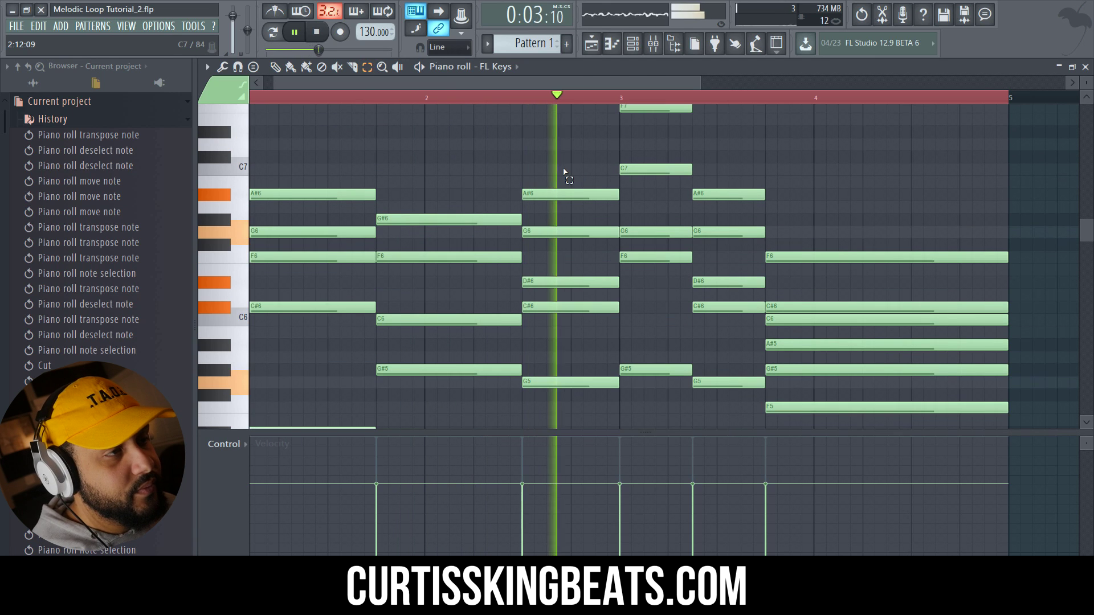
click(563, 195)
key(ctrl+Down)
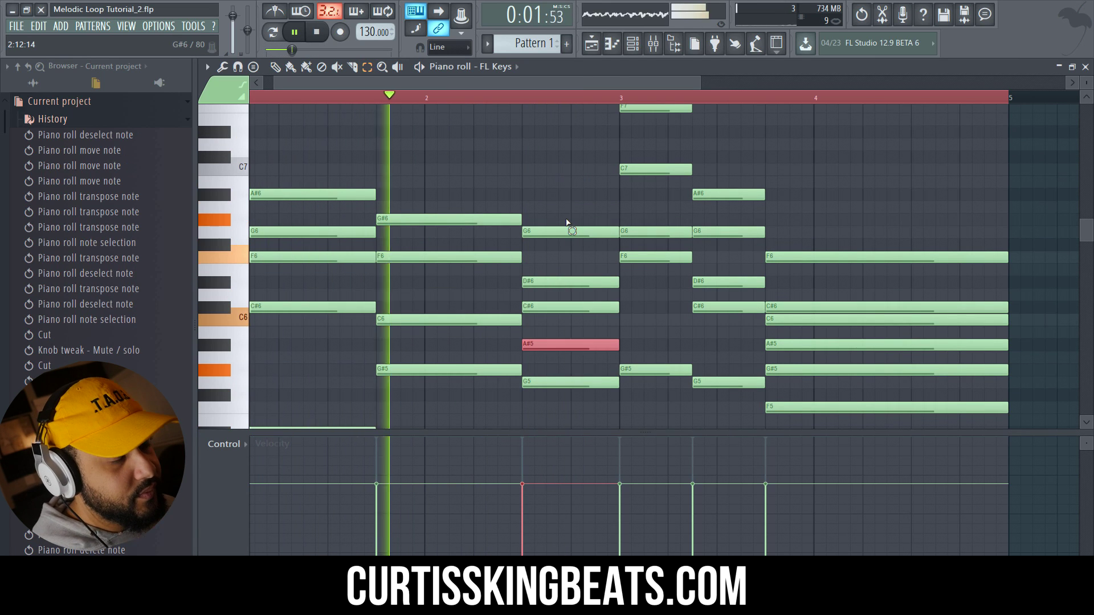
scroll(733, 241, down, 1)
scroll(706, 194, up, 3)
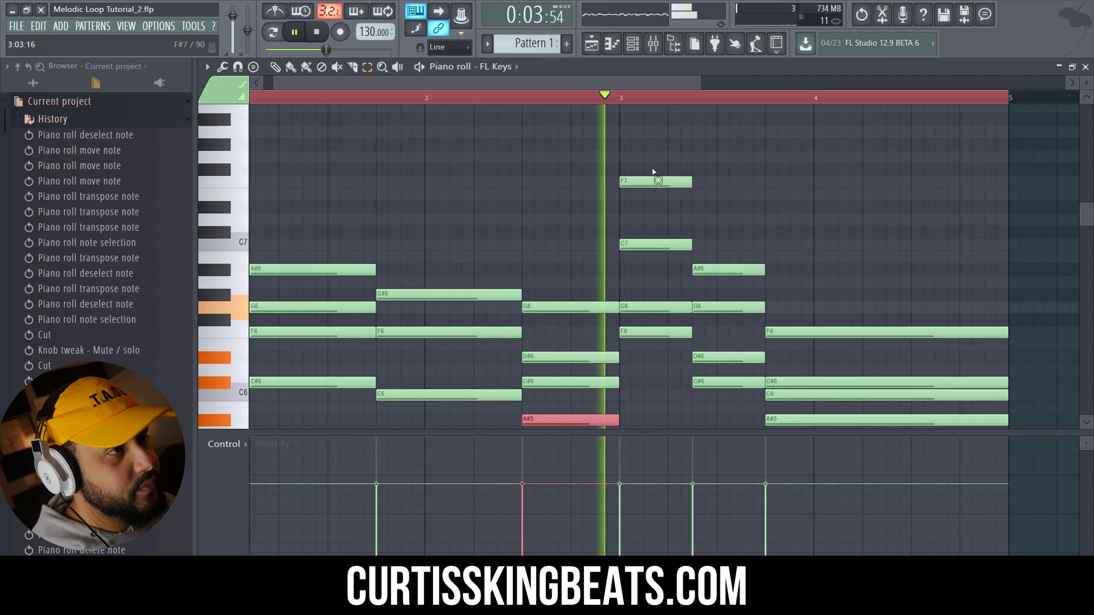
scroll(398, 135, down, 3)
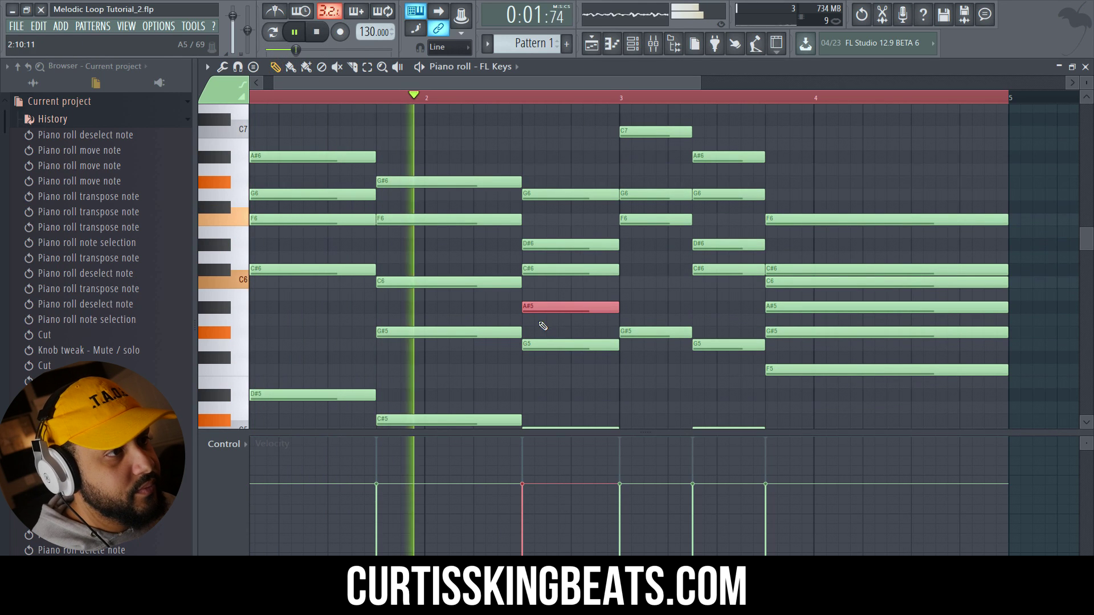
Try moving the third chord's A#5 note down to C5, and undo the deletion of a C5 note.
drag(541, 308, 544, 432)
scroll(545, 318, down, 3)
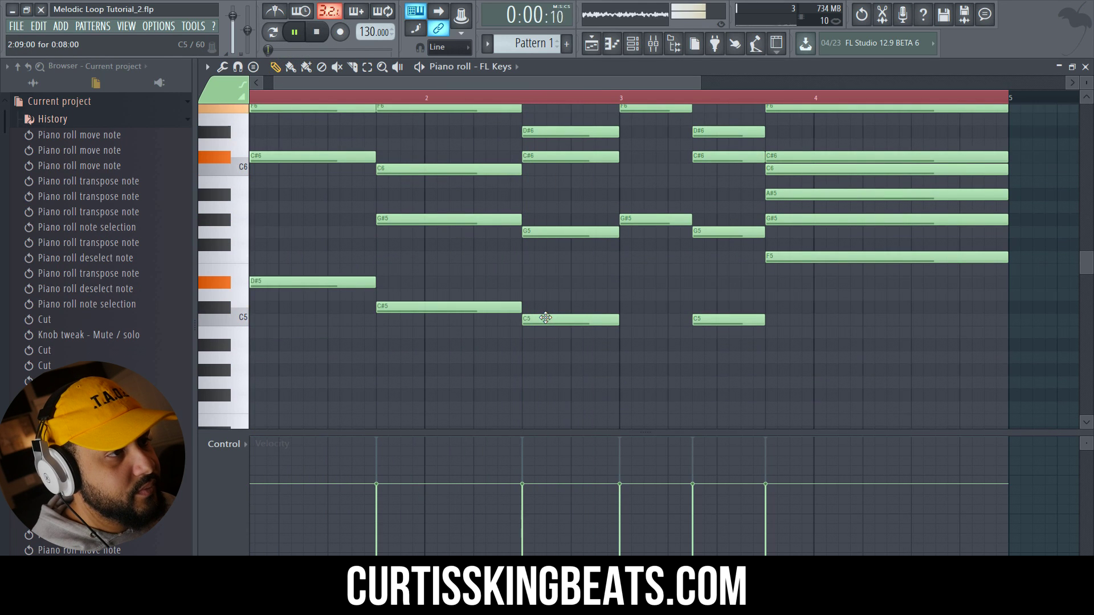
right_click(545, 318)
key(ctrl+z)
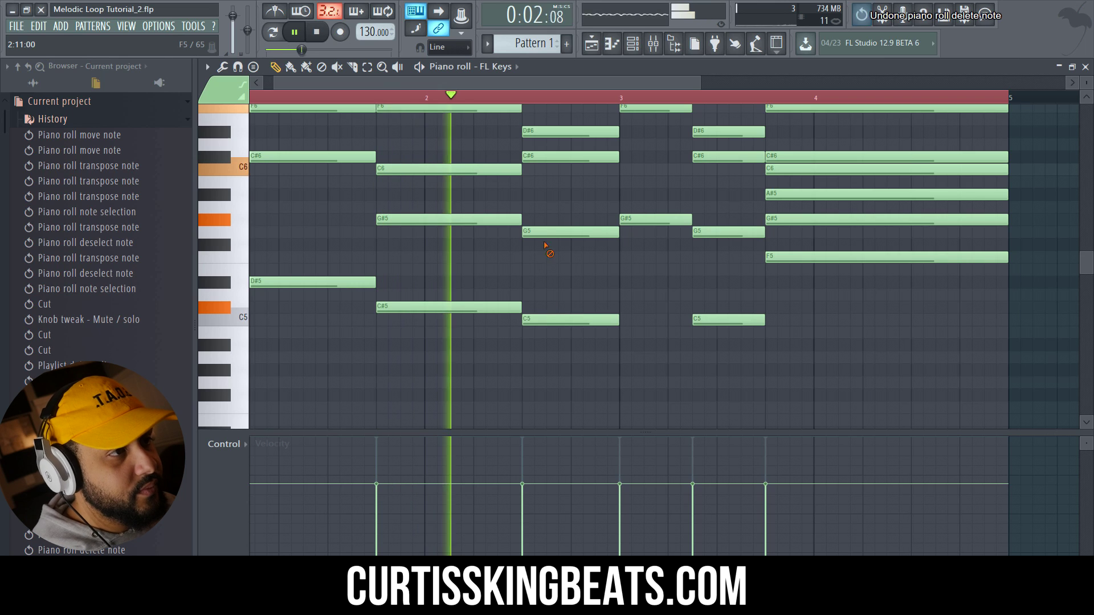
Undo the trial edits to the third chord back to its A#5 note, and remove its C#6 note.
scroll(544, 228, up, 2)
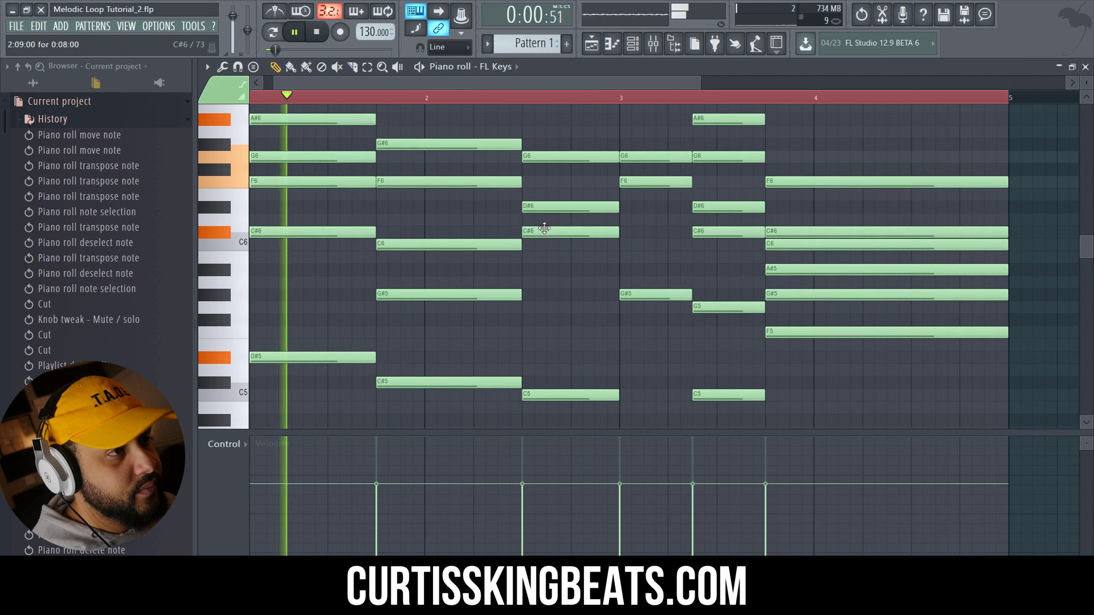
key(ctrl+z)
key(ctrl+z)
key(ctrl+z)
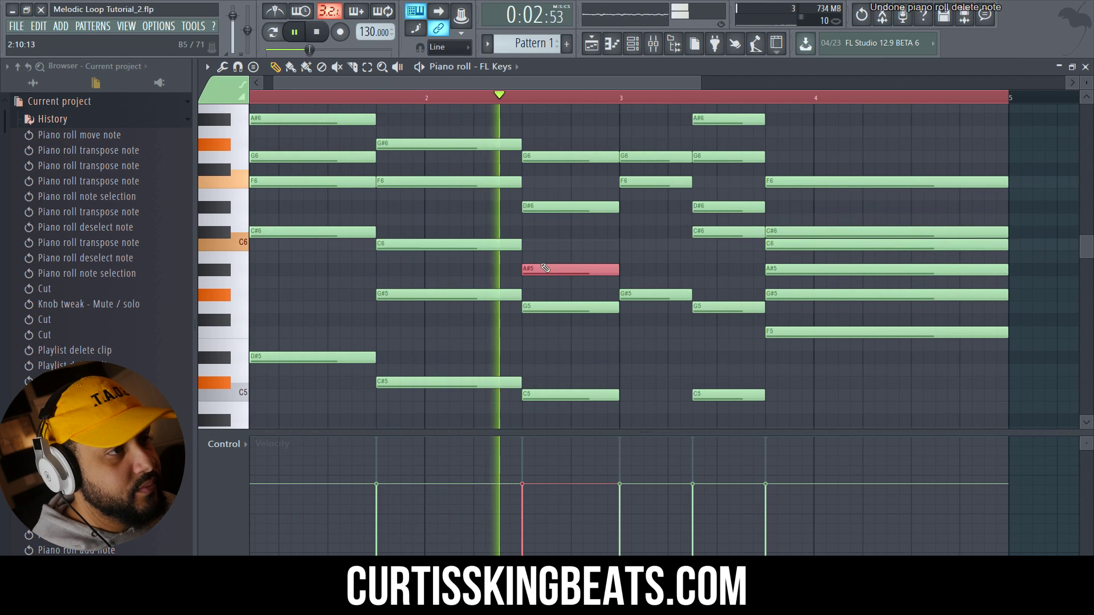
click(542, 269)
Select all notes of the fourth chord at bar 3 and transpose them down one octave.
scroll(648, 277, up, 4)
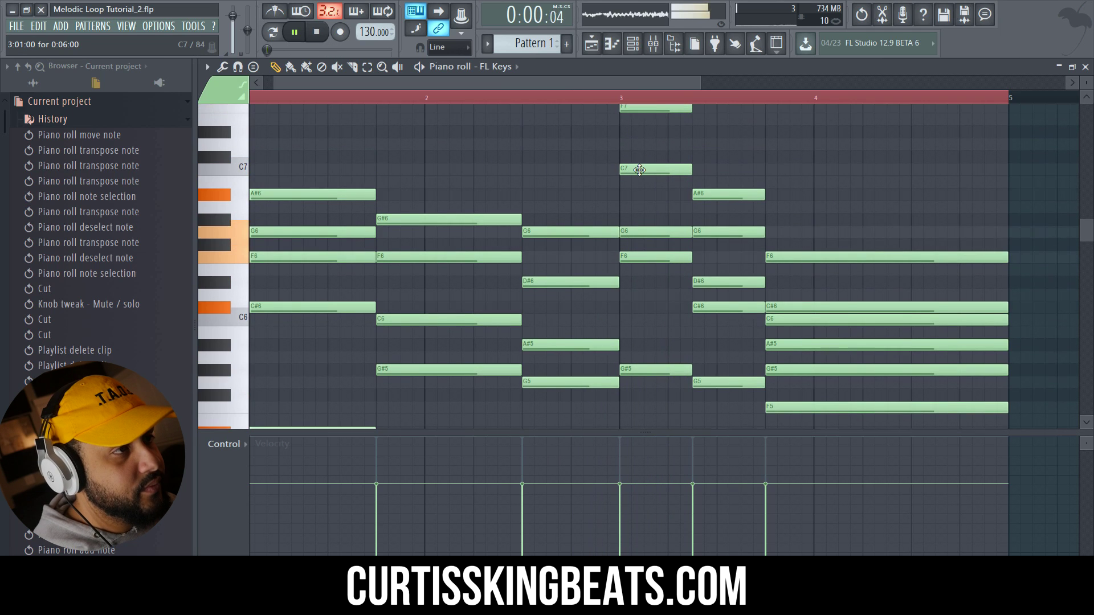
drag(630, 141, 664, 447)
key(ctrl+z)
scroll(656, 410, up, 4)
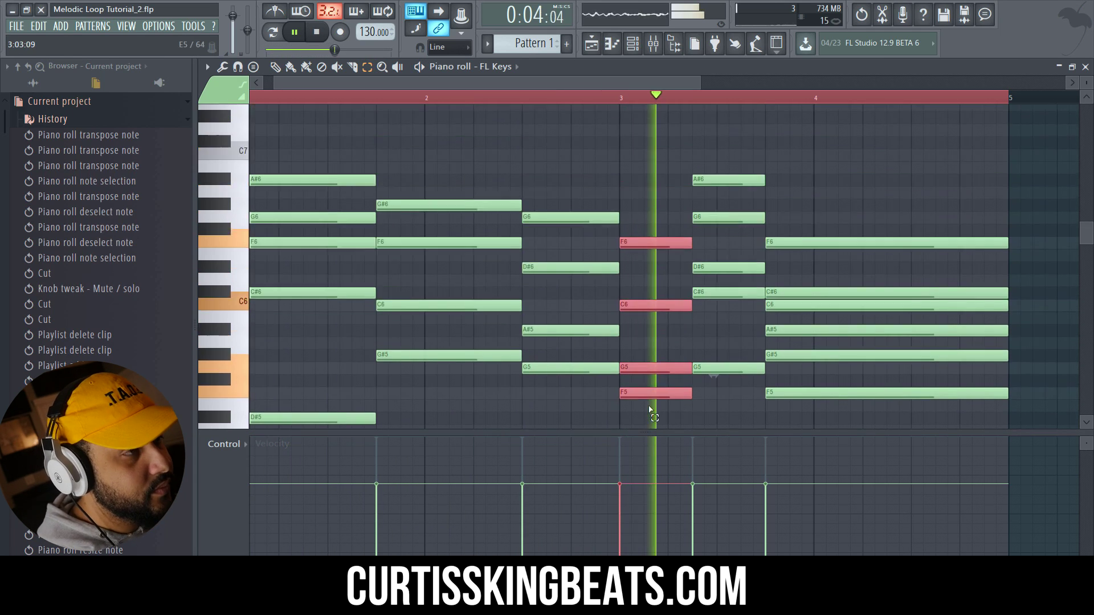
Select all notes of the fifth chord and transpose them down one octave.
drag(723, 160, 752, 429)
key(ctrl+z)
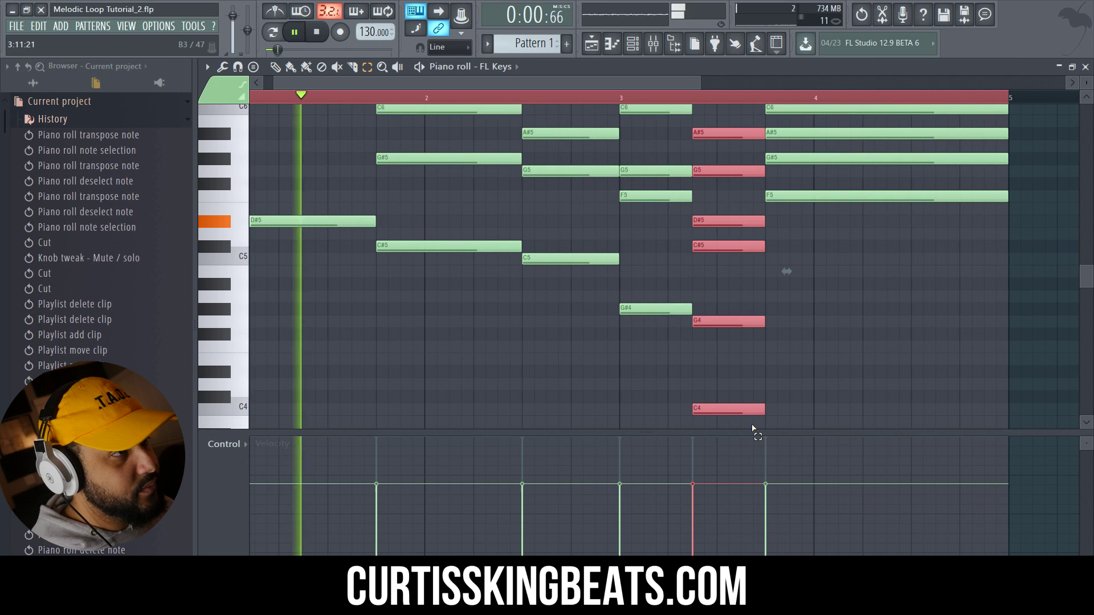
Try deleting the D#5 note from the fifth chord, and undo the deletion.
scroll(598, 275, up, 1)
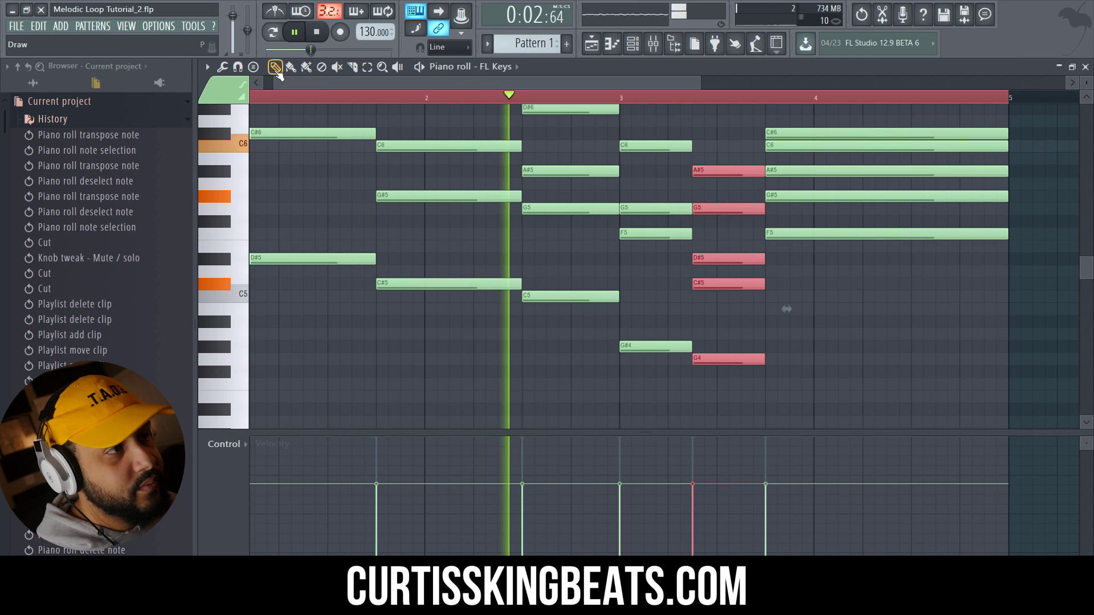
right_click(739, 261)
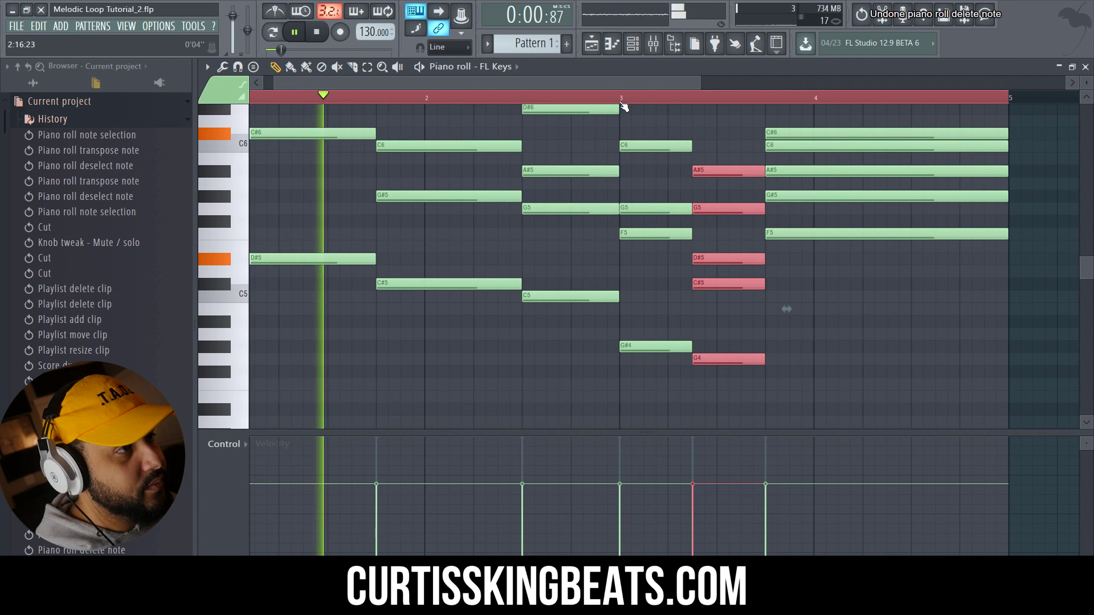
scroll(709, 208, up, 1)
key(ctrl+z)
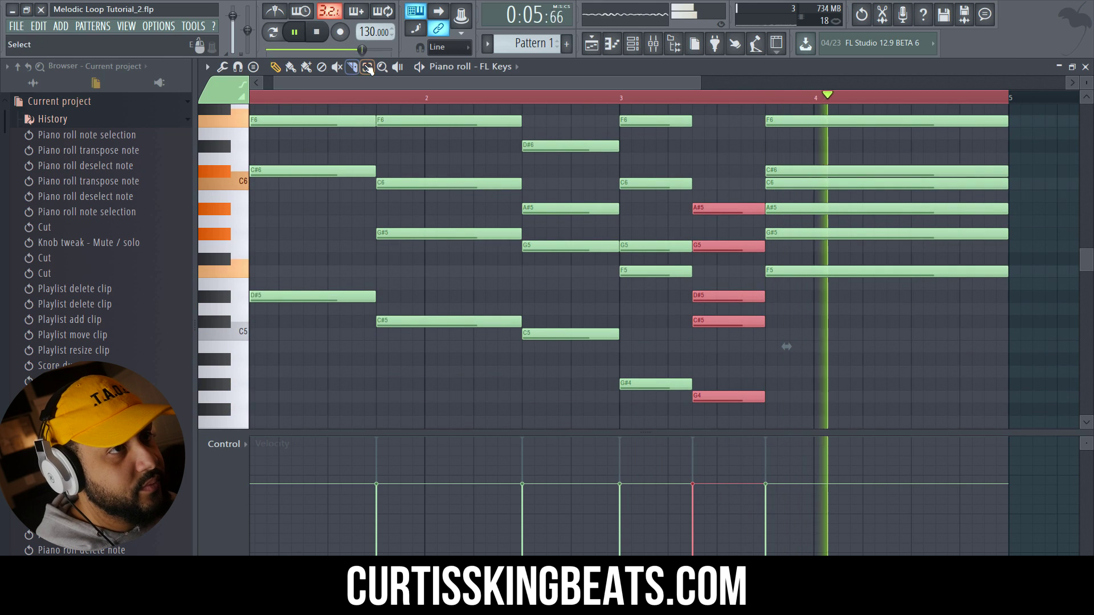
Try transposing the fifth chord's A#5 note, and return it to its original pitch.
click(367, 67)
click(659, 219)
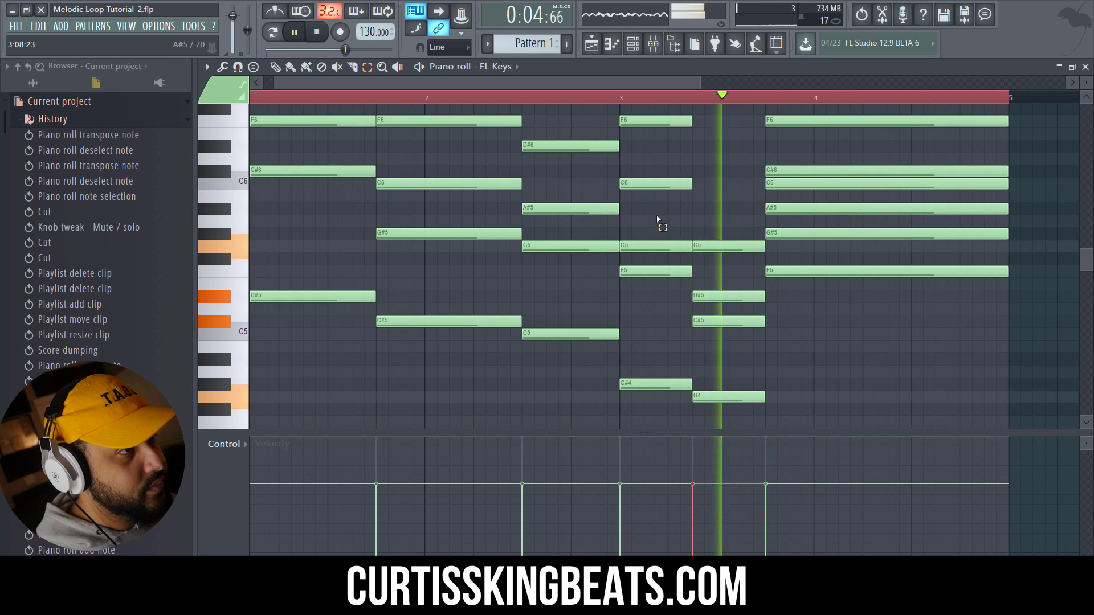
key(Up)
key(Up)
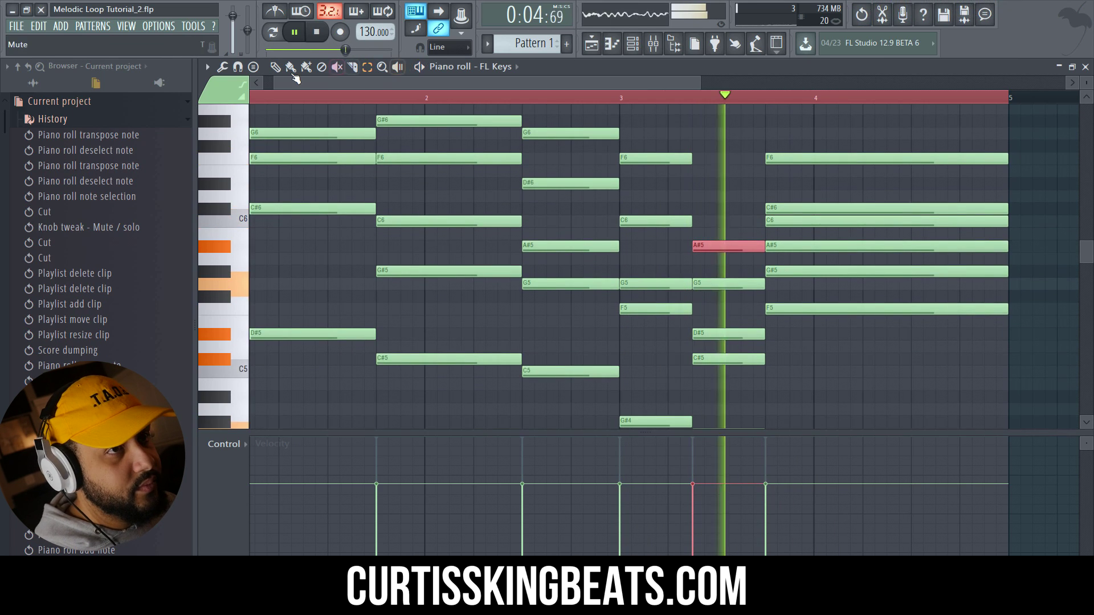
Delete the C6 note from the last chord.
click(276, 67)
scroll(872, 274, up, 1)
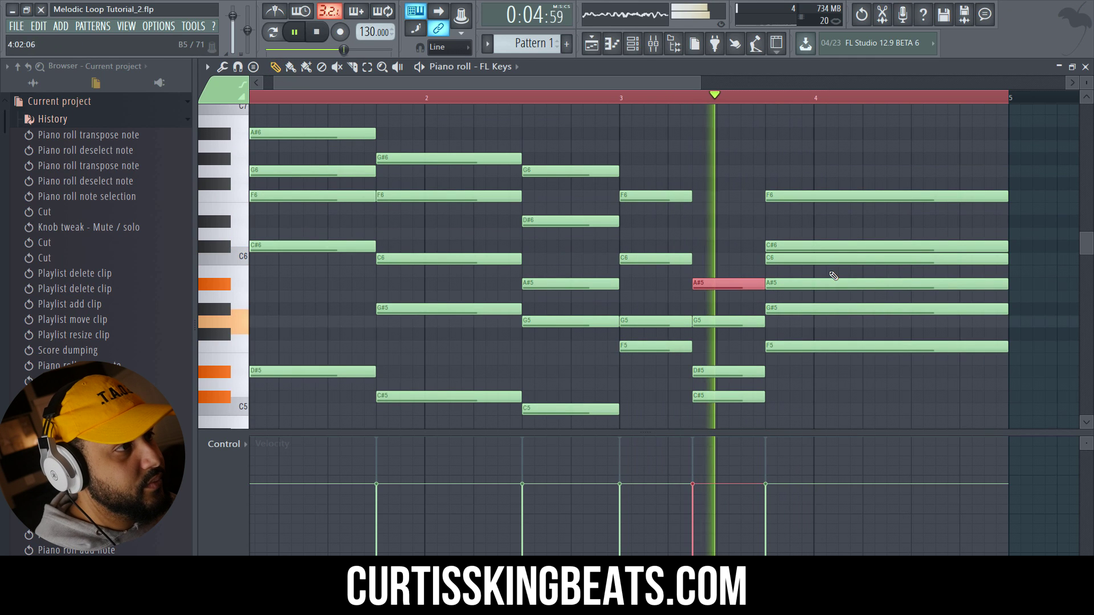
right_click(830, 261)
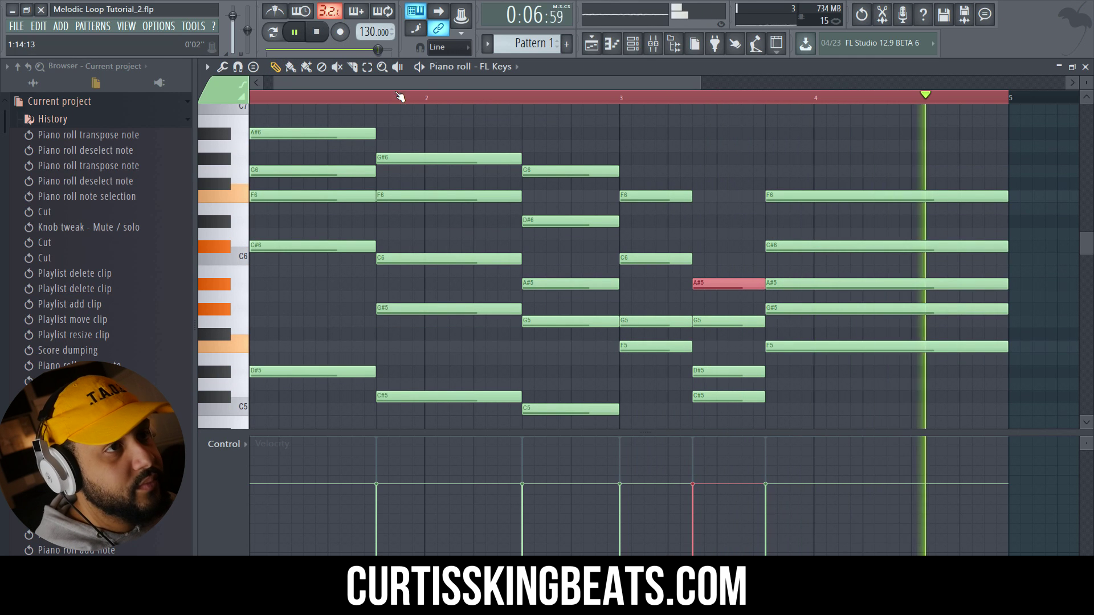
Select all notes of the last chord and transpose them down one octave.
scroll(402, 97, down, 1)
scroll(406, 100, down, 3)
scroll(411, 101, up, 2)
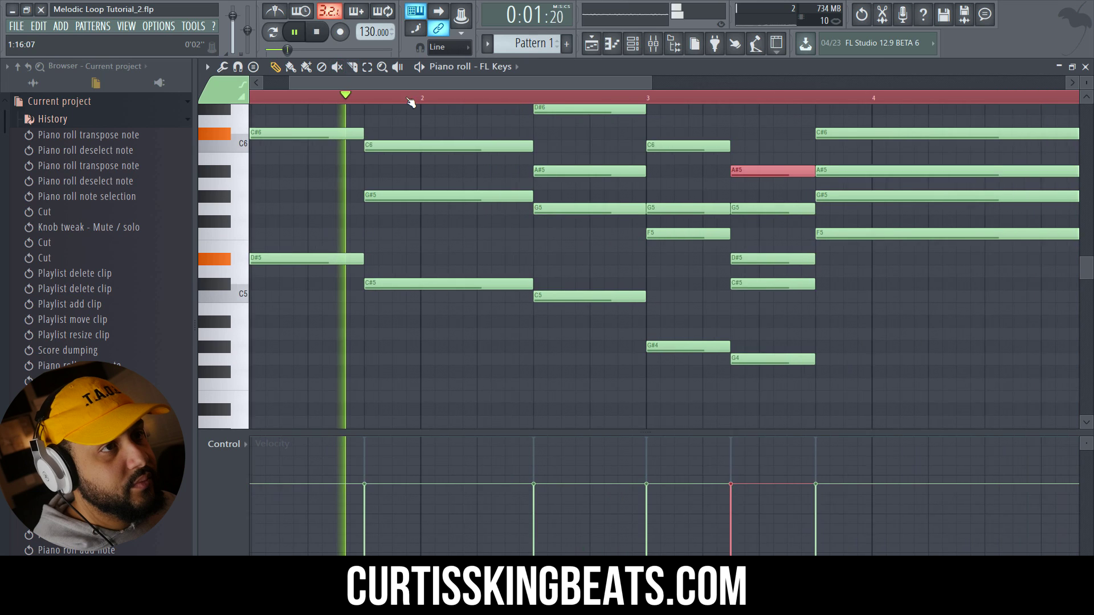
scroll(825, 305, up, 2)
drag(820, 476, 983, 476)
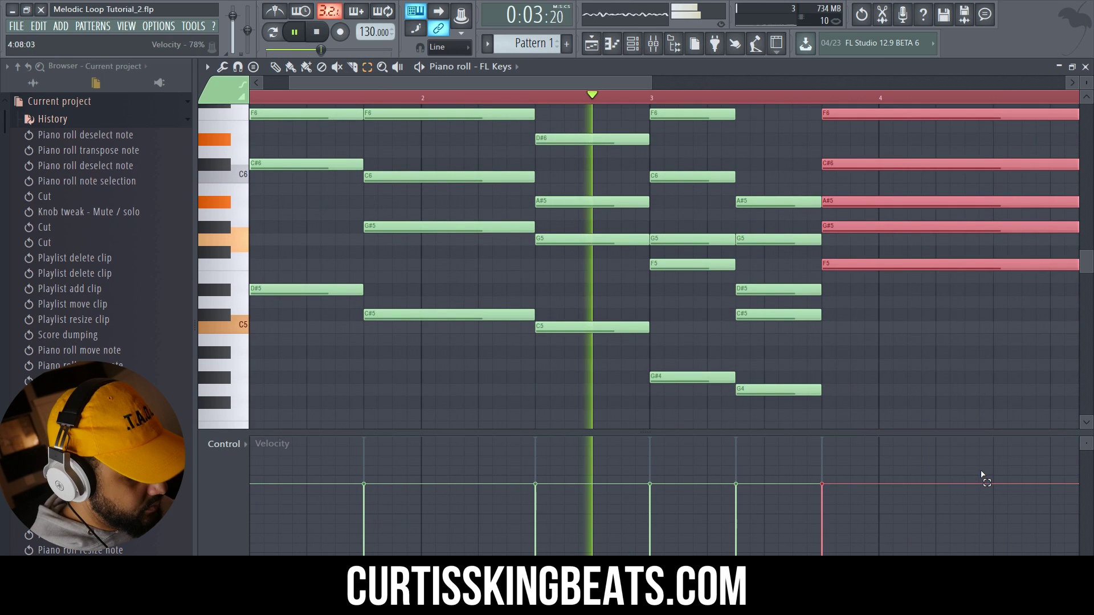
key(ctrl+Down)
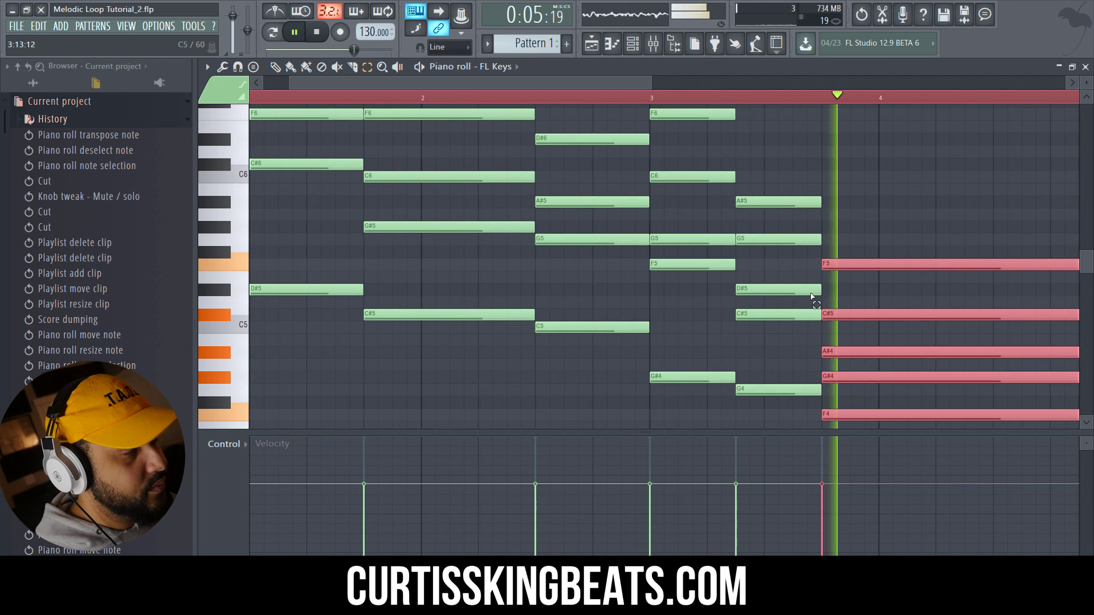
Raise the fifth chord's C#5 note one octave to C#6, delete it, and stop playback.
scroll(811, 298, down, 3)
drag(744, 259, 746, 285)
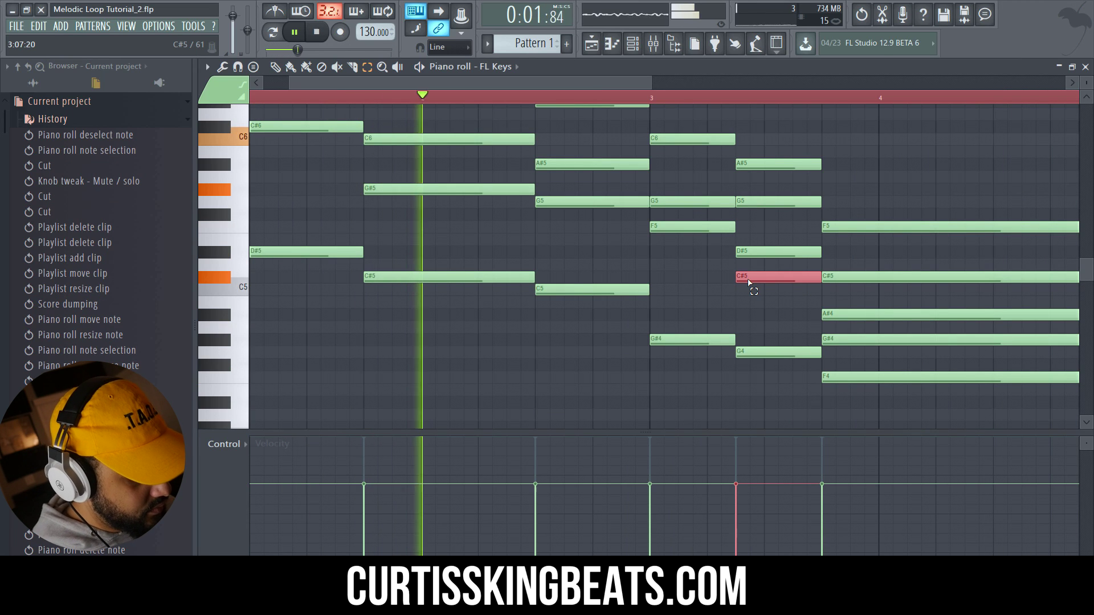
key(ctrl+Up)
scroll(741, 283, up, 3)
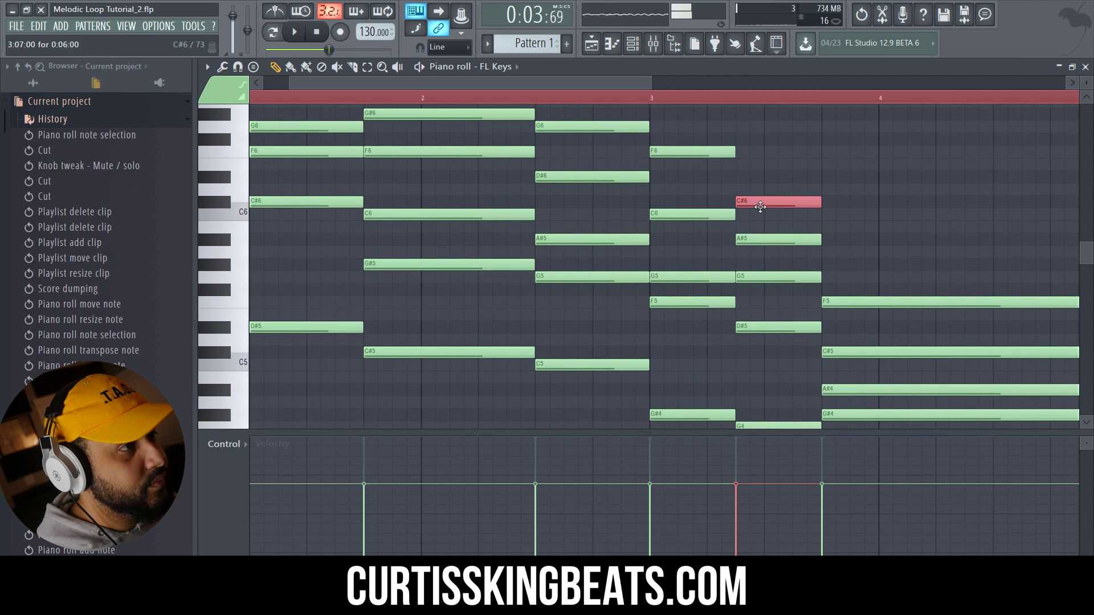
right_click(760, 206)
key(space)
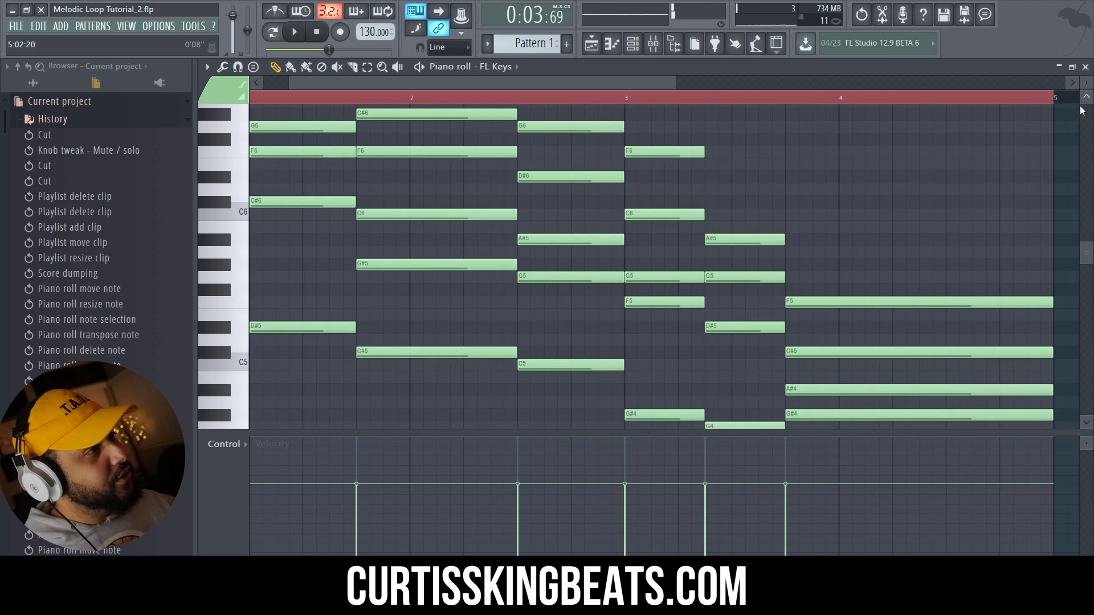
Close the piano roll, look at the mixer, and return to the playlist.
click(1087, 68)
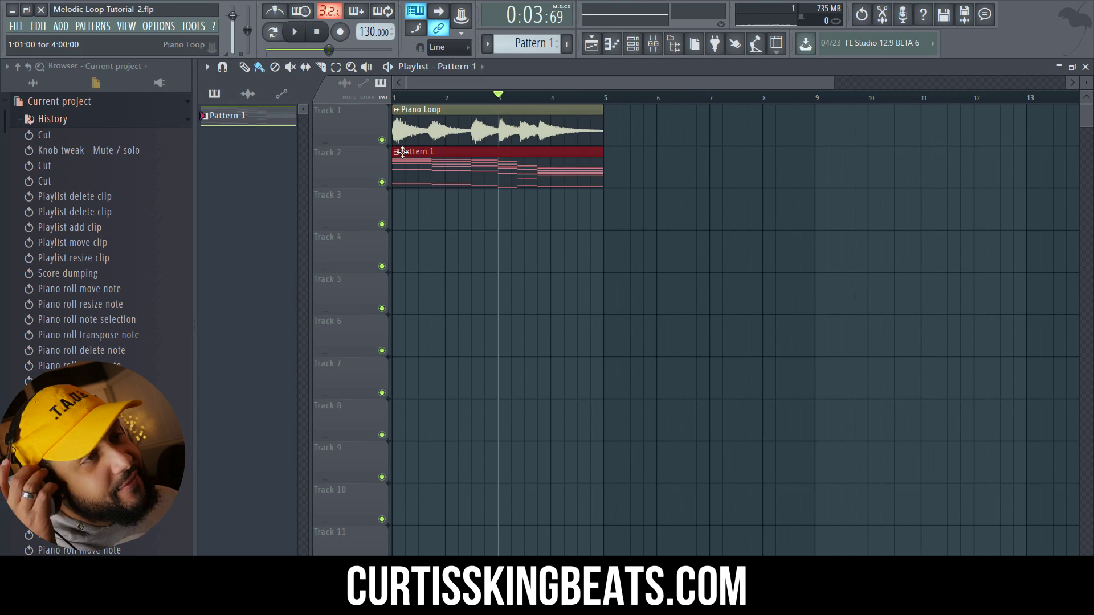
click(656, 45)
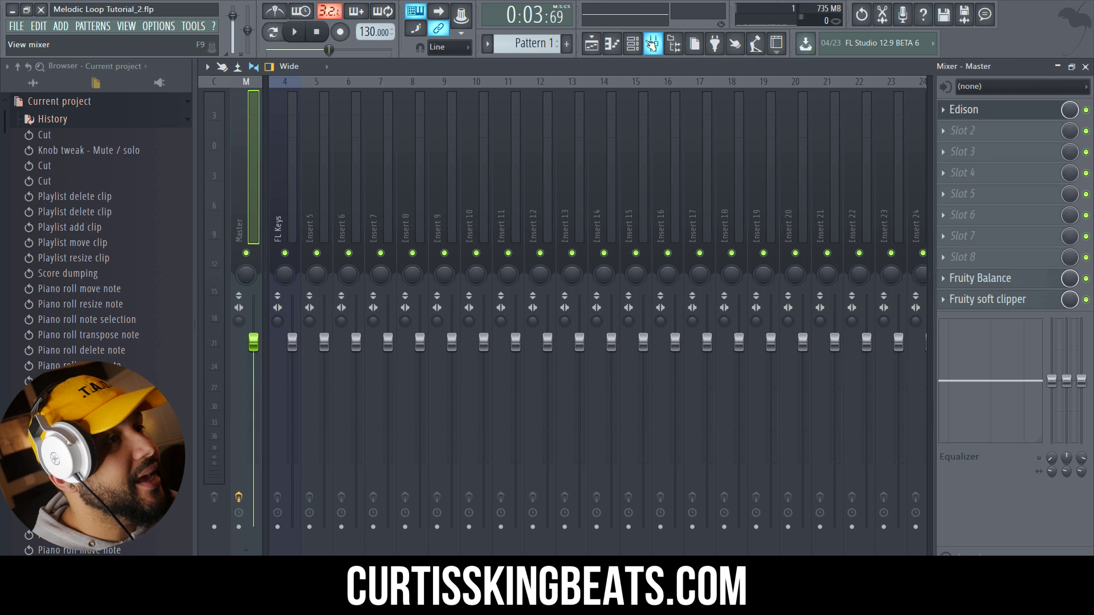
click(650, 45)
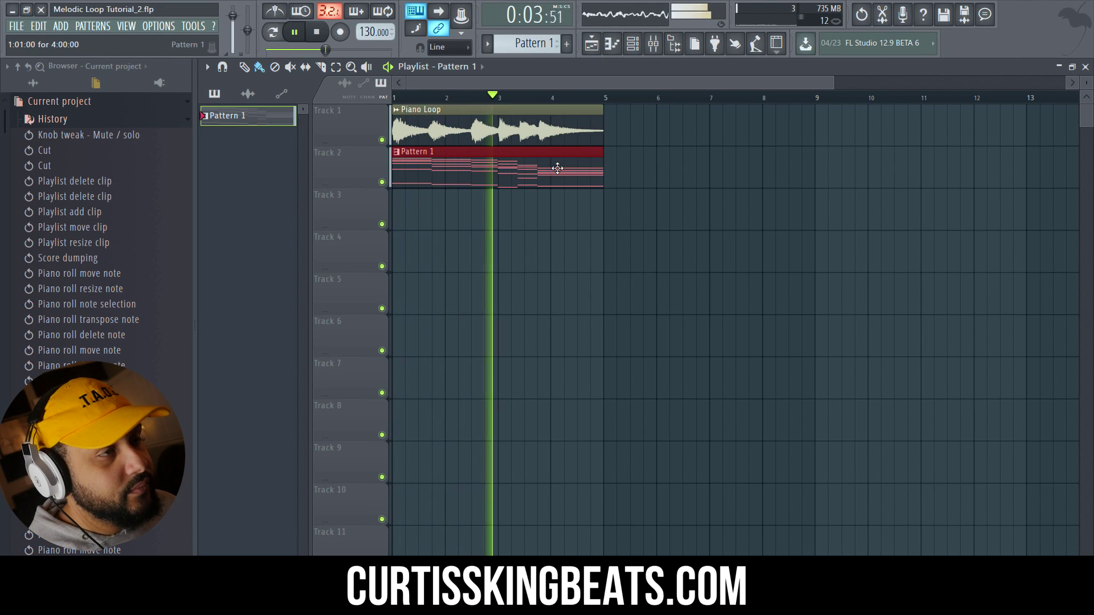
Open the Pattern 1 clip in the piano roll, transpose all its notes up one octave, and play it back.
double_click(521, 171)
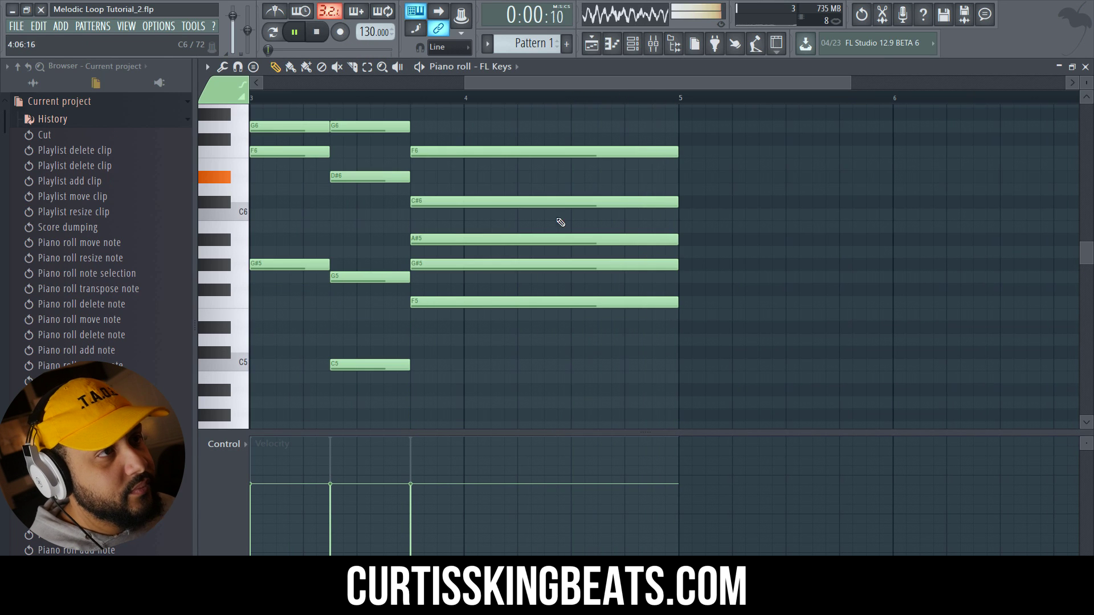
scroll(561, 222, up, 6)
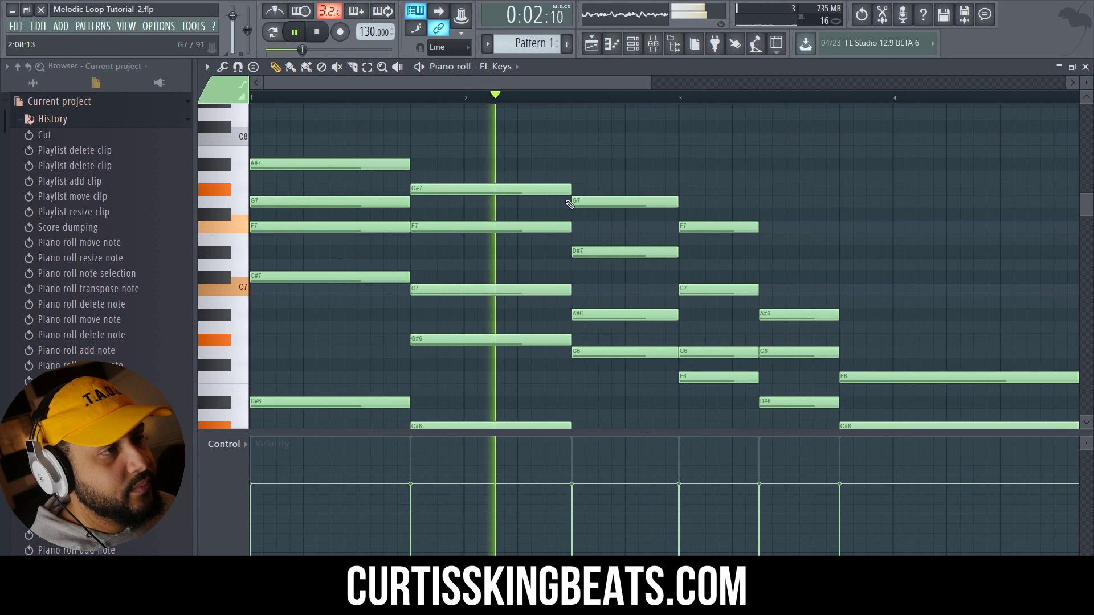
scroll(570, 206, down, 3)
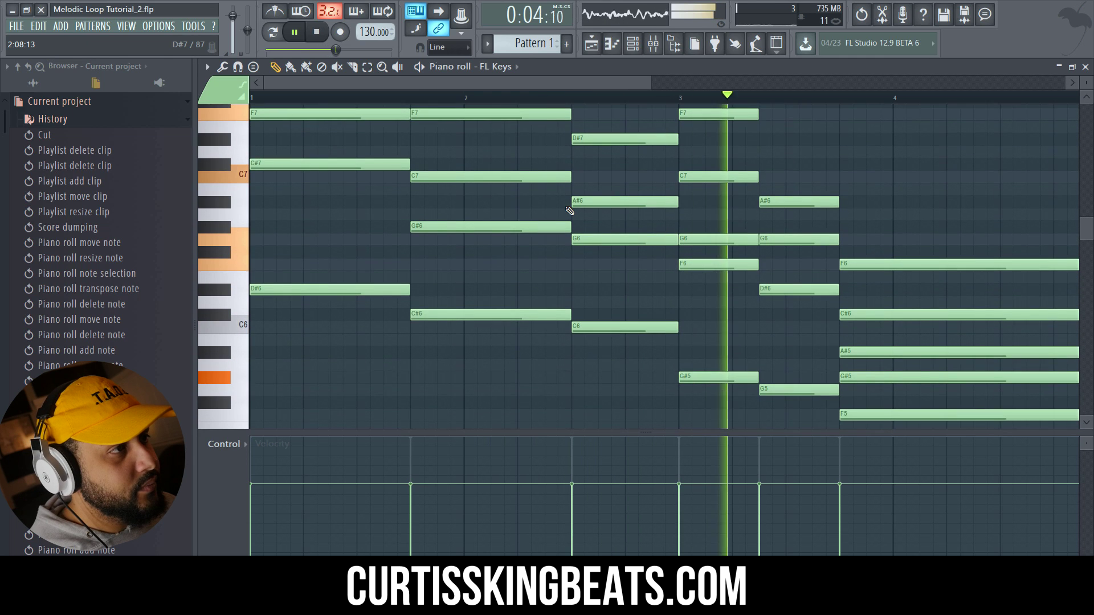
key(space)
drag(652, 83, 749, 81)
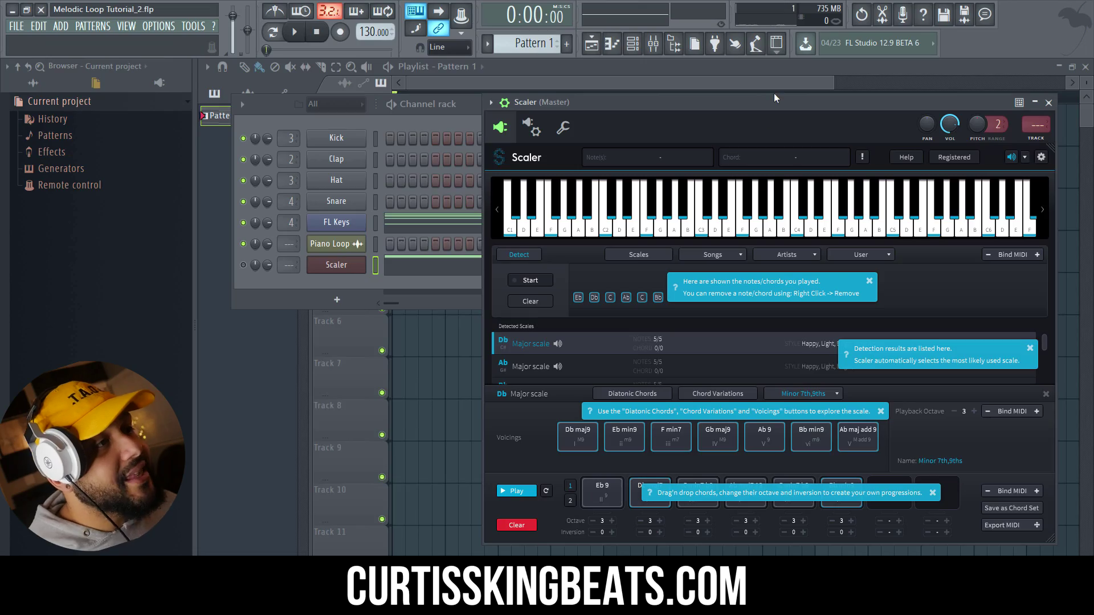
Reposition the Scaler window and load the Neo Soul 1 chord set from its song presets.
drag(774, 93, 579, 64)
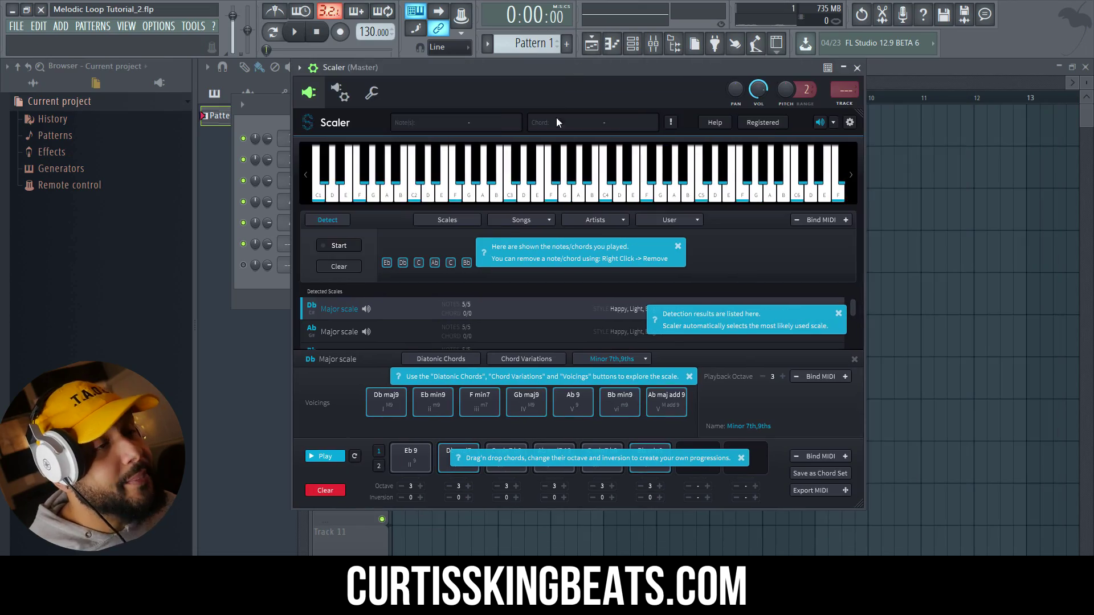
click(546, 222)
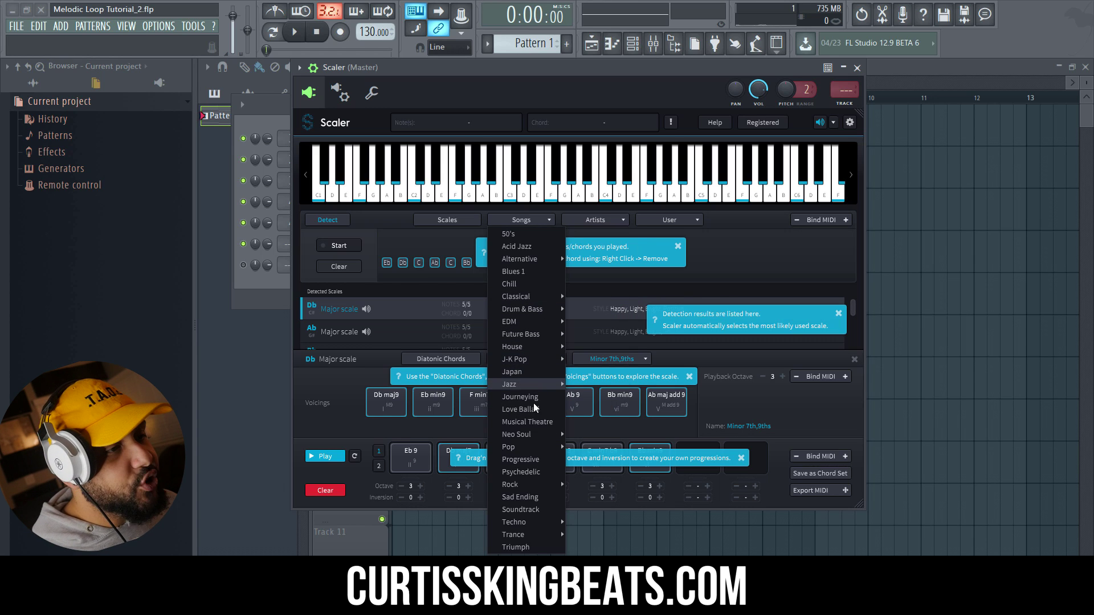
click(597, 371)
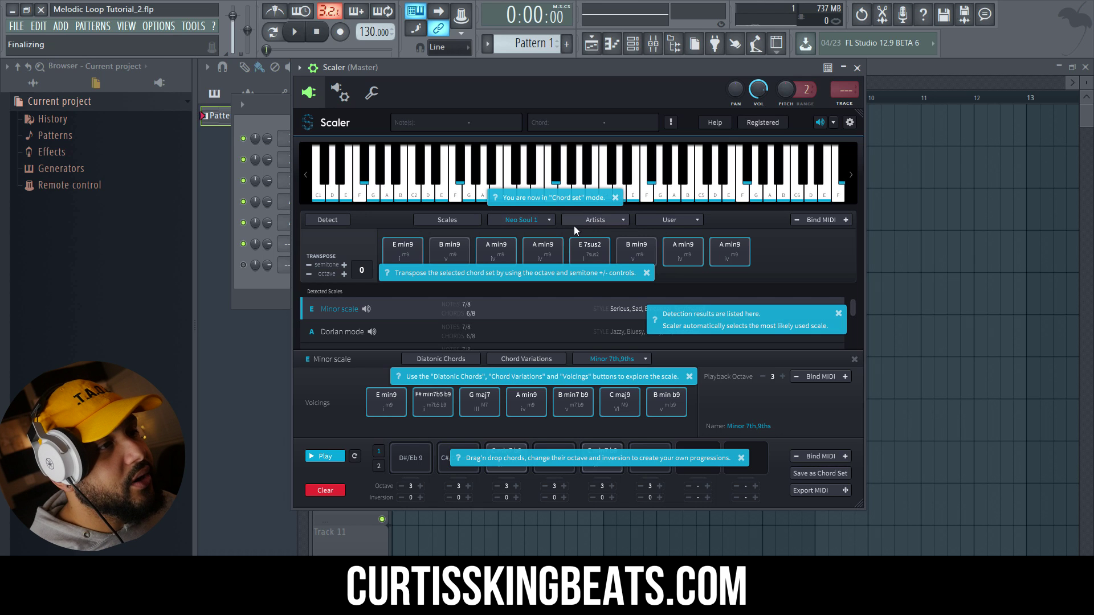
Load the Andre Touhey 2 artist chord set in Scaler and audition its E maj9 chord.
mouse_move(593, 233)
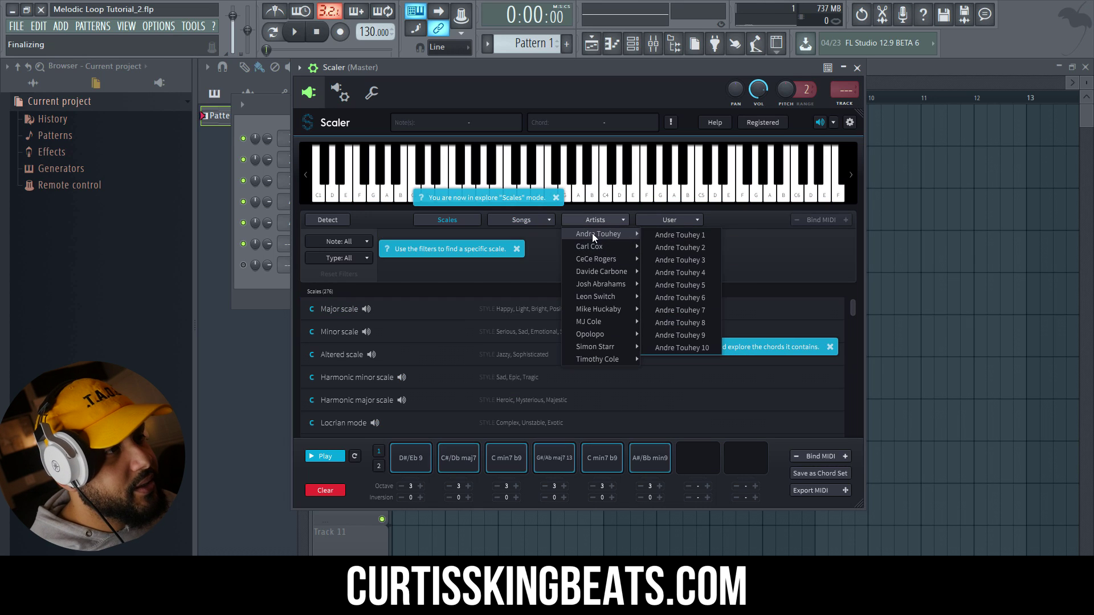
click(682, 248)
click(403, 246)
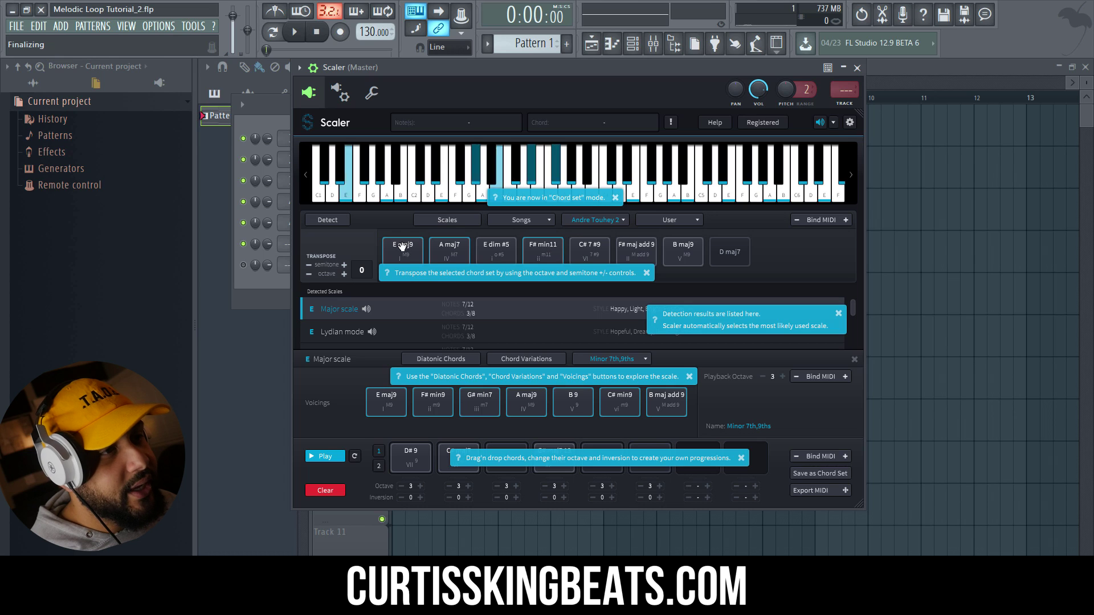